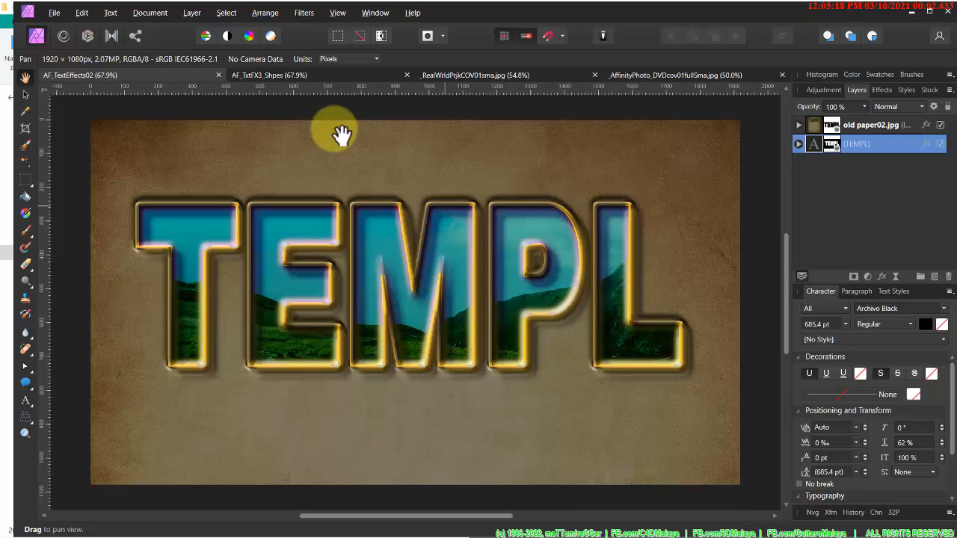
# - Switch to the AF_TxtFX3_Shpes document and look through the list of available shape tools
pyautogui.click(326, 73)
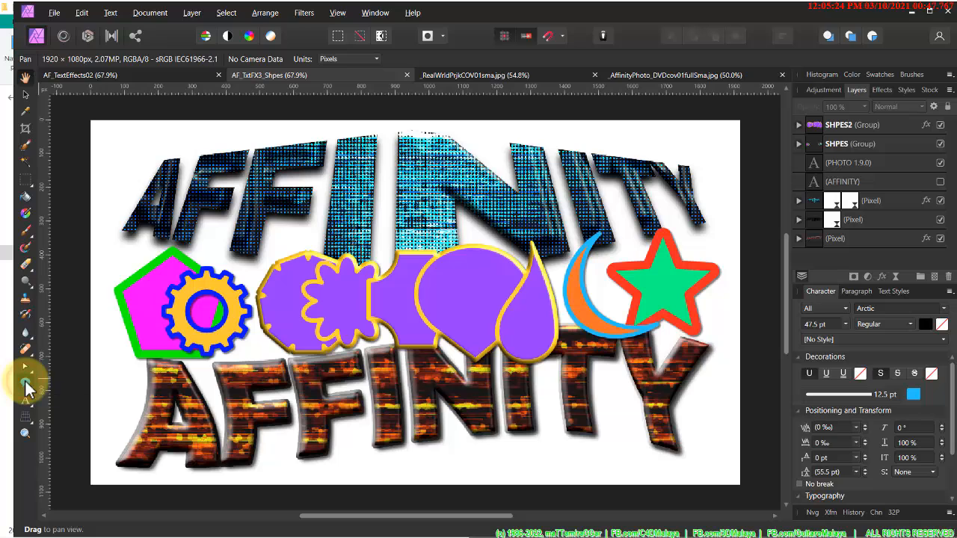
pyautogui.click(26, 383)
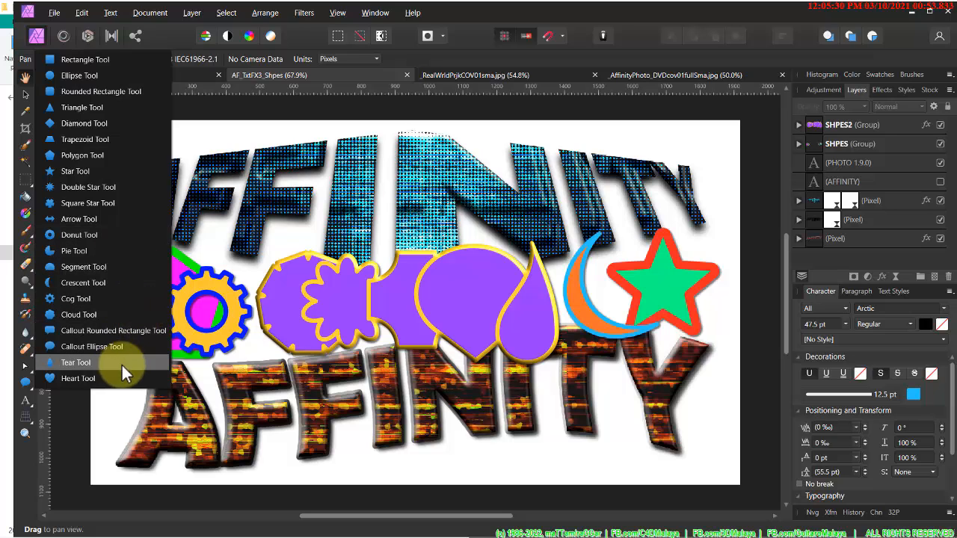
pyautogui.click(24, 464)
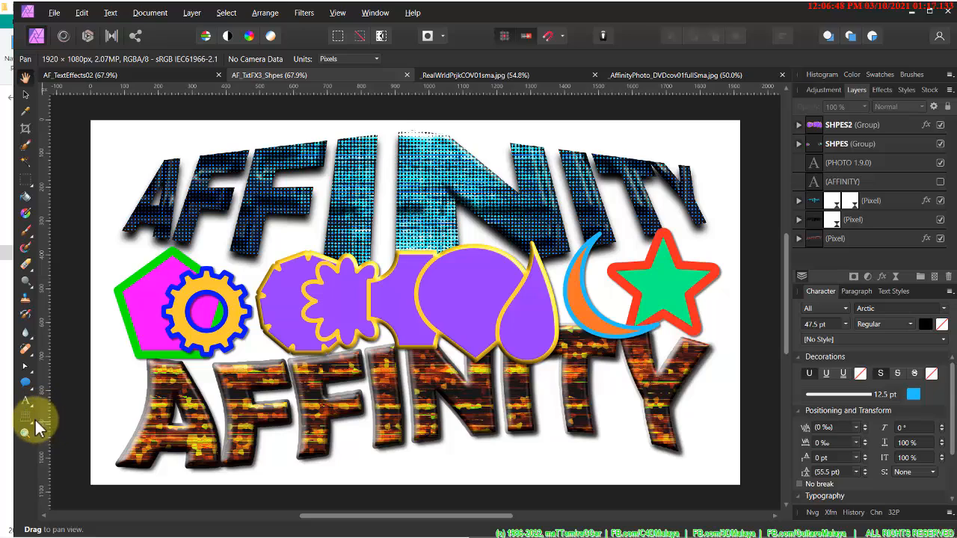
pyautogui.click(30, 428)
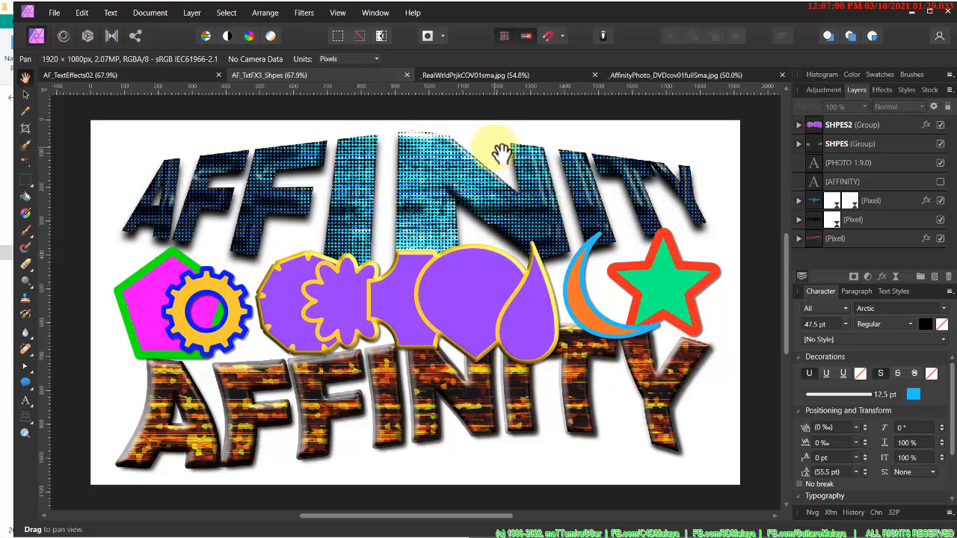
# - Create a new web document from the FHD 1080p preset at 1920 x 1080 px
pyautogui.click(55, 14)
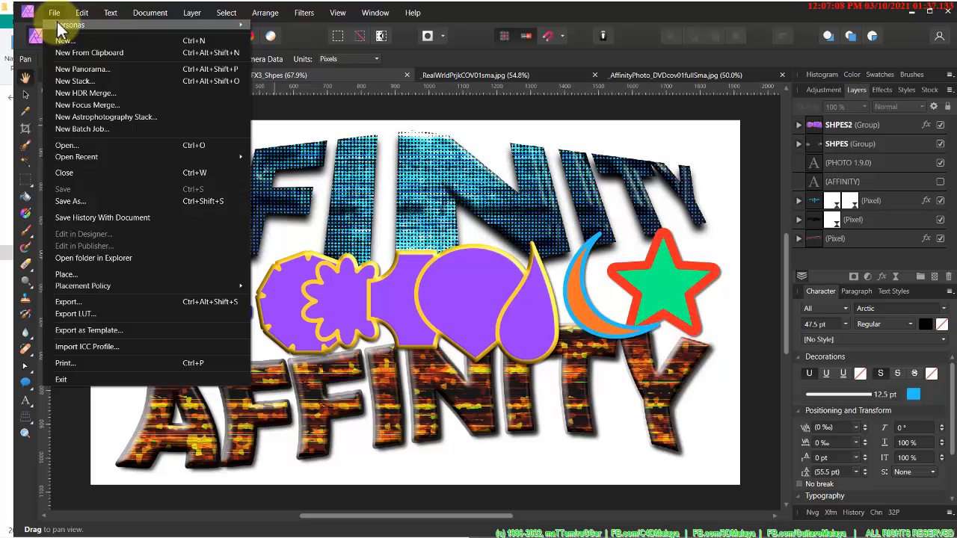
pyautogui.moveTo(59, 30)
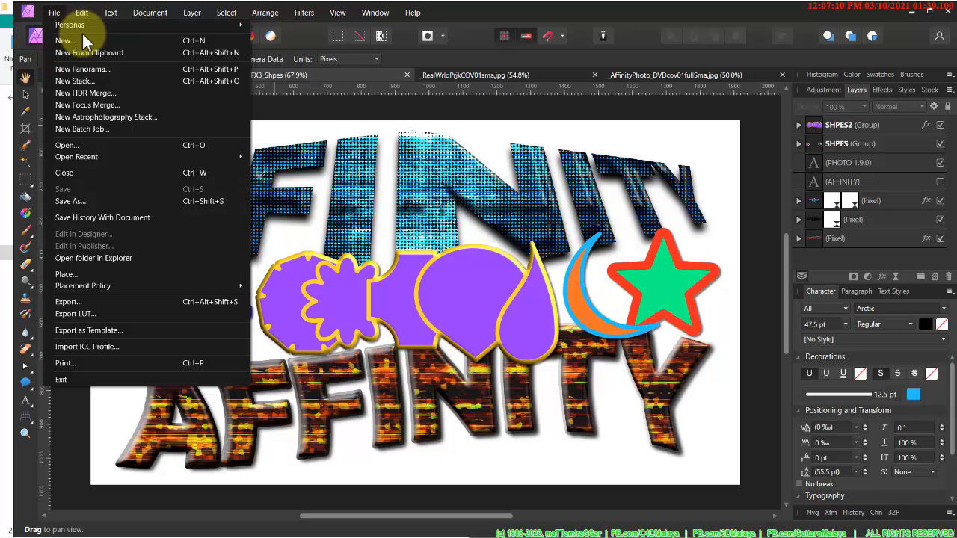
pyautogui.click(68, 43)
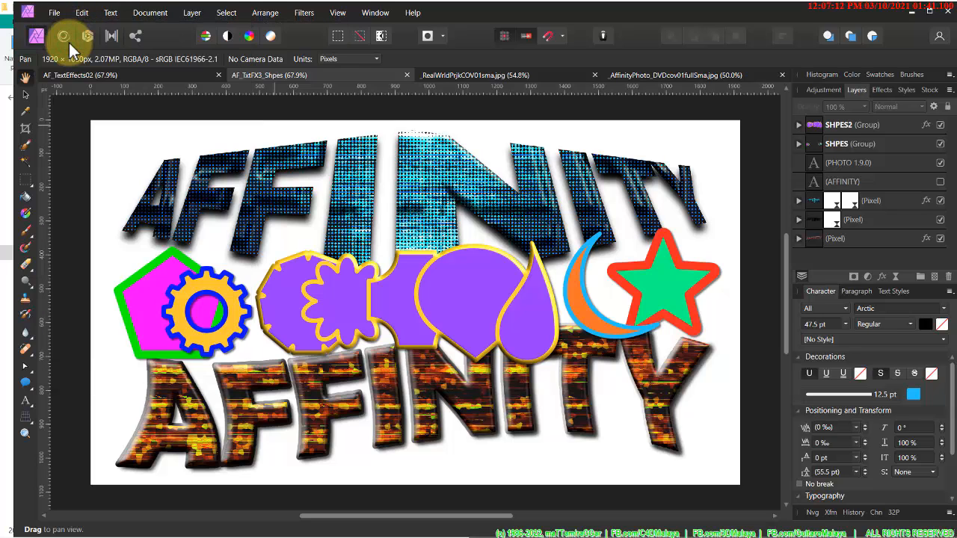
pyautogui.scroll(-3, 341, 356)
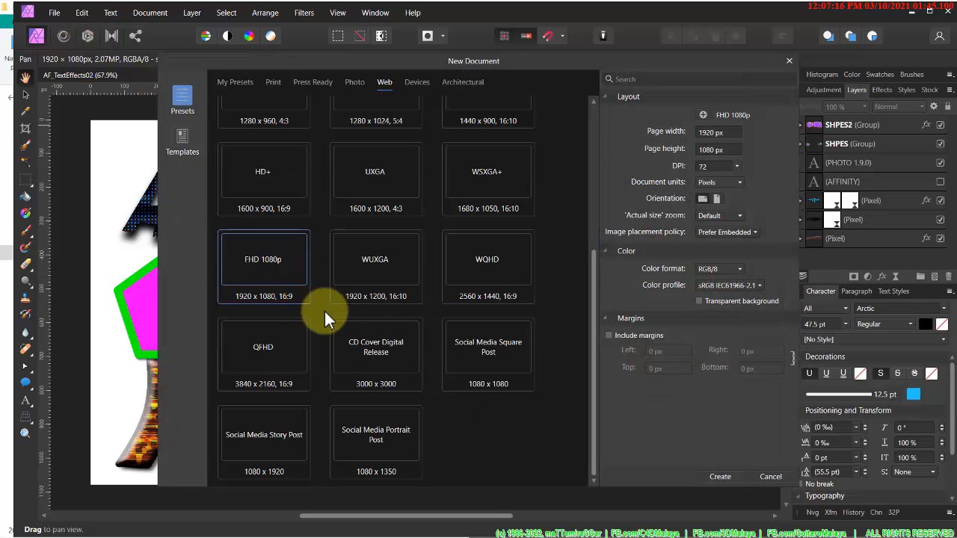
pyautogui.click(716, 480)
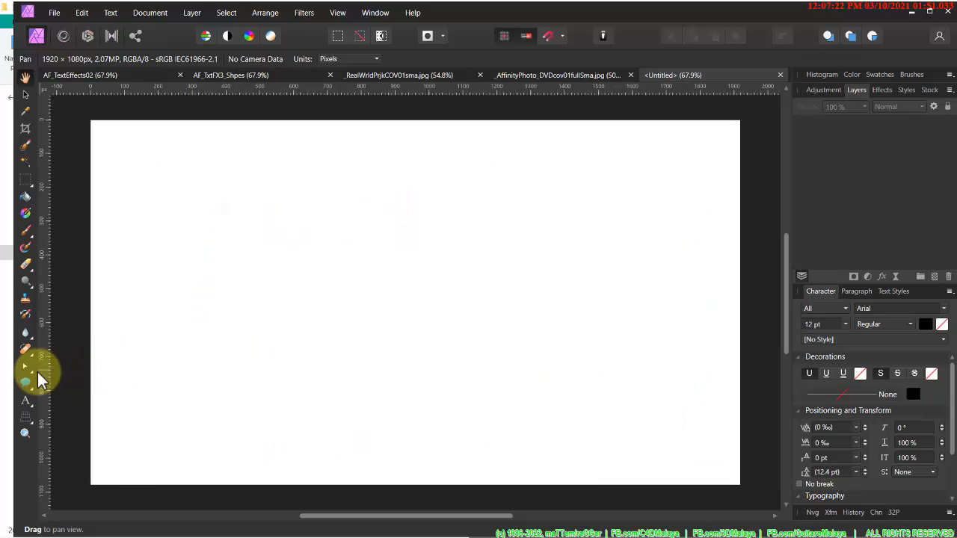
# - Add the artistic text AFFINITY across the middle of the page at about 366 pt
pyautogui.click(28, 402)
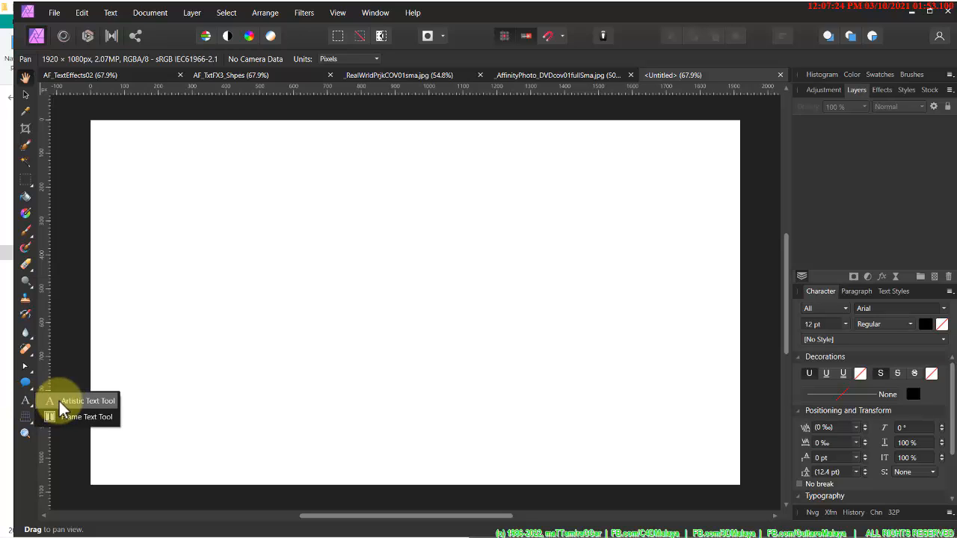
pyautogui.click(82, 402)
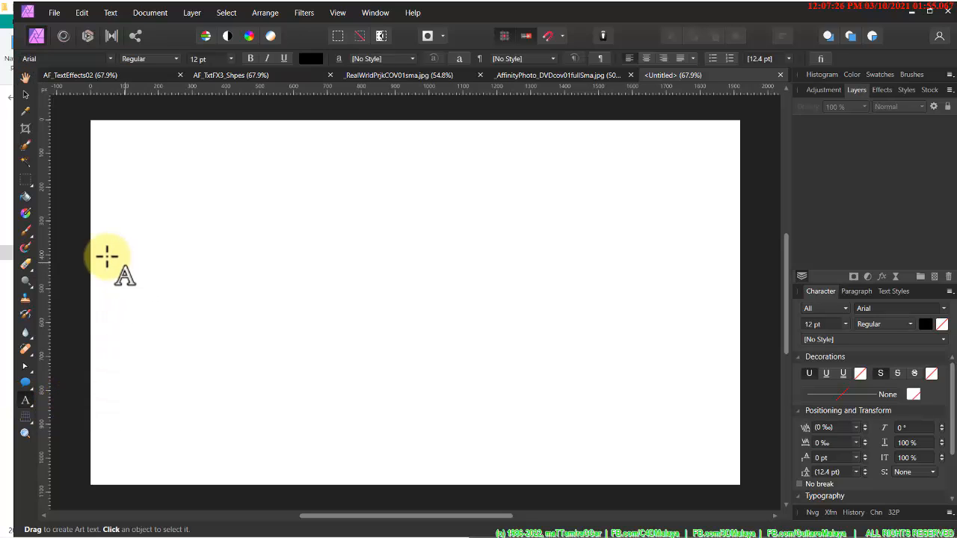
pyautogui.click(111, 262)
pyautogui.moveTo(170, 329); pyautogui.dragTo(213, 348)
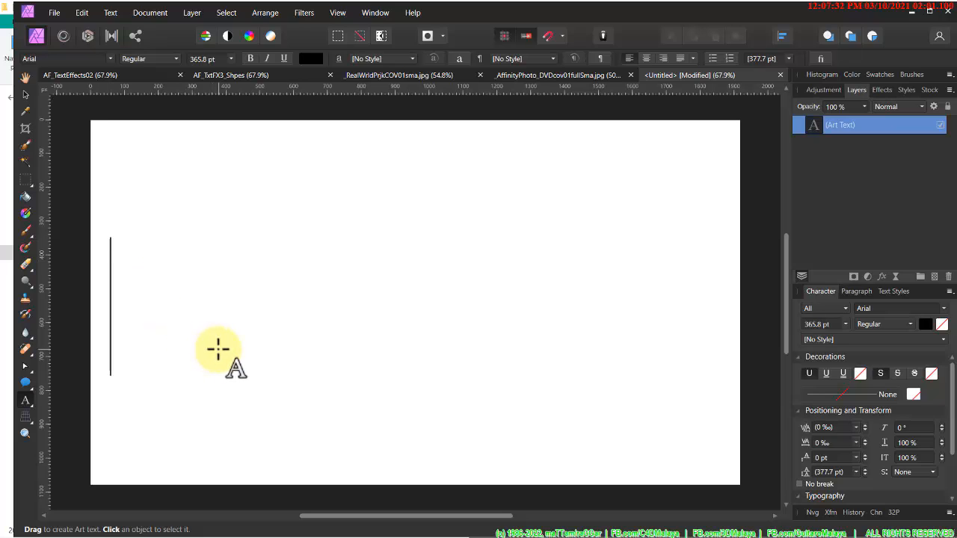
pyautogui.write('AFF')
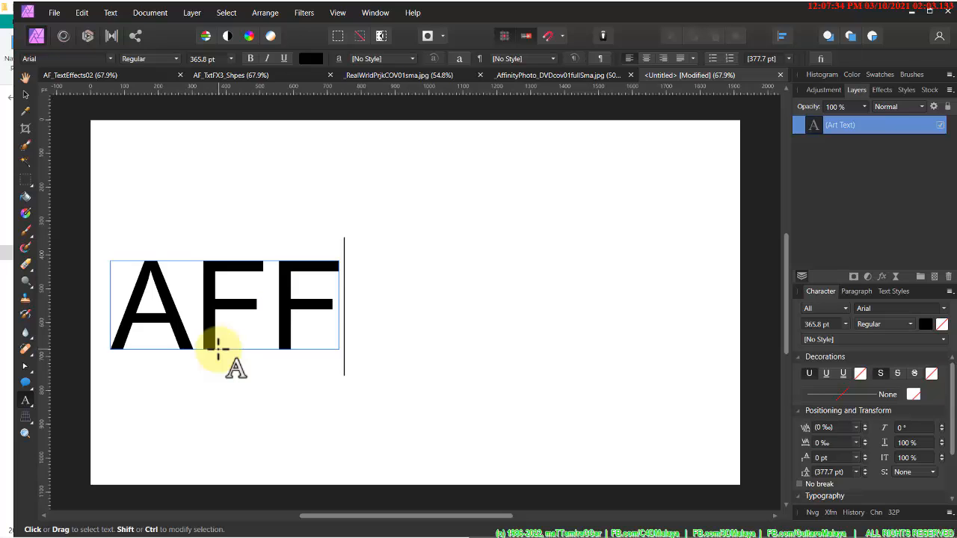
pyautogui.write('INITY')
pyautogui.press('Escape')
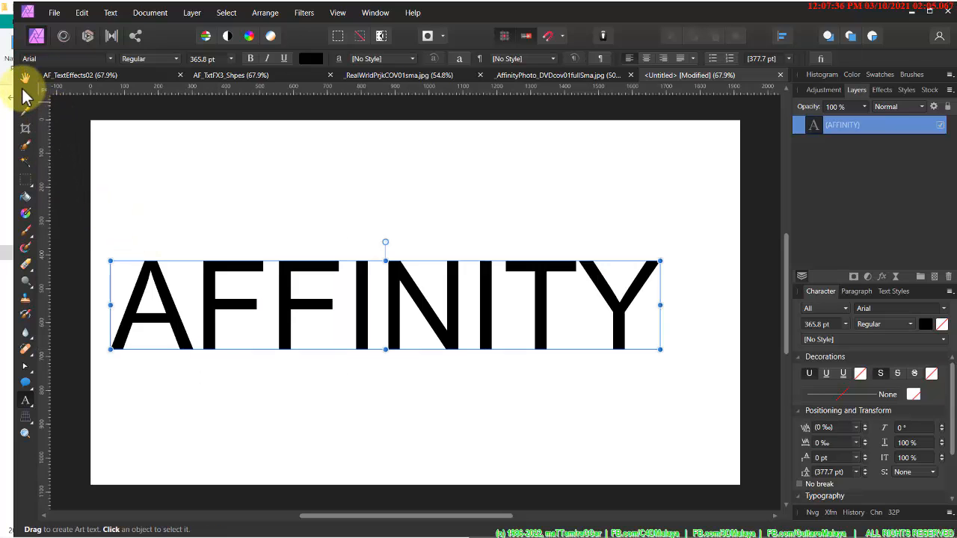
# - Change the font of the AFFINITY text to Archivo Black
pyautogui.click(23, 92)
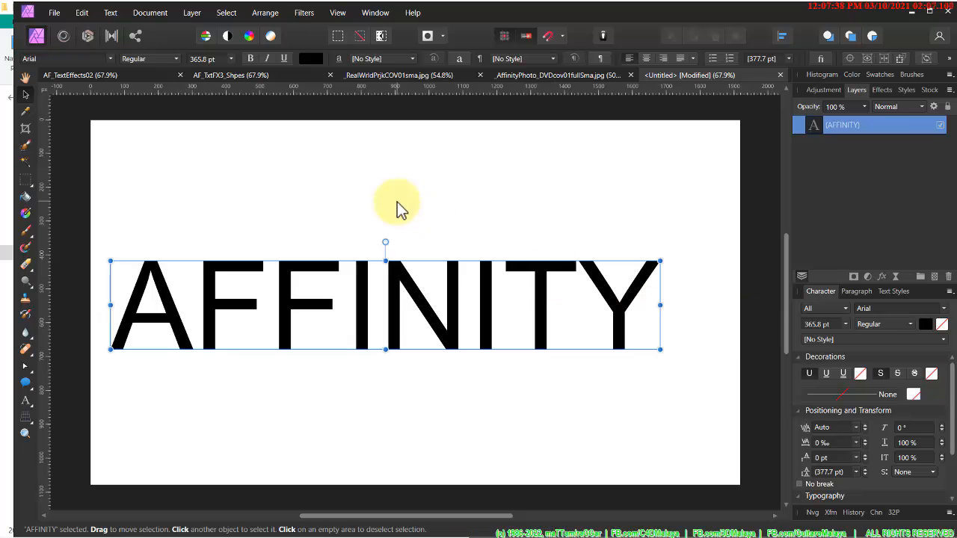
pyautogui.click(109, 59)
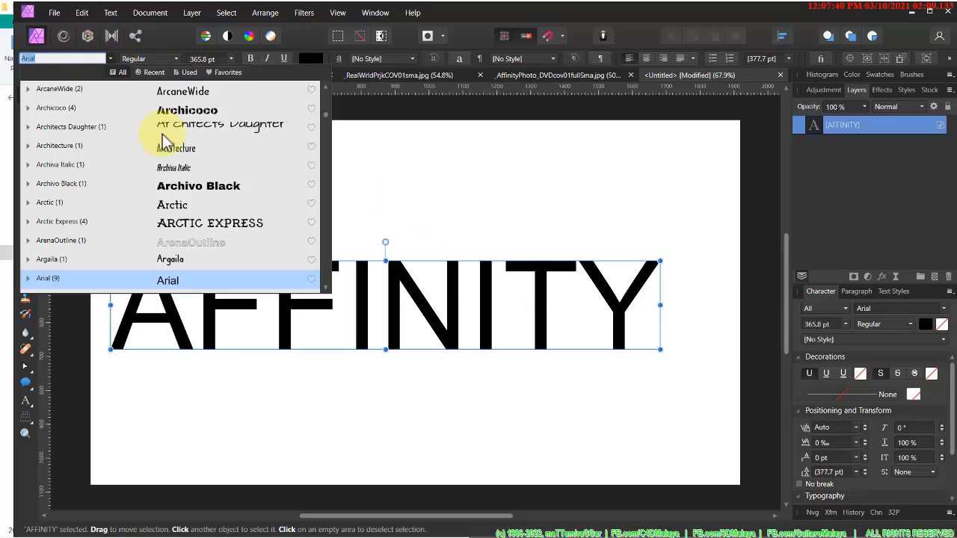
pyautogui.click(192, 187)
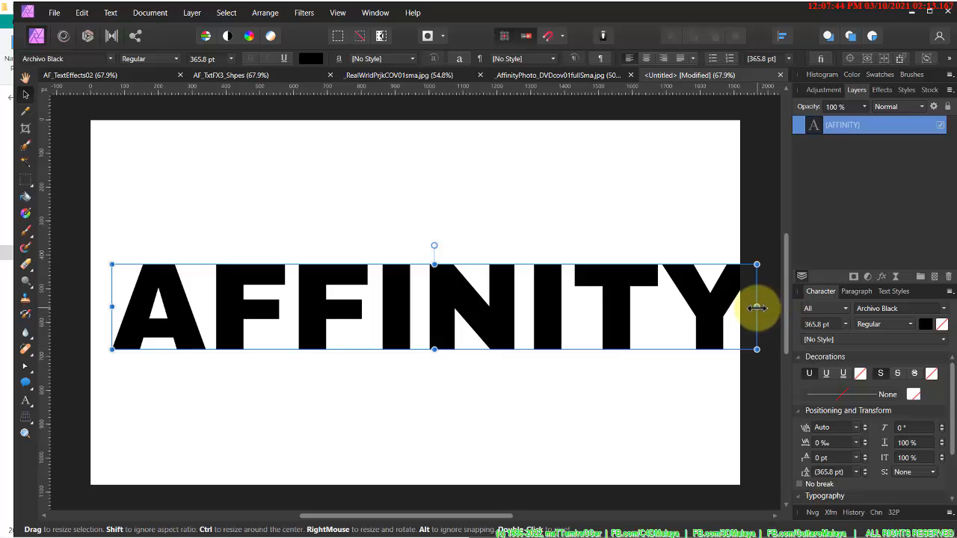
# - Narrow the AFFINITY text to fit the page width, then place it in the upper half and stretch it taller to about 543 pt
pyautogui.moveTo(756, 306); pyautogui.dragTo(679, 313)
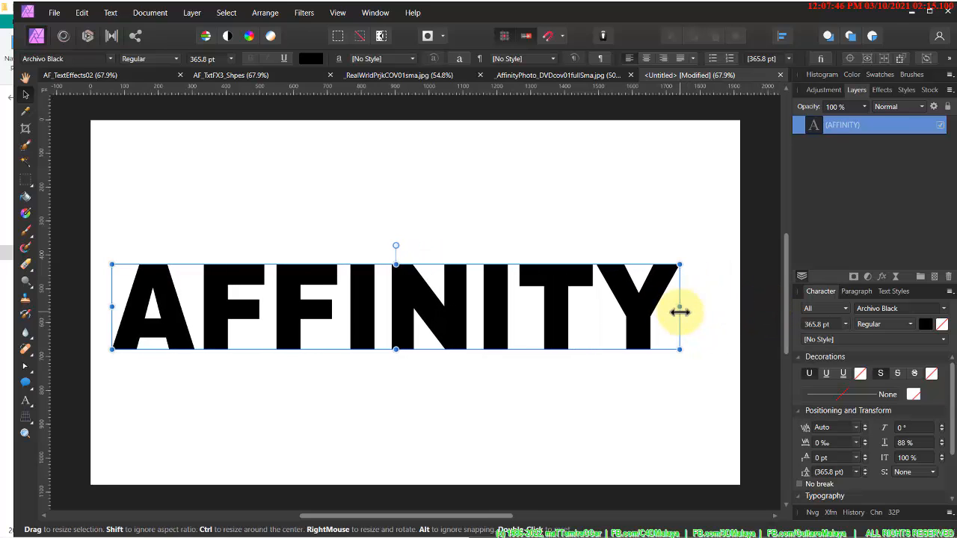
pyautogui.moveTo(621, 316); pyautogui.dragTo(652, 225)
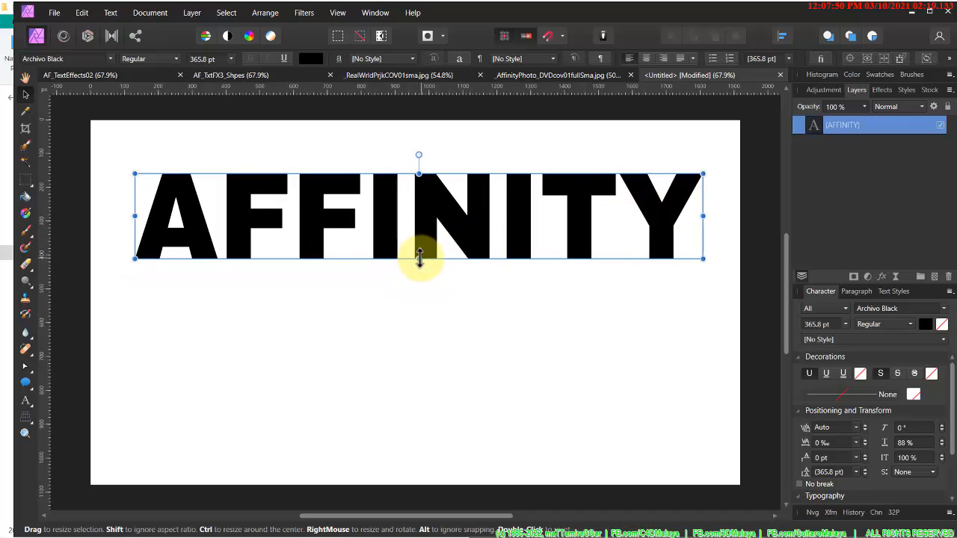
pyautogui.moveTo(418, 257); pyautogui.dragTo(474, 252)
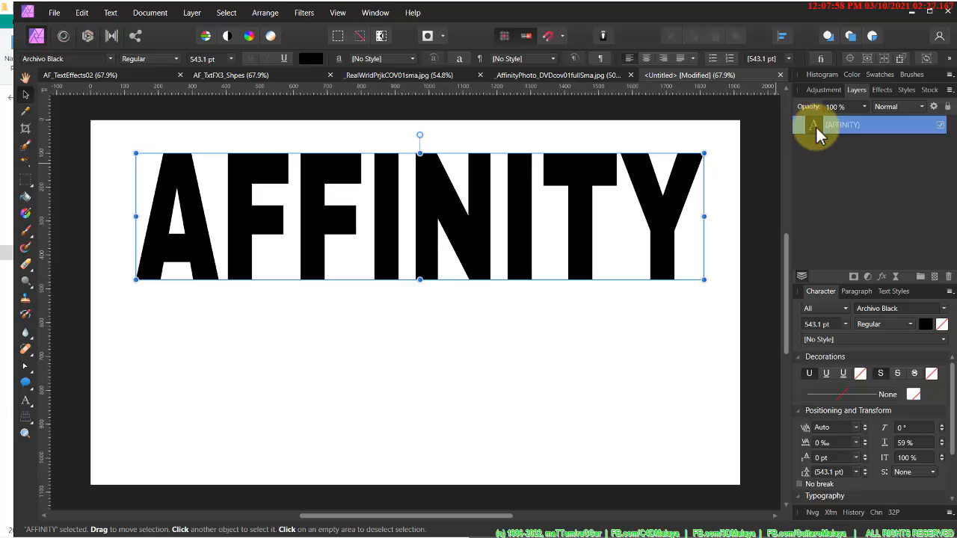
# - Duplicate the AFFINITY text layer and place the copy directly below the original in the page's lower half
pyautogui.hotkey('ctrl', 'j')
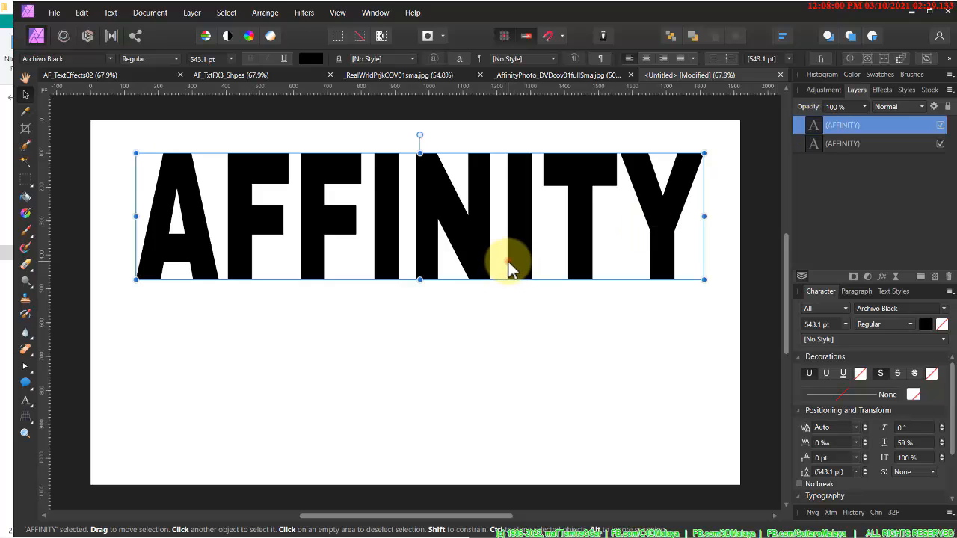
pyautogui.moveTo(512, 267); pyautogui.dragTo(497, 438)
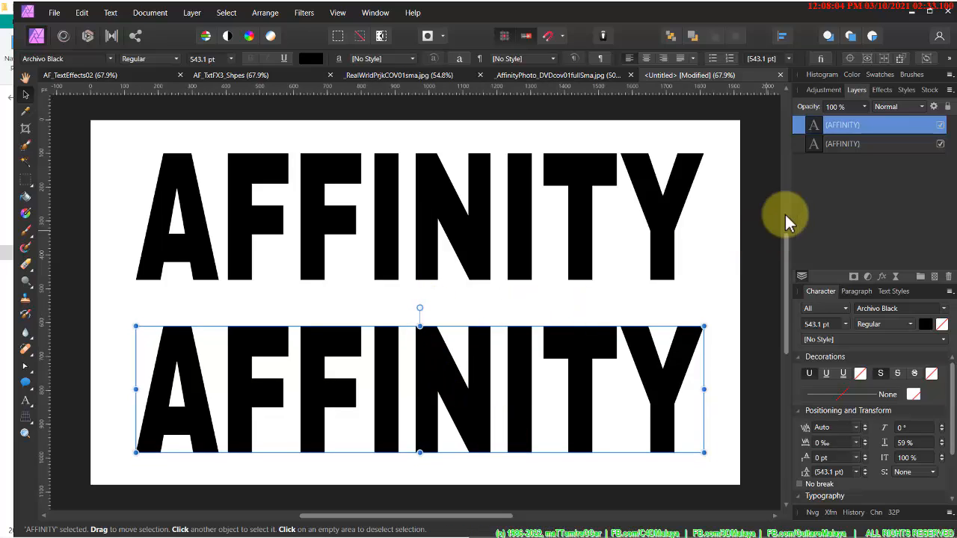
# - Start the Mesh Warp tool on the upper AFFINITY text, letting it be rasterized
pyautogui.click(816, 145)
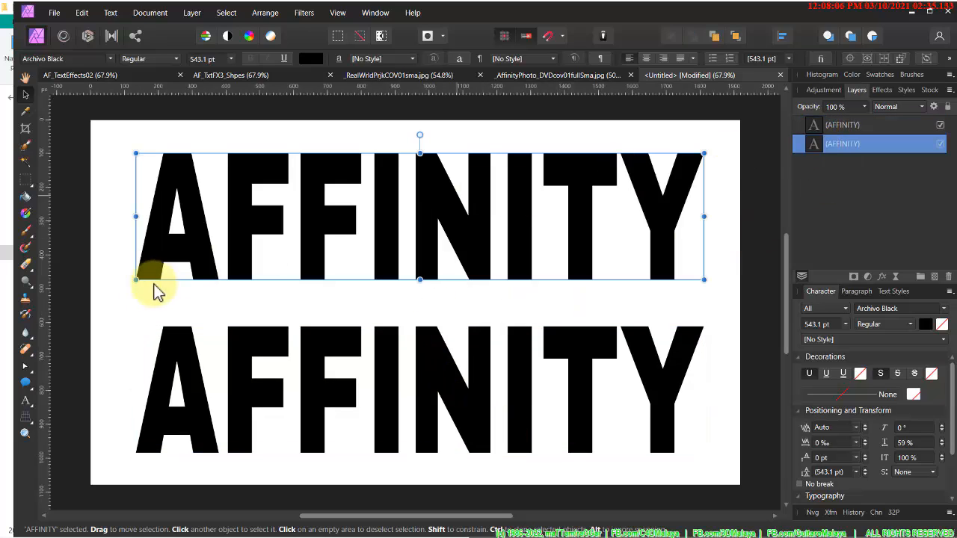
pyautogui.click(28, 418)
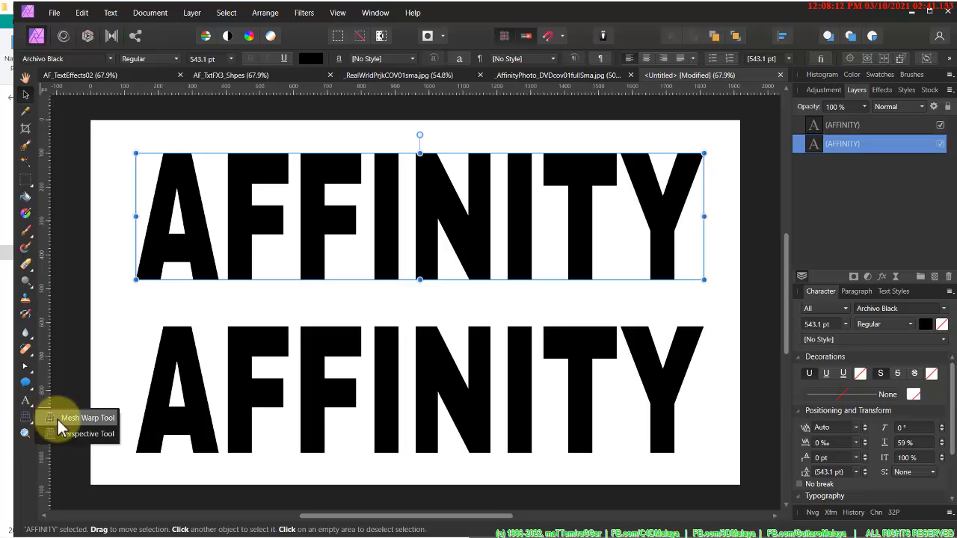
pyautogui.click(80, 420)
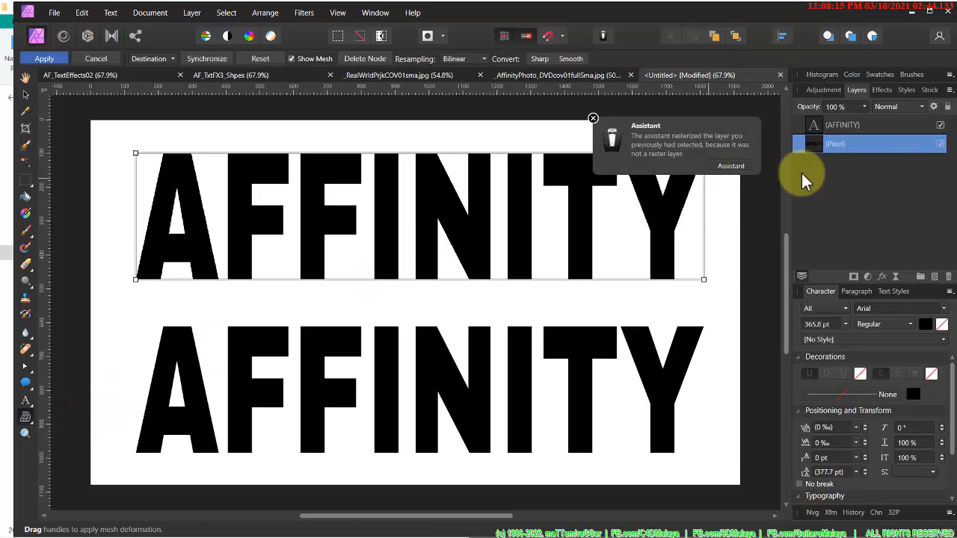
# - Check the Assistant settings that control how vector layers are rasterized, leaving them as they are
pyautogui.click(729, 166)
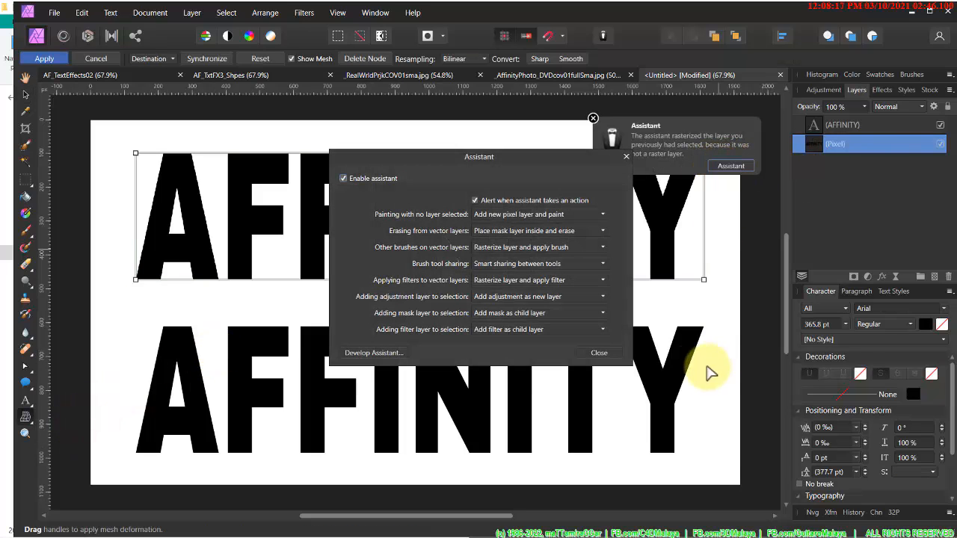
pyautogui.click(605, 355)
pyautogui.click(725, 168)
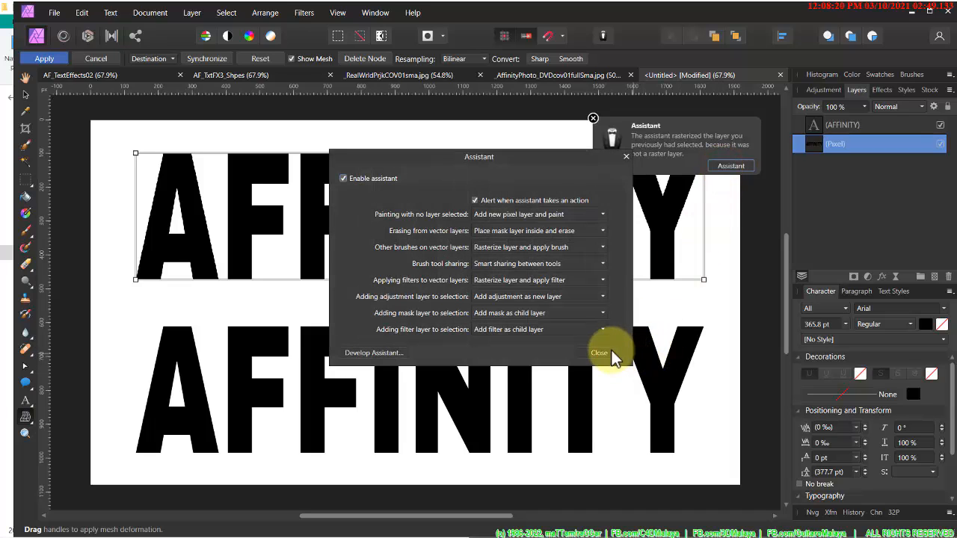
pyautogui.click(605, 354)
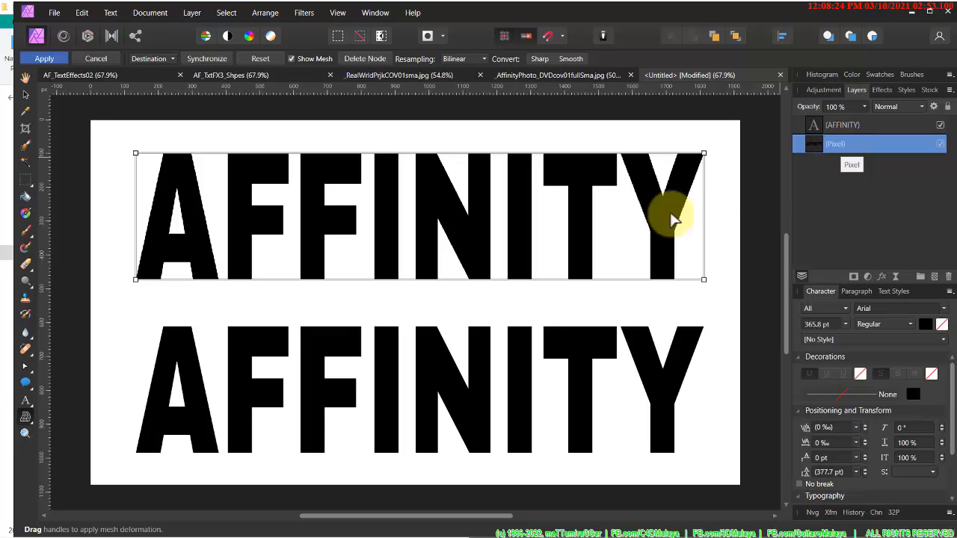
# - Arch the bottom and top edges of the upper text's warp mesh upward using the handles of its left corner nodes
pyautogui.click(135, 281)
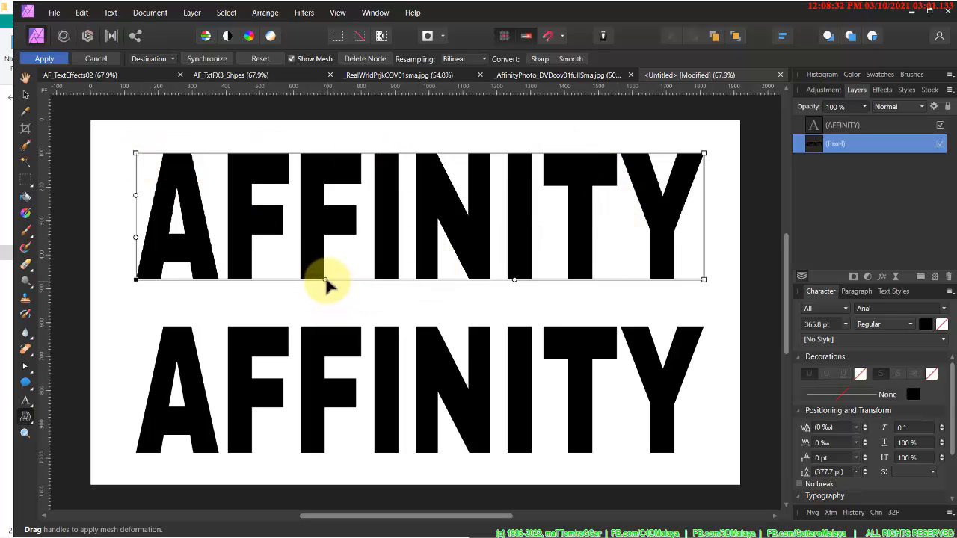
pyautogui.moveTo(325, 279); pyautogui.dragTo(321, 261)
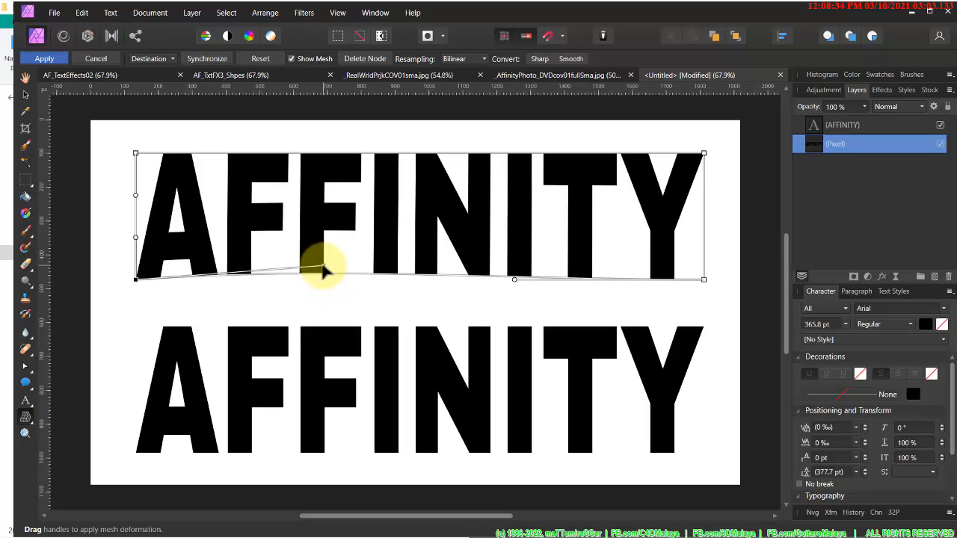
pyautogui.click(136, 154)
pyautogui.moveTo(326, 153); pyautogui.dragTo(323, 126)
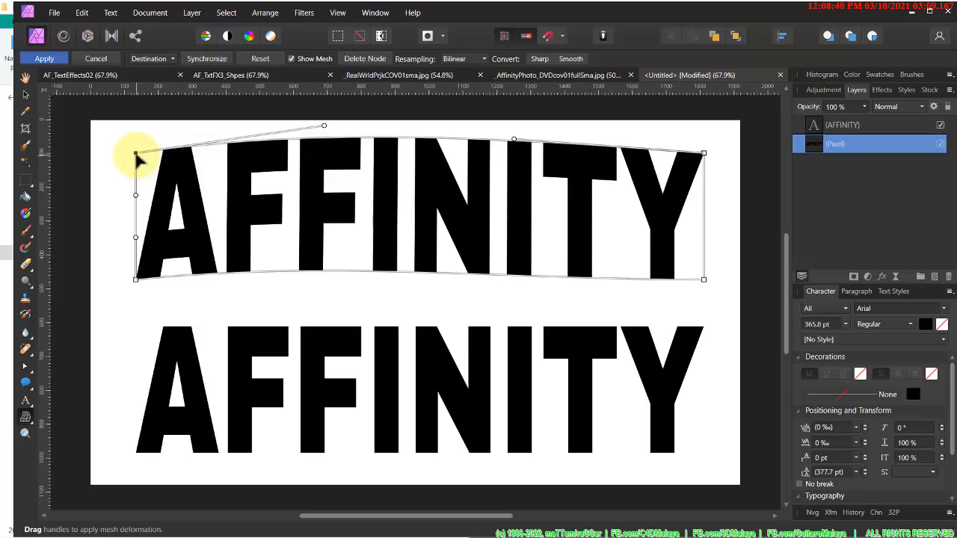
# - Lower the mesh's top-left corner and bend its left edge into an S-curve, and add a mesh line just below the top-right corner
pyautogui.moveTo(136, 158); pyautogui.dragTo(136, 165)
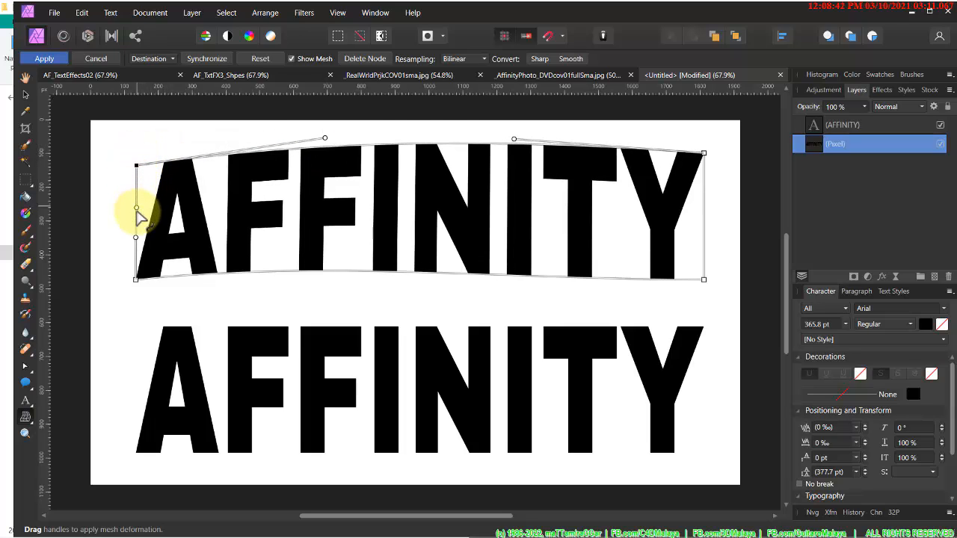
pyautogui.moveTo(136, 213)
pyautogui.mouseDown()
pyautogui.moveTo(128, 209)
pyautogui.moveTo(149, 215)
pyautogui.moveTo(141, 239)
pyautogui.moveTo(124, 234)
pyautogui.mouseUp()
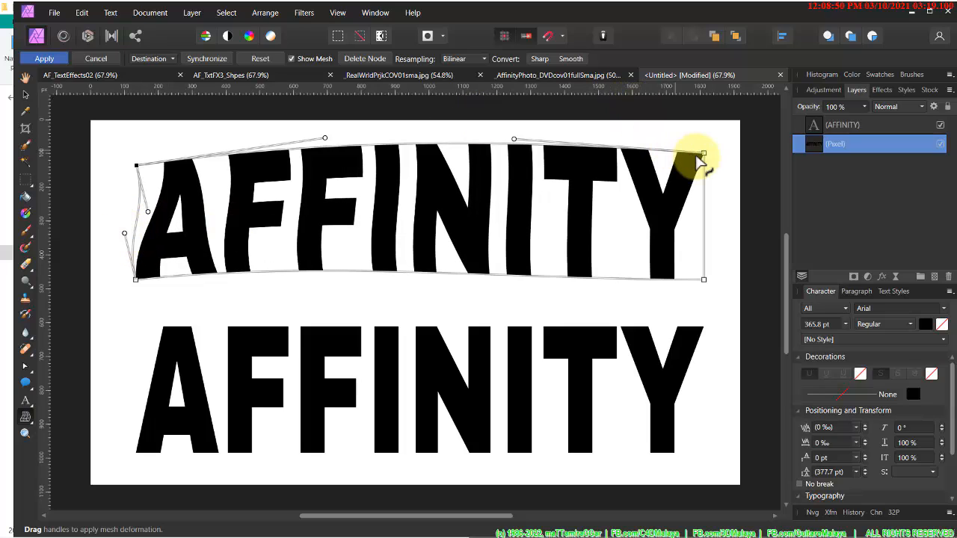
pyautogui.click(703, 155)
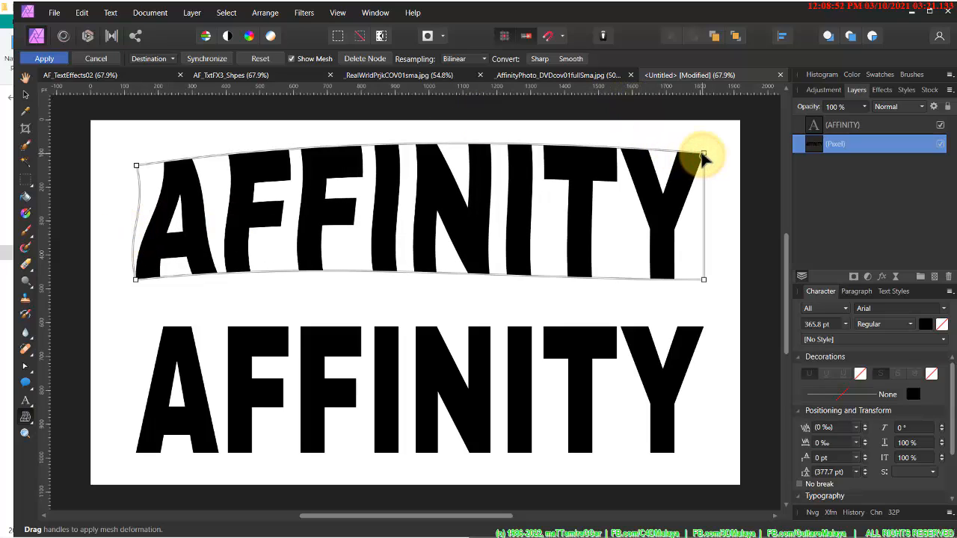
pyautogui.doubleClick(704, 156)
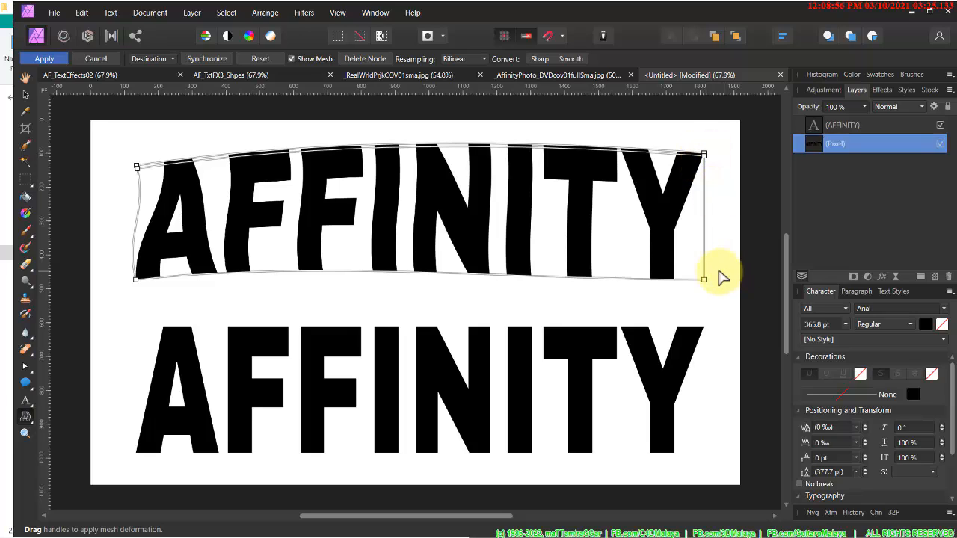
# - Arch the right part of the mesh's bottom edge upward using the handle of its bottom-right corner node
pyautogui.click(703, 281)
pyautogui.click(704, 282)
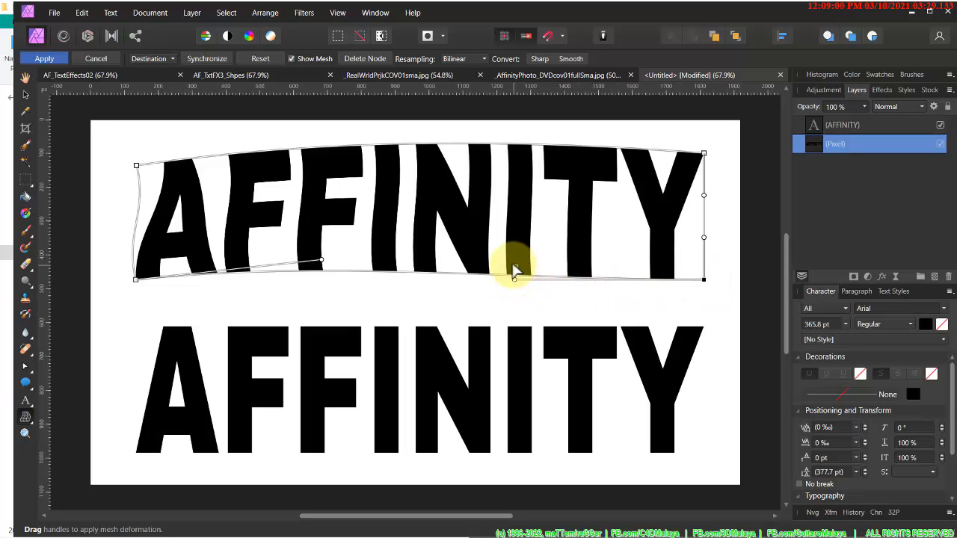
pyautogui.click(515, 274)
pyautogui.click(703, 280)
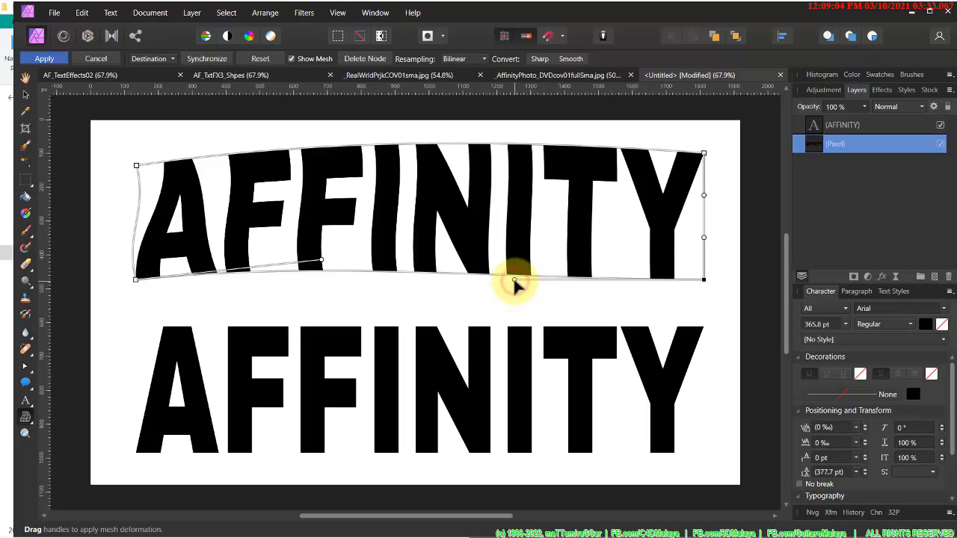
pyautogui.moveTo(514, 281); pyautogui.dragTo(498, 239)
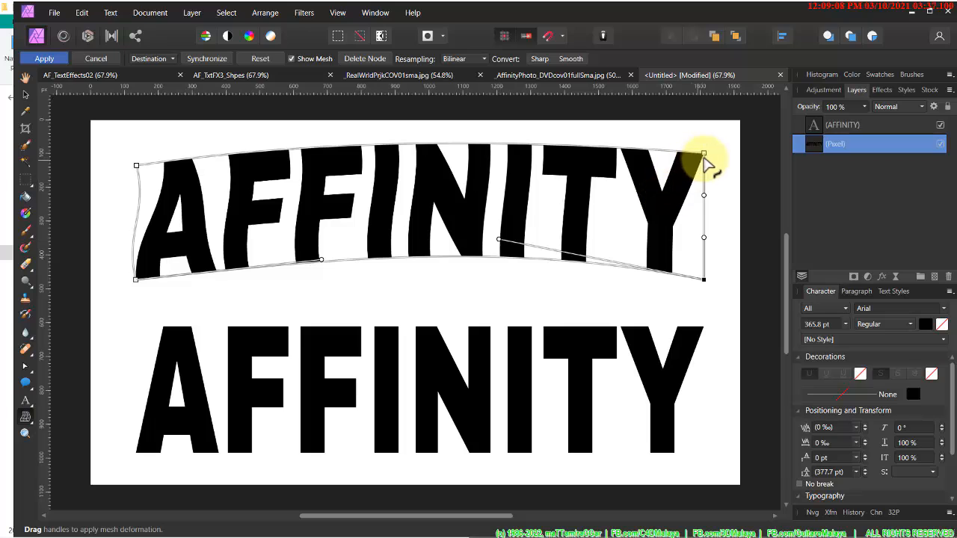
# - Reshape the mesh's top edge from its top-right corner node and bend the mesh's right edge inward
pyautogui.click(703, 154)
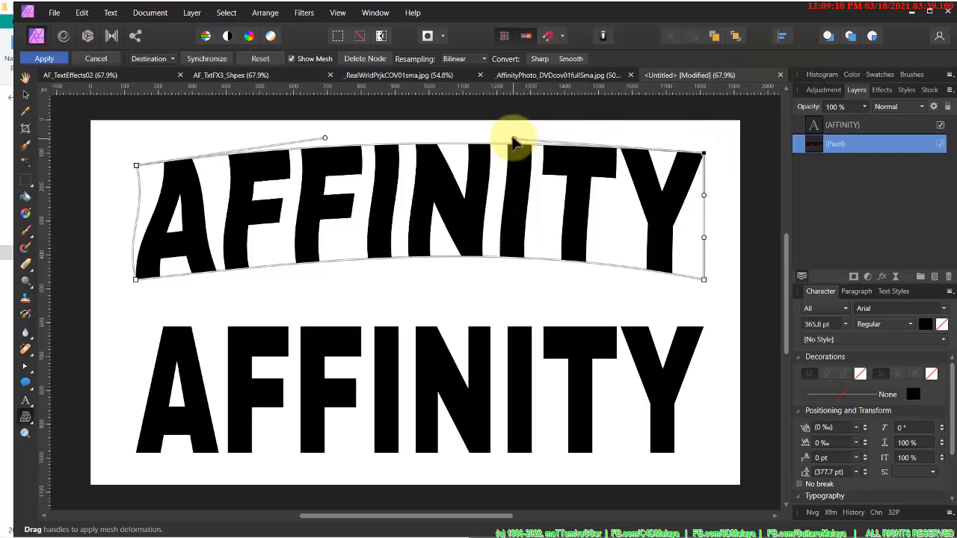
pyautogui.moveTo(499, 144)
pyautogui.mouseDown()
pyautogui.moveTo(483, 137)
pyautogui.moveTo(495, 137)
pyautogui.mouseUp()
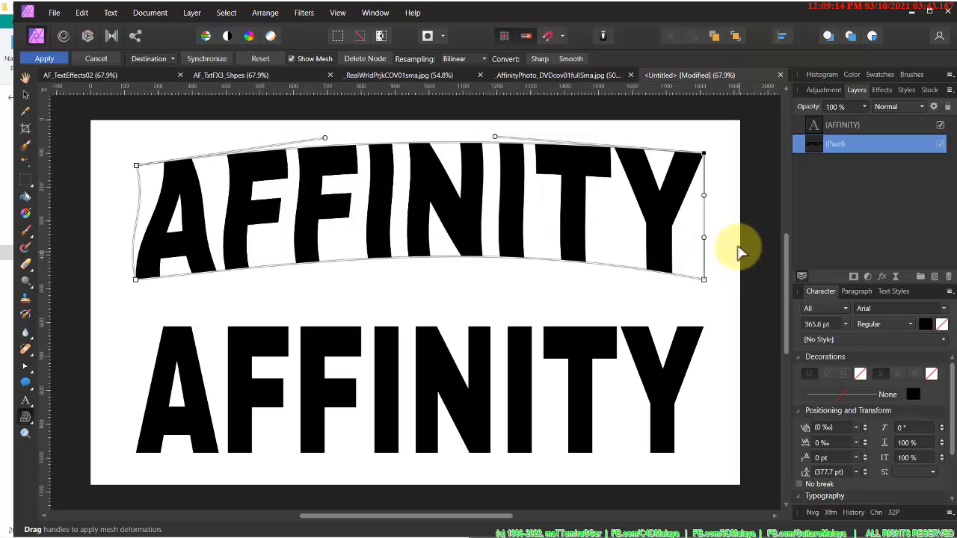
pyautogui.moveTo(703, 239); pyautogui.dragTo(686, 240)
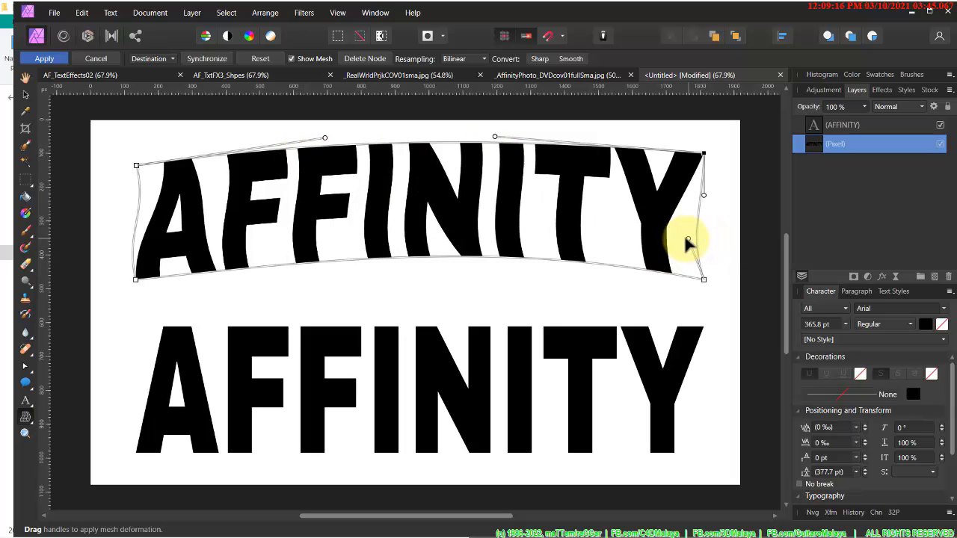
pyautogui.moveTo(704, 197); pyautogui.dragTo(696, 204)
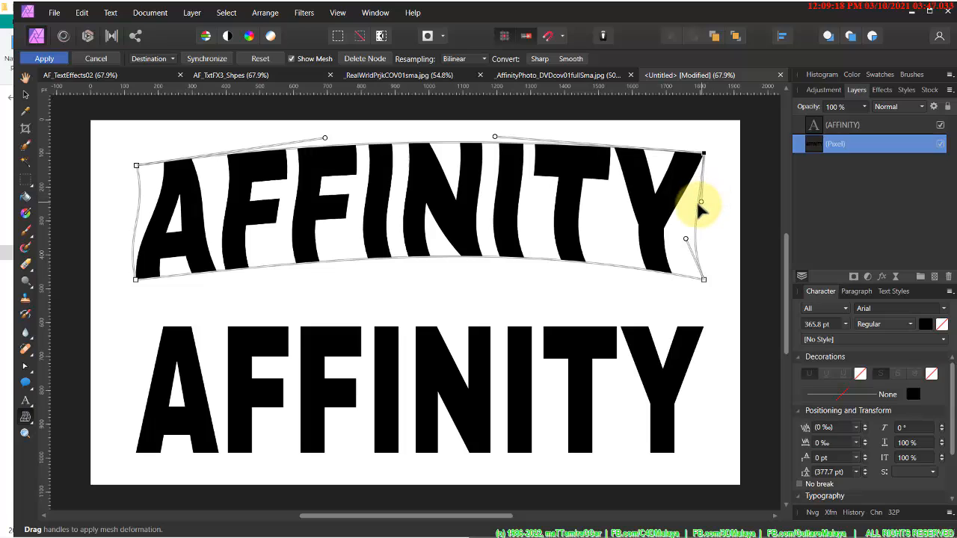
# - Raise the left parts of the mesh's bottom and top edges with the handles of the left corner nodes
pyautogui.click(136, 280)
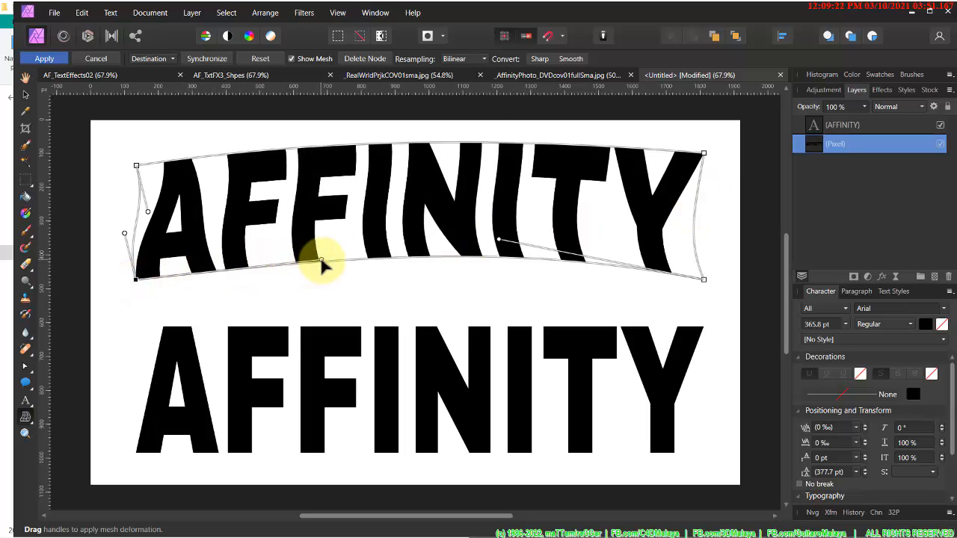
pyautogui.moveTo(321, 263); pyautogui.dragTo(320, 242)
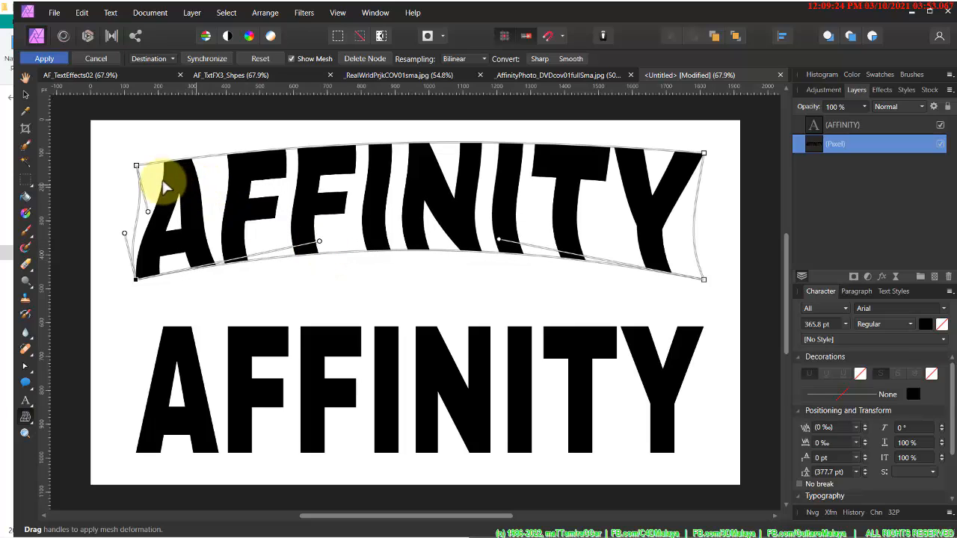
pyautogui.click(137, 166)
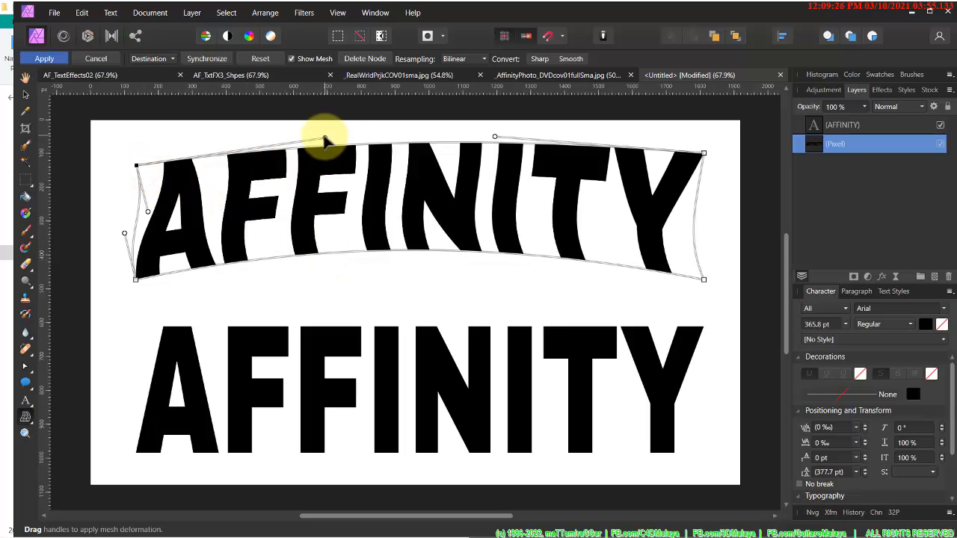
pyautogui.moveTo(325, 140); pyautogui.dragTo(302, 131)
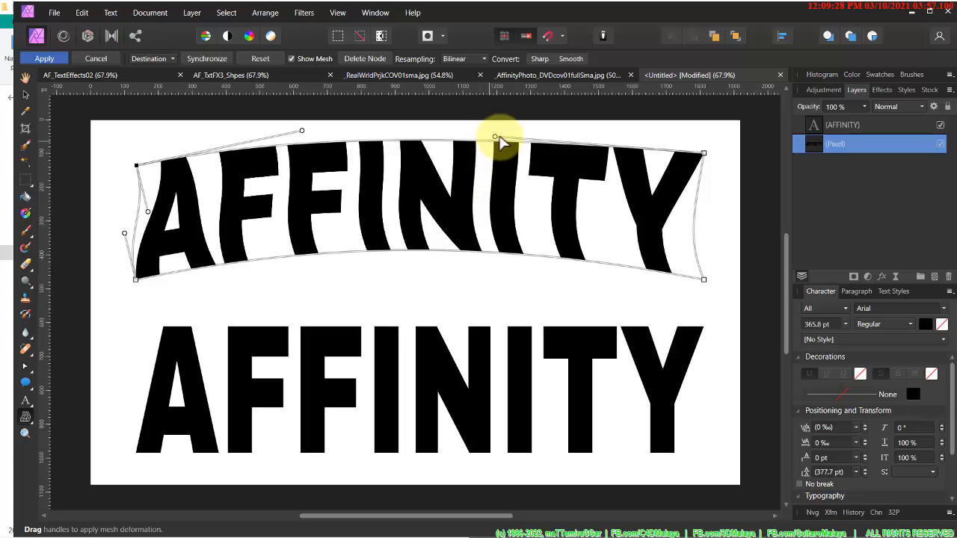
# - Lower the right parts of the mesh's top and bottom edges into a wave and leave the Mesh Warp tool, keeping the warp
pyautogui.moveTo(495, 137); pyautogui.dragTo(494, 169)
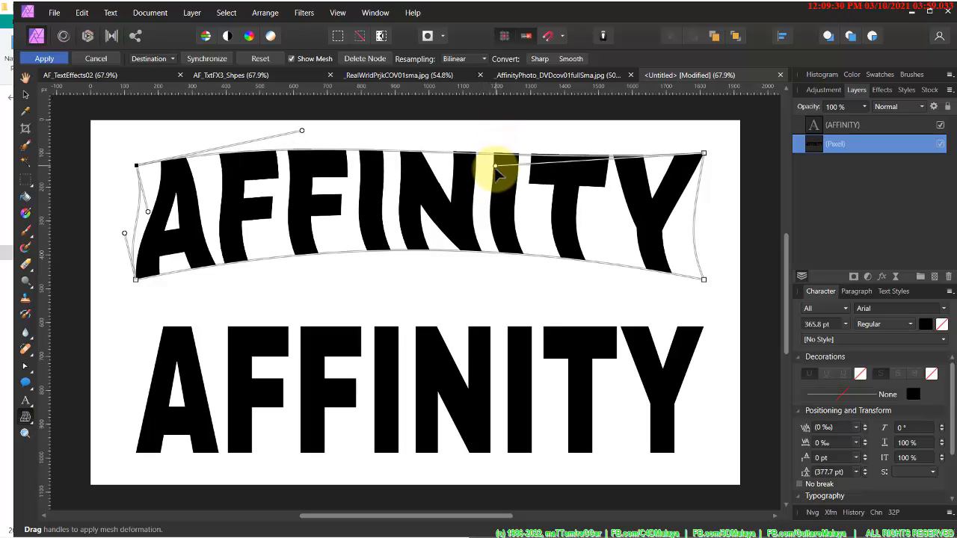
pyautogui.click(703, 279)
pyautogui.moveTo(500, 241); pyautogui.dragTo(490, 257)
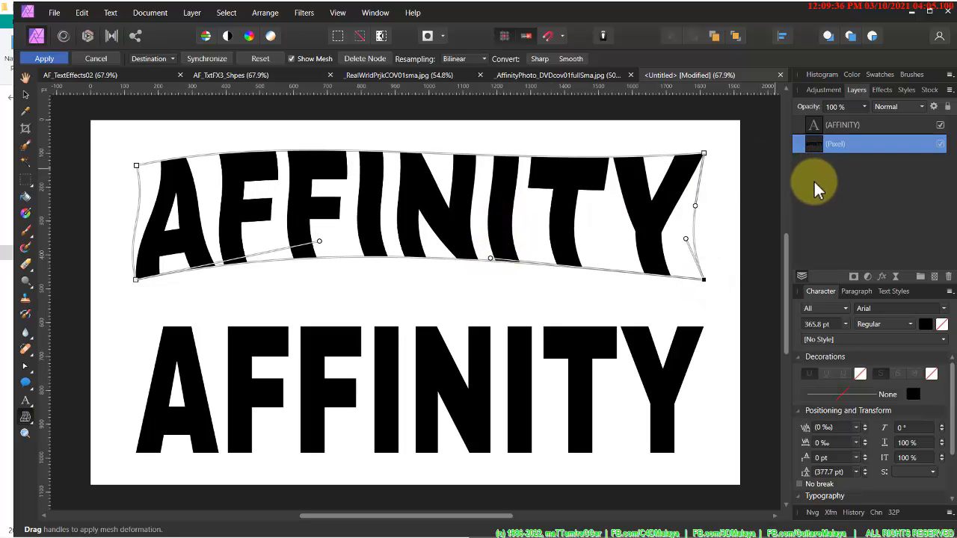
pyautogui.click(25, 77)
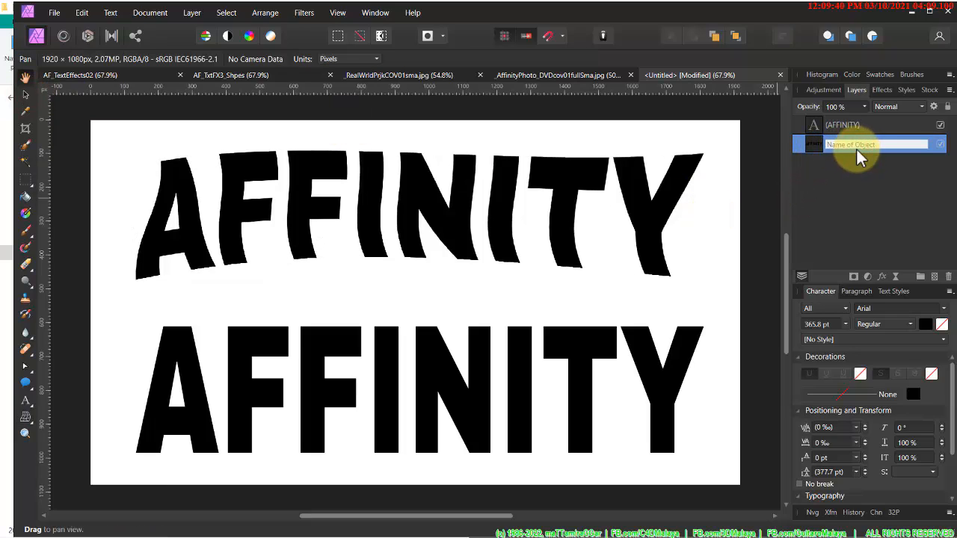
pyautogui.click(813, 148)
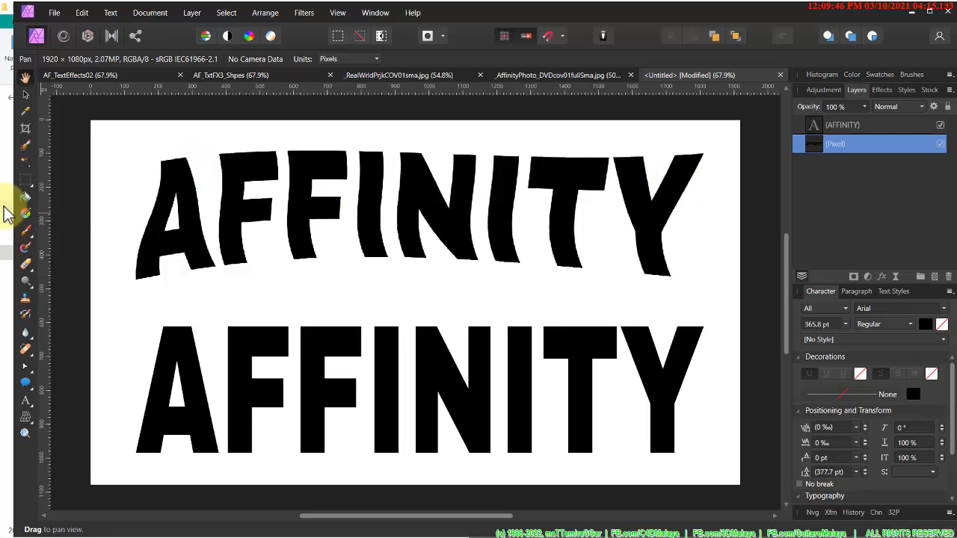
# - Switch to File Explorer and select 3200x2400_wood-surface-texture-boards.jpg in the BACKGROUND folder of [AFFINITY_2021]
pyautogui.click(6, 526)
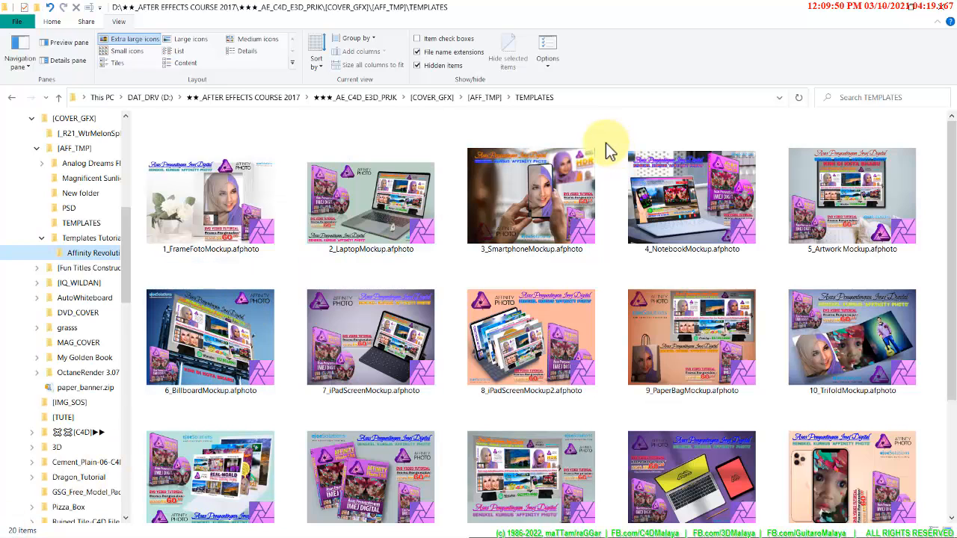
pyautogui.hotkey('alt', 'Tab')
pyautogui.hotkey('alt', 'Tab')
pyautogui.hotkey('alt', 'Tab')
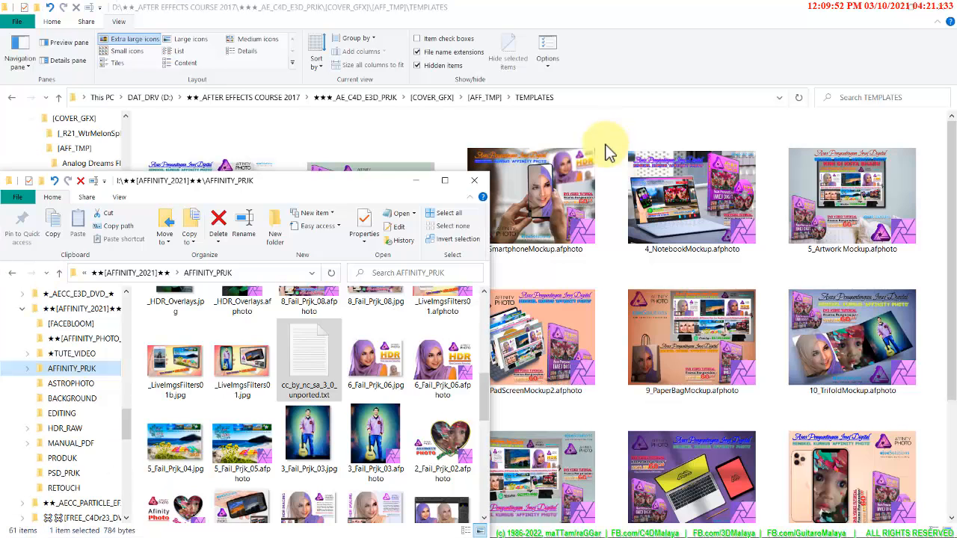
pyautogui.click(74, 398)
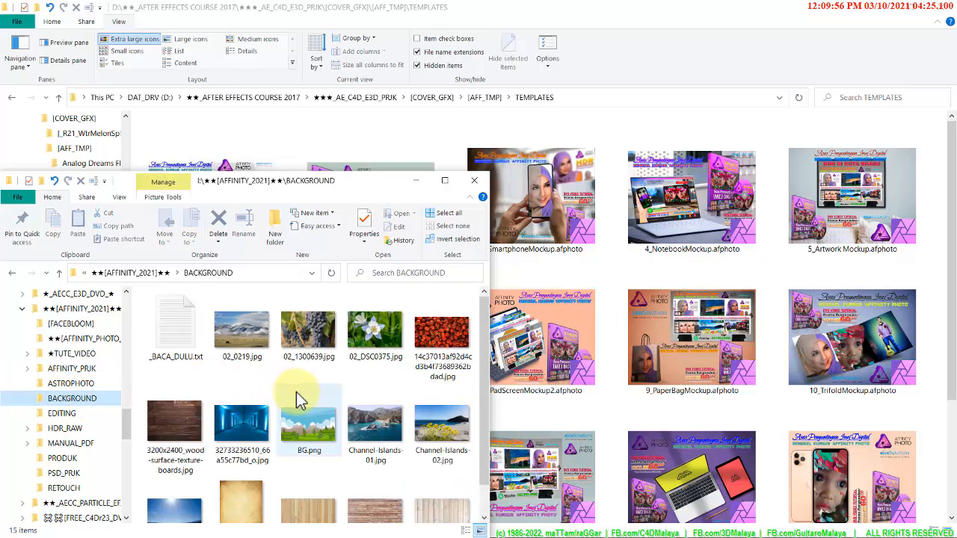
pyautogui.scroll(-1, 340, 425)
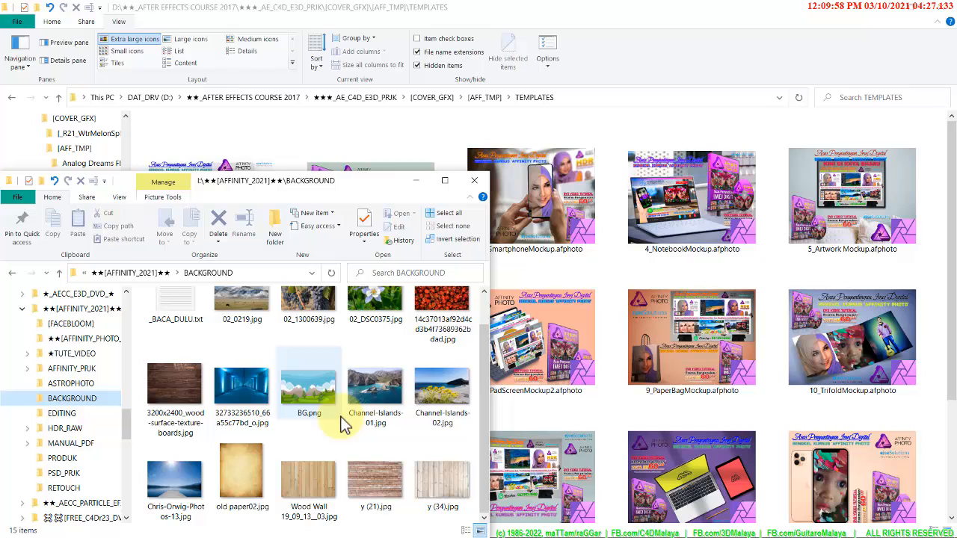
pyautogui.click(86, 401)
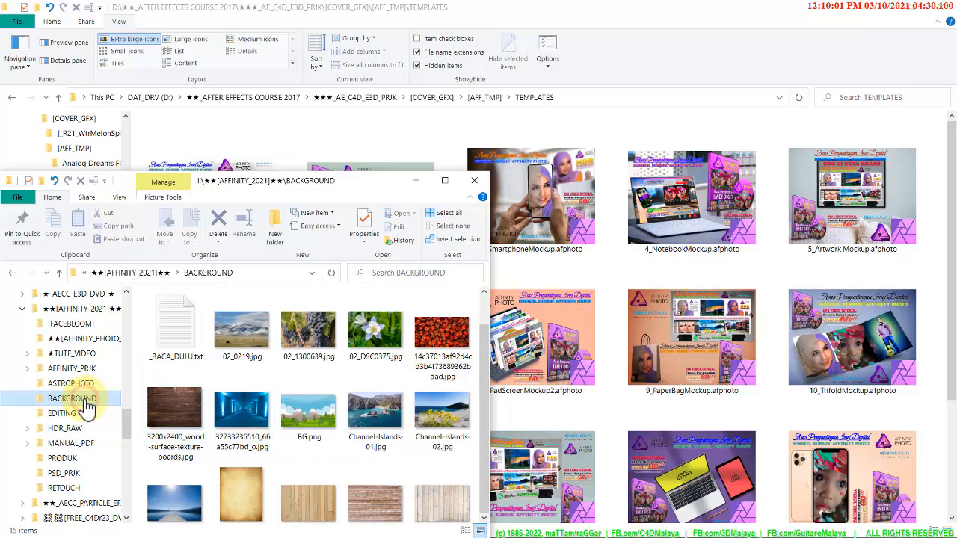
pyautogui.click(175, 410)
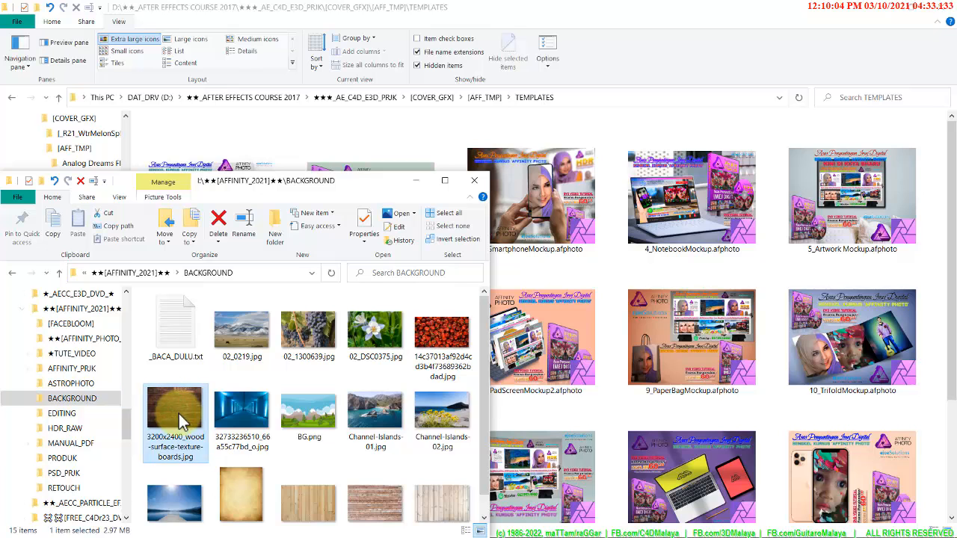
# - Bring Affinity Photo back beside the file window and place the selected wood texture image into the untitled document
pyautogui.hotkey('alt', 'Tab')
pyautogui.hotkey('alt', 'Tab')
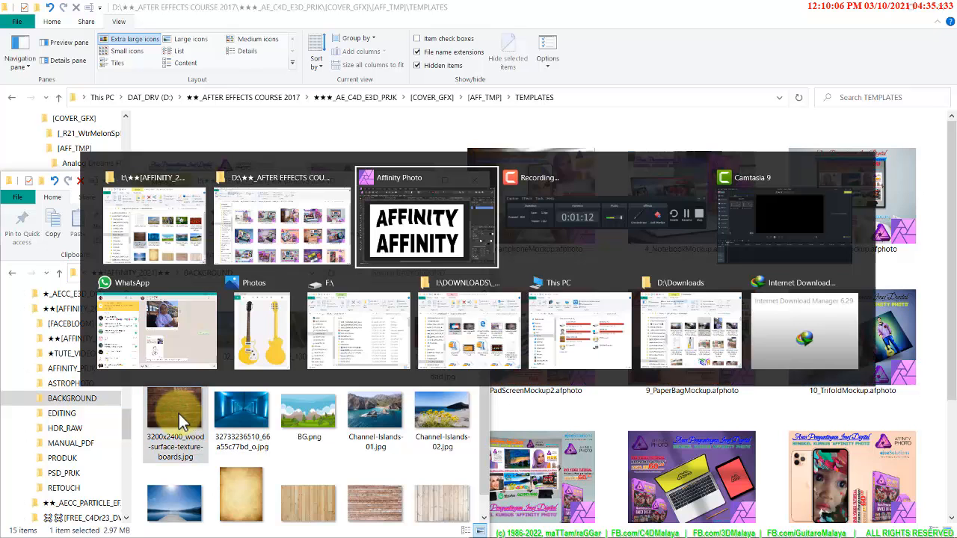
pyautogui.hotkey('alt', 'Tab')
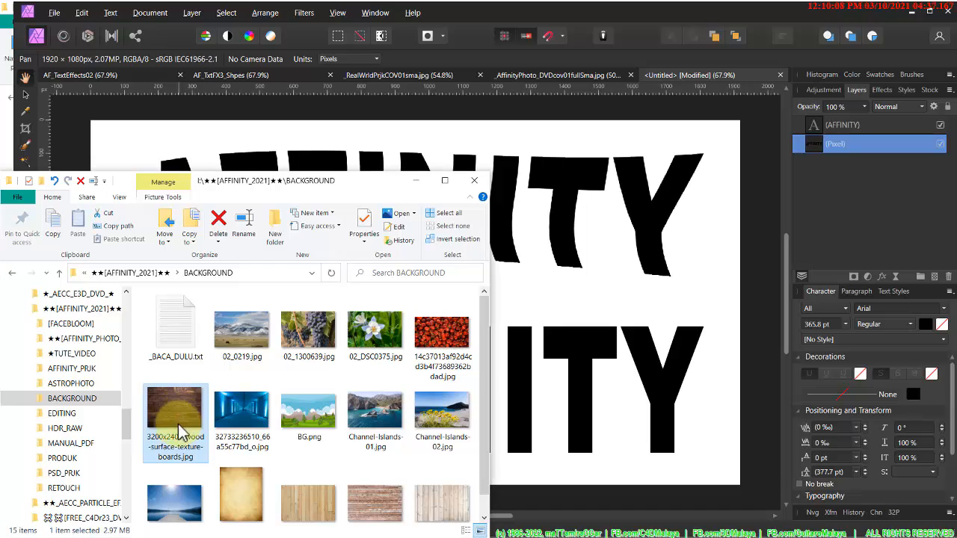
pyautogui.moveTo(186, 423); pyautogui.dragTo(577, 275)
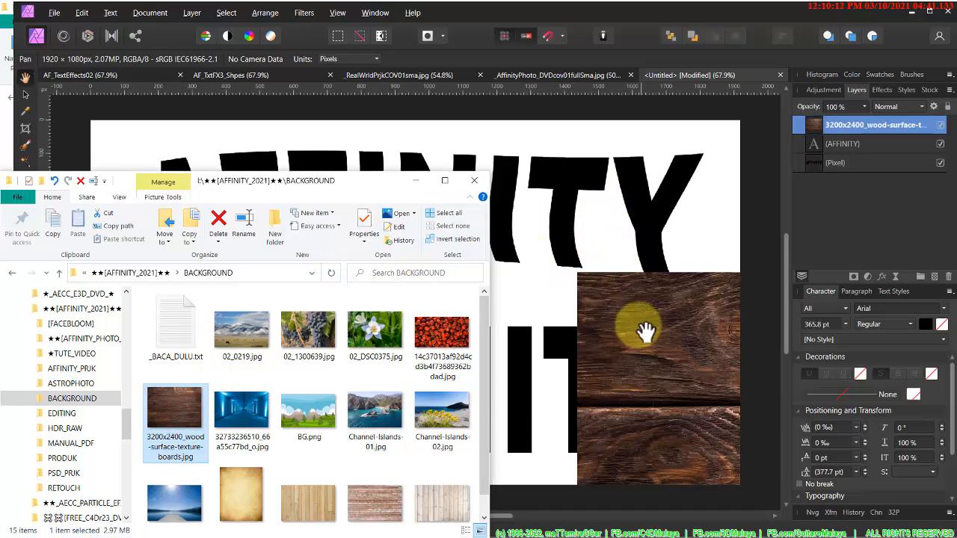
# - Move the wood image over the upper warped text and resize it to cover the whole word across nearly the full page width
pyautogui.click(640, 327)
pyautogui.press('v')
pyautogui.moveTo(627, 319); pyautogui.dragTo(148, 159)
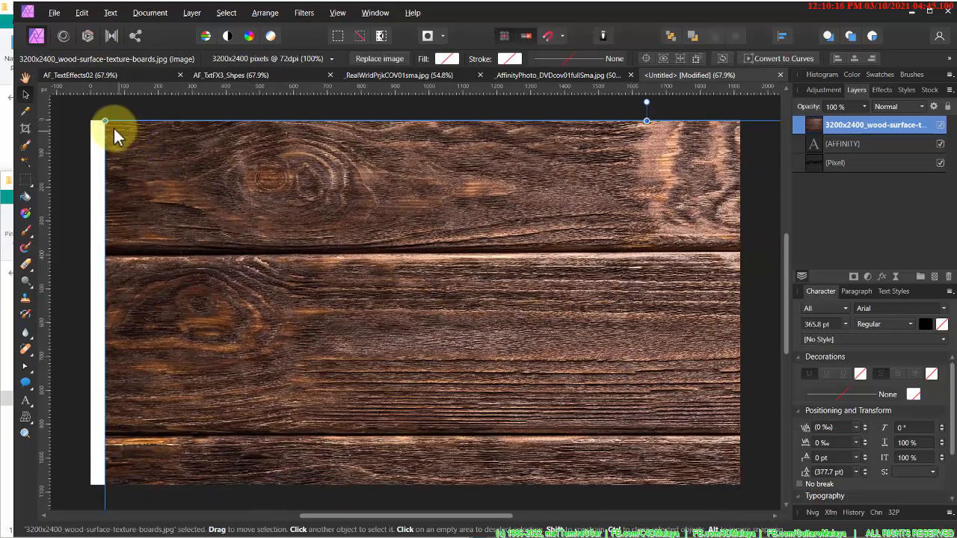
pyautogui.moveTo(104, 125); pyautogui.dragTo(299, 267)
pyautogui.moveTo(429, 346); pyautogui.dragTo(214, 198)
pyautogui.moveTo(84, 118); pyautogui.dragTo(348, 288)
pyautogui.moveTo(466, 388); pyautogui.dragTo(255, 218)
pyautogui.moveTo(348, 147); pyautogui.dragTo(410, 273)
pyautogui.moveTo(394, 336); pyautogui.dragTo(378, 199)
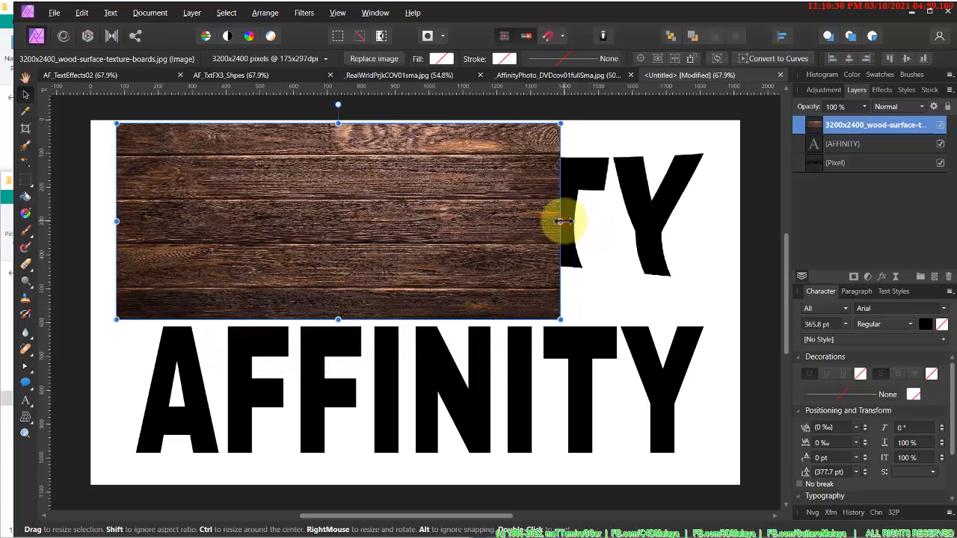
pyautogui.moveTo(560, 218); pyautogui.dragTo(725, 198)
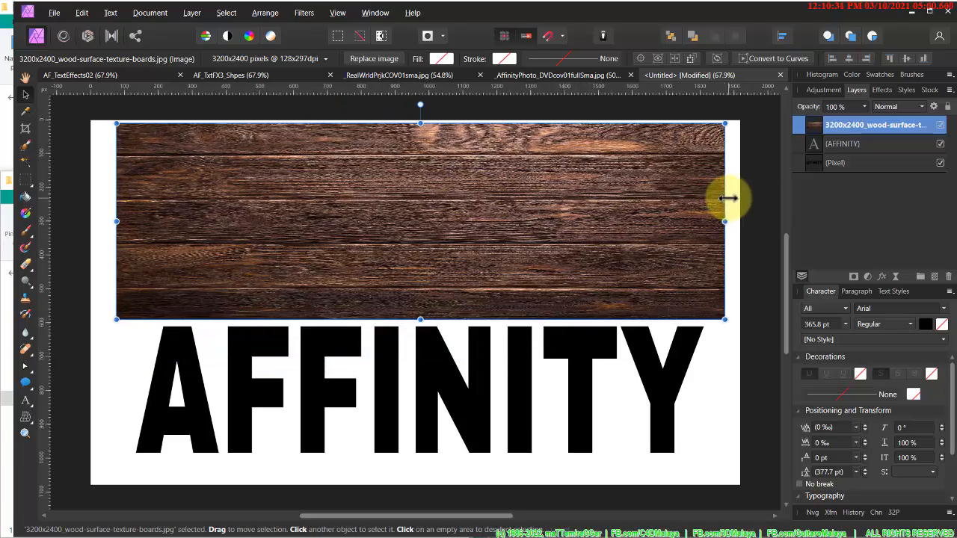
# - Clip the wood texture image inside the (Pixel) layer of the warped text and expand that layer
pyautogui.click(821, 149)
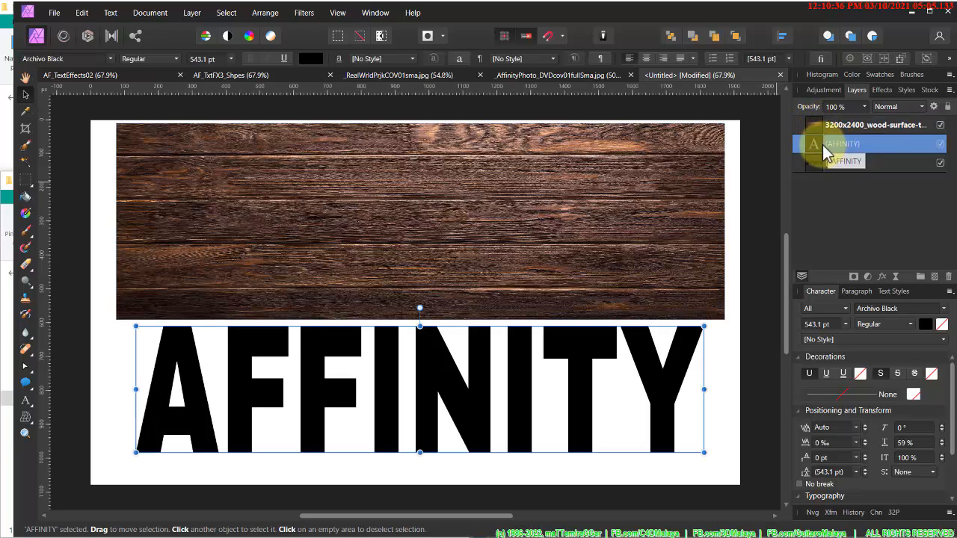
pyautogui.moveTo(821, 153)
pyautogui.mouseDown()
pyautogui.moveTo(817, 134)
pyautogui.moveTo(837, 135)
pyautogui.moveTo(811, 132)
pyautogui.moveTo(815, 140)
pyautogui.mouseUp()
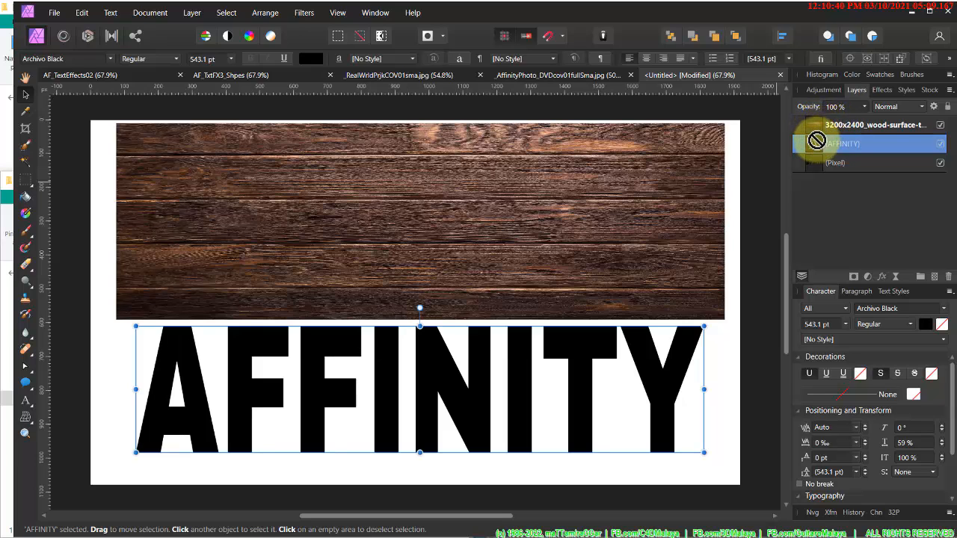
pyautogui.click(839, 133)
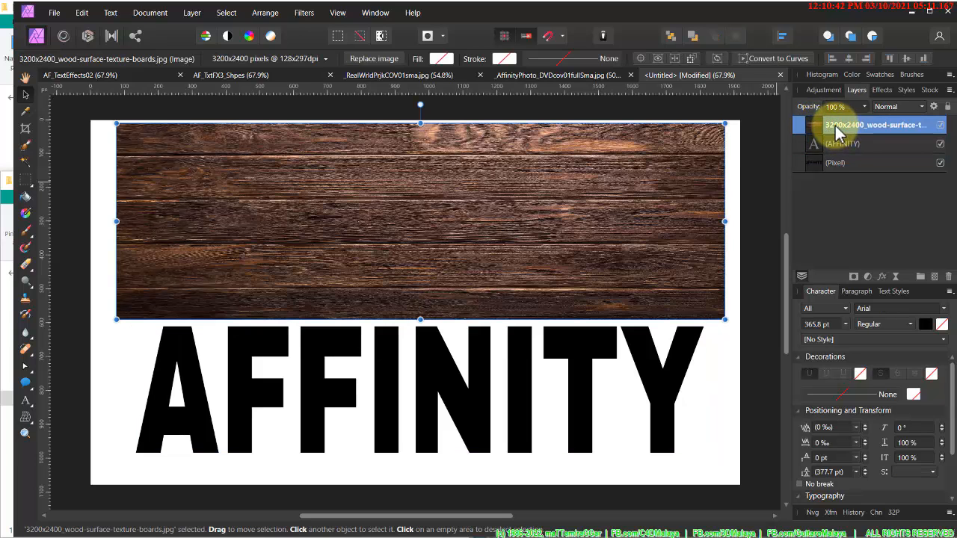
pyautogui.moveTo(836, 150); pyautogui.dragTo(840, 171)
pyautogui.click(802, 145)
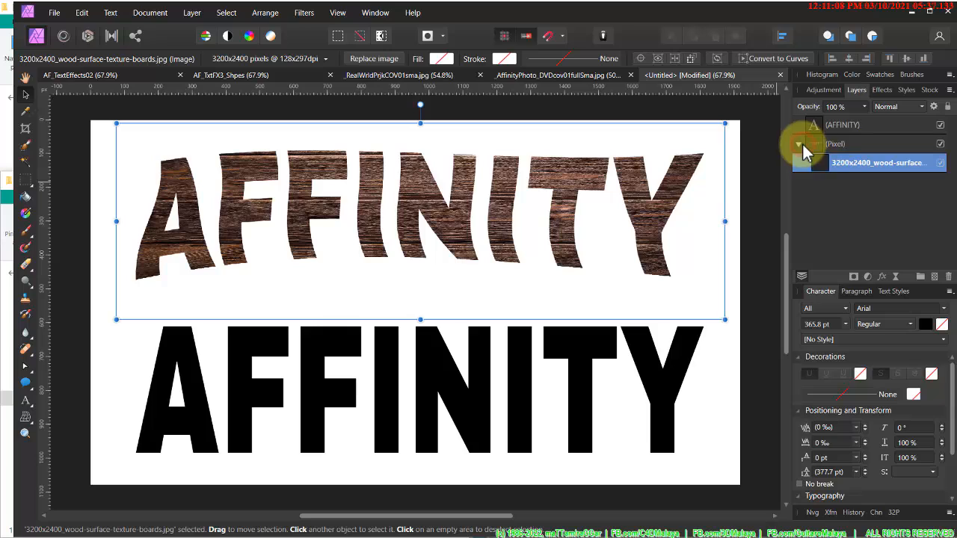
pyautogui.click(843, 150)
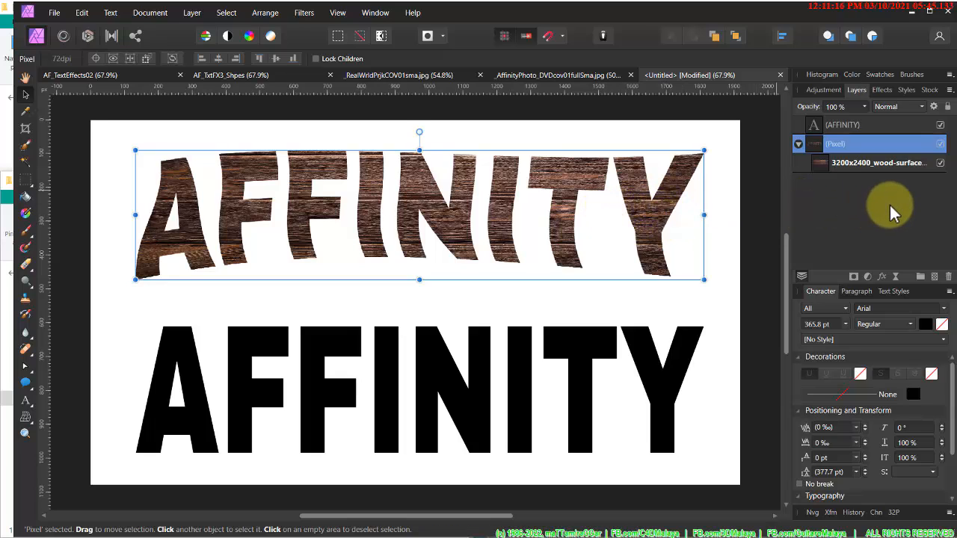
pyautogui.rightClick(863, 150)
pyautogui.click(858, 146)
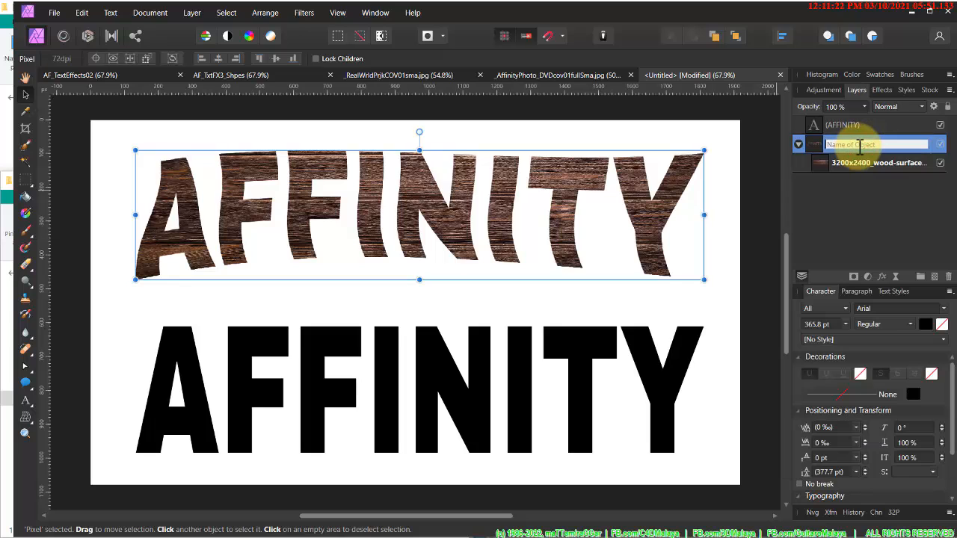
# - Add a 3D layer effect with a 17.7 px radius to the upper wood text's (Pixel) layer
pyautogui.click(810, 145)
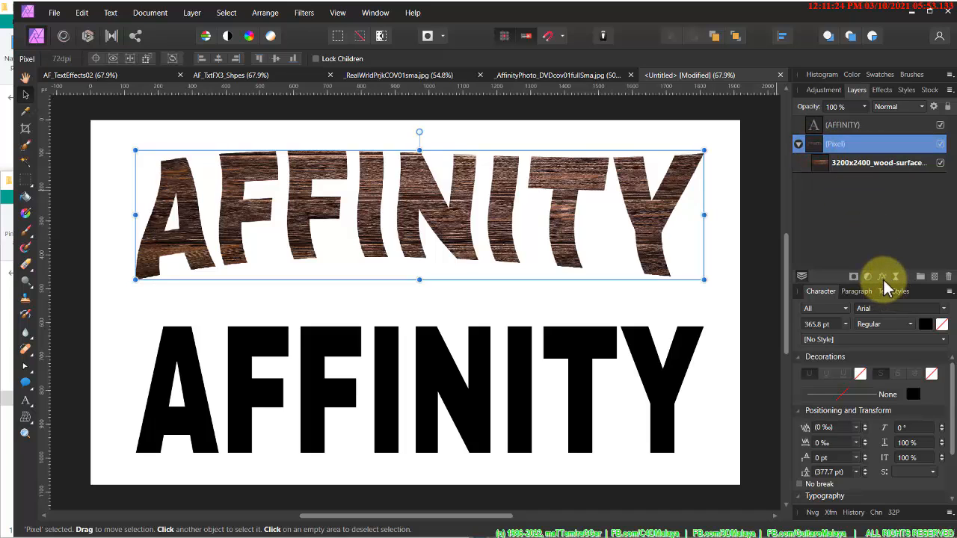
pyautogui.click(882, 278)
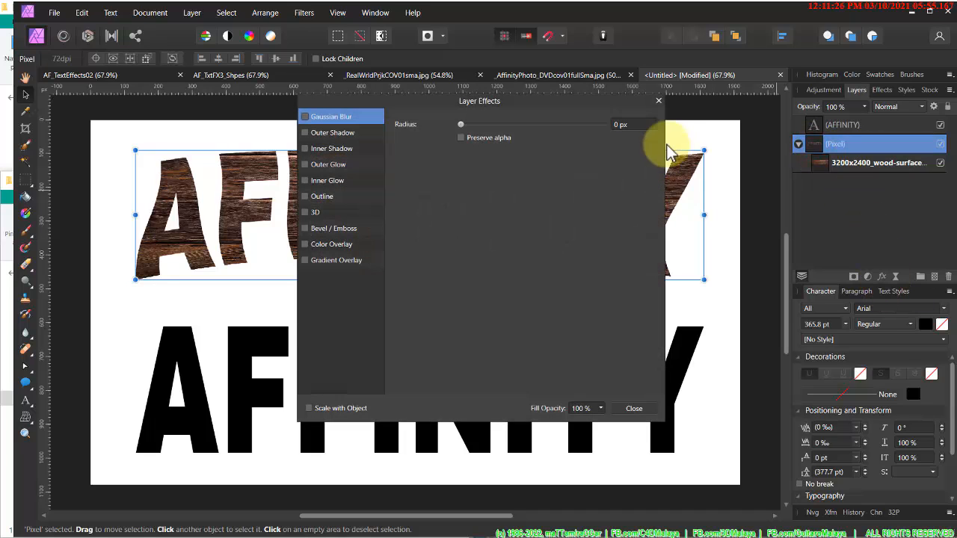
pyautogui.moveTo(535, 103); pyautogui.dragTo(726, 149)
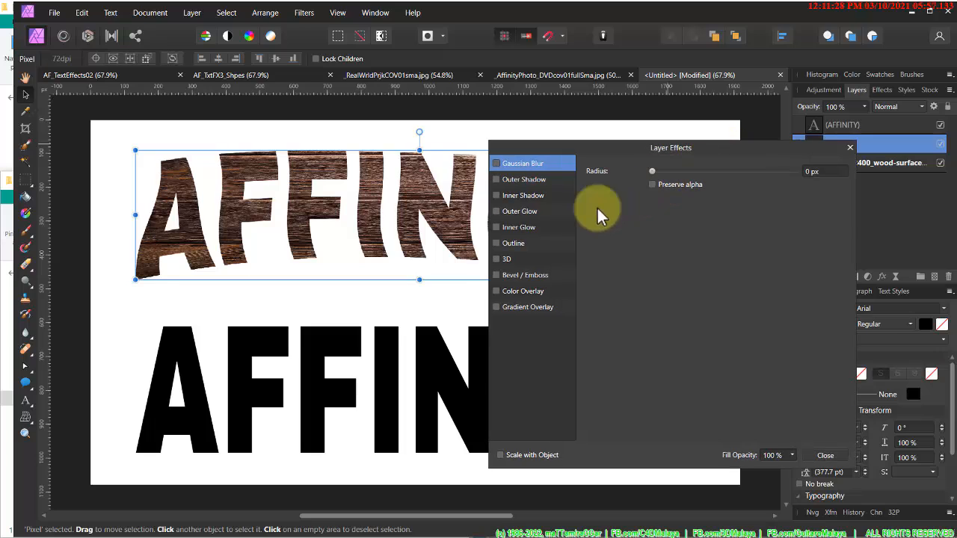
pyautogui.click(496, 258)
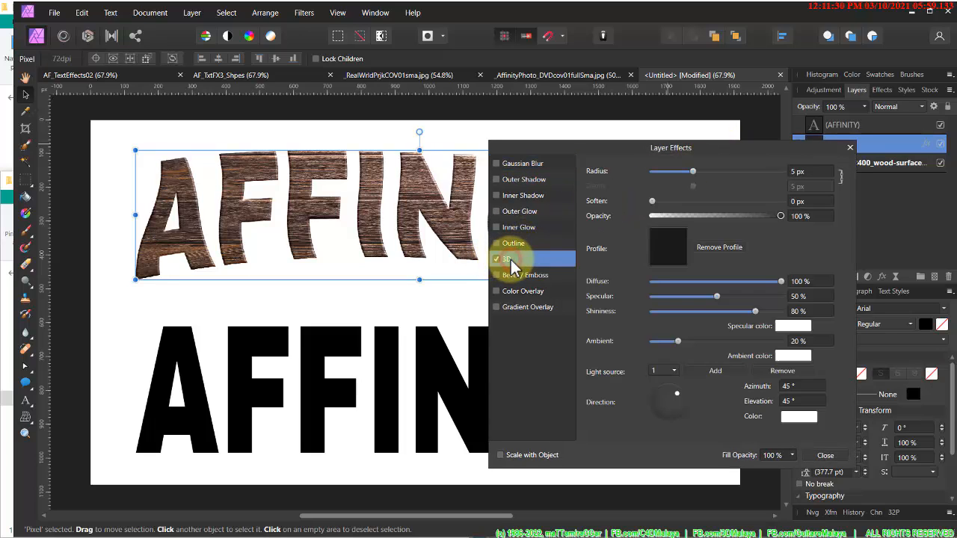
pyautogui.click(718, 171)
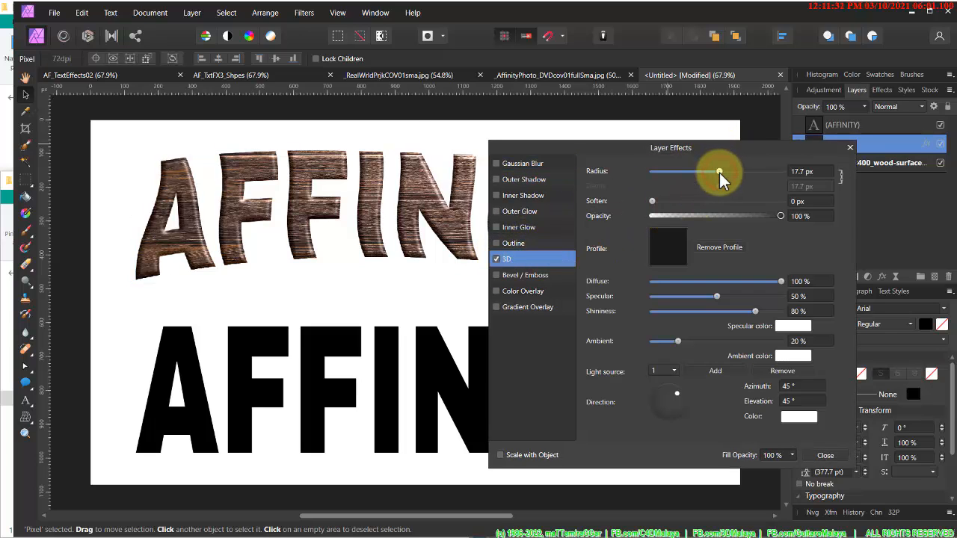
# - Add an outer shadow to the upper wood text with 7 px radius, 7 px offset and 37 % intensity
pyautogui.click(509, 182)
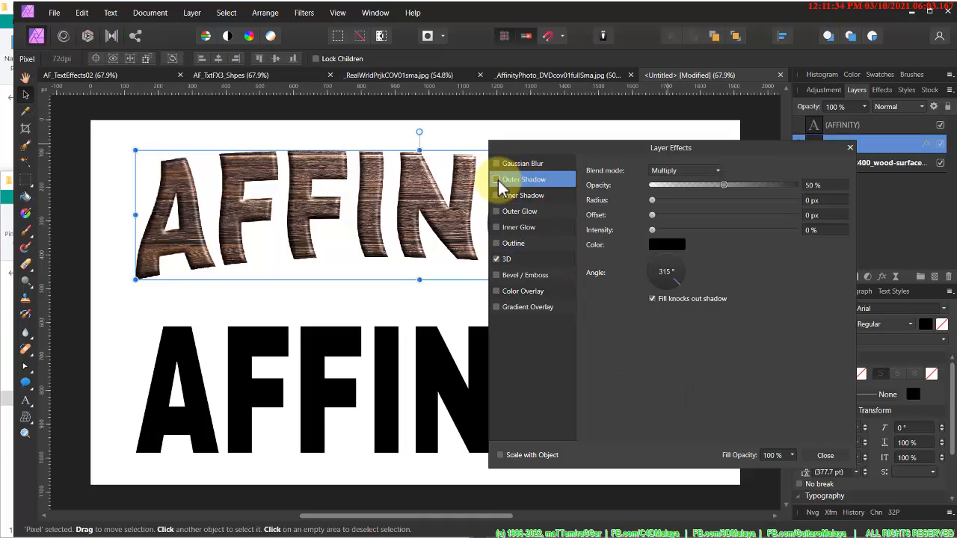
pyautogui.click(704, 200)
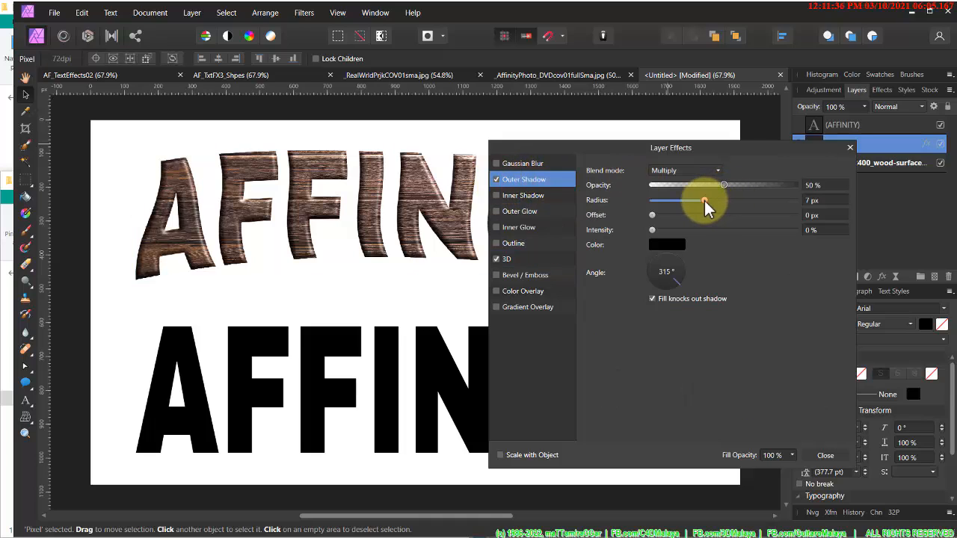
pyautogui.click(704, 215)
pyautogui.click(705, 230)
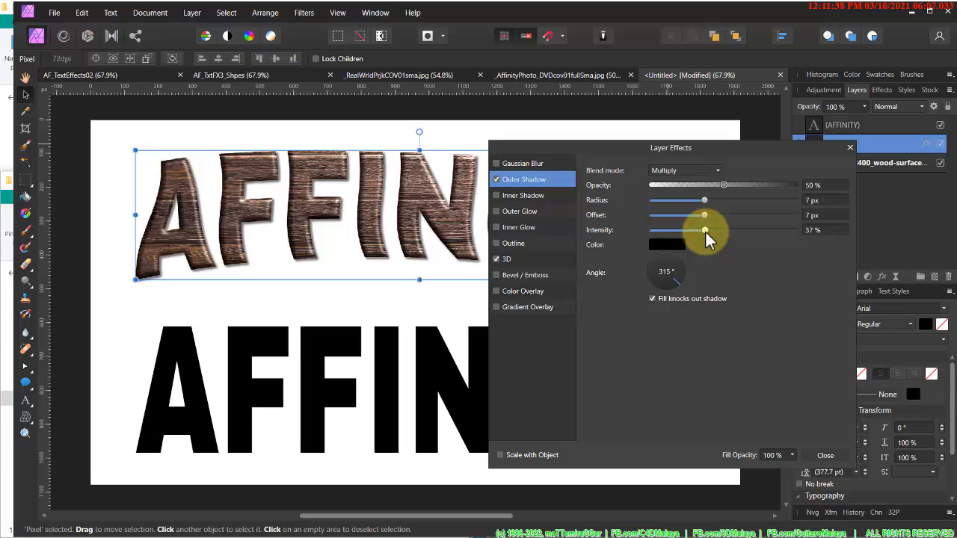
# - Enable Bevel / Emboss on the upper wood text with the Emboss type and close the layer effects
pyautogui.click(523, 275)
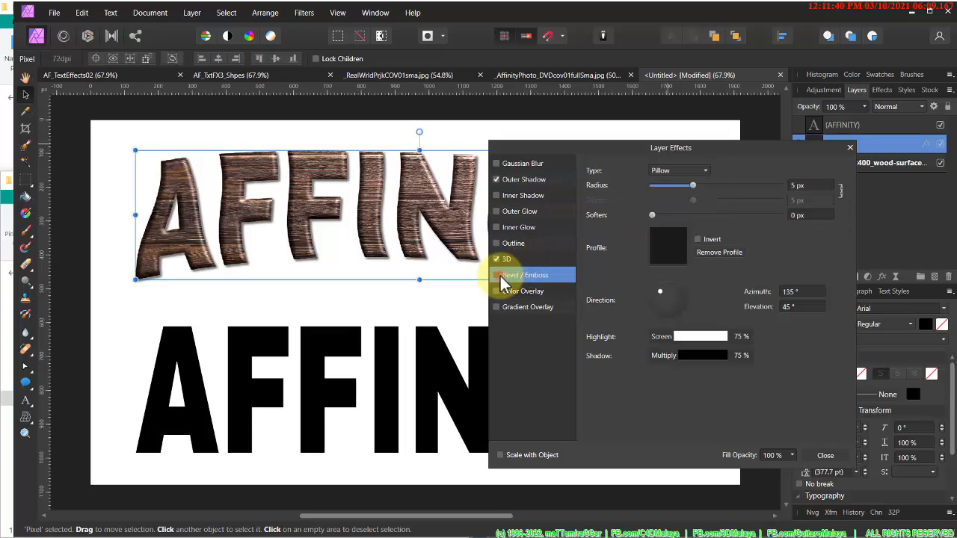
pyautogui.click(496, 275)
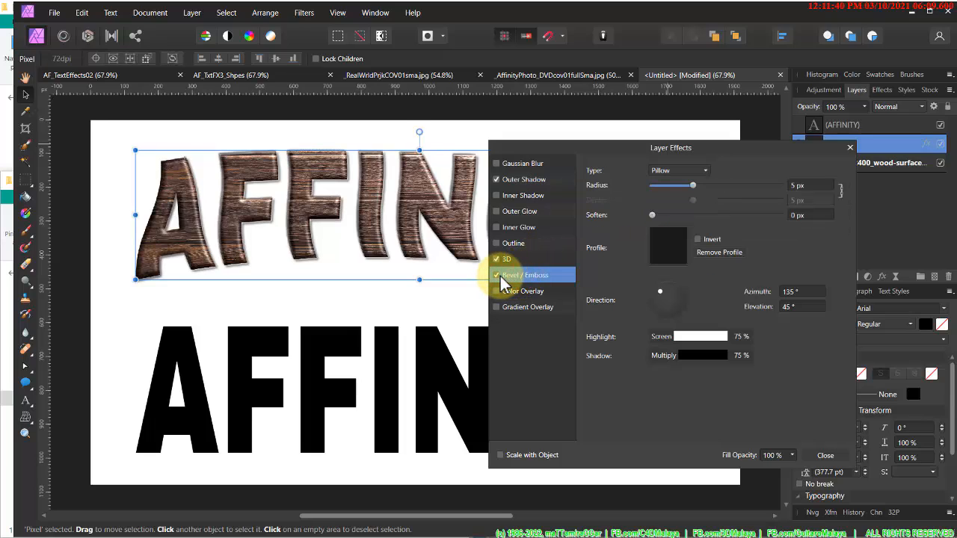
pyautogui.click(688, 177)
pyautogui.click(675, 215)
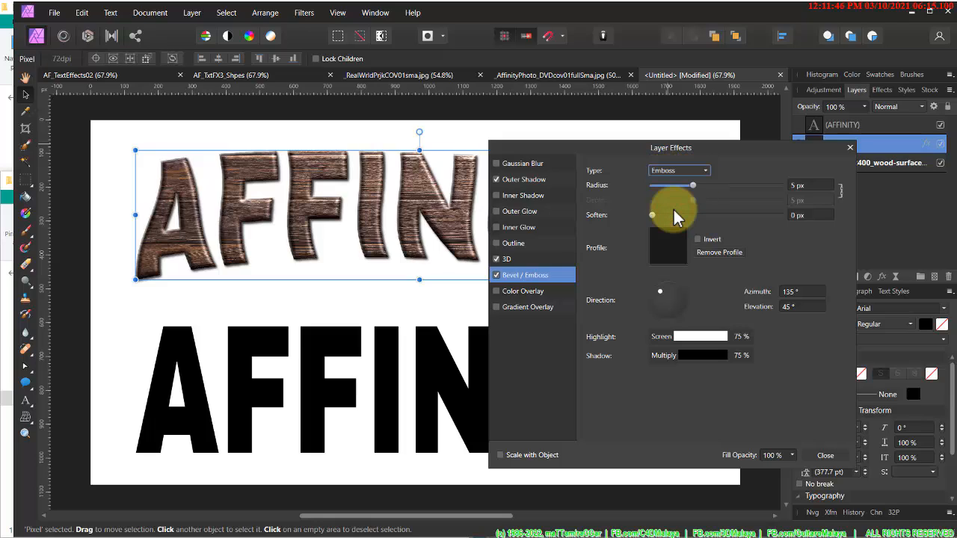
pyautogui.moveTo(693, 151); pyautogui.dragTo(618, 195)
pyautogui.click(751, 203)
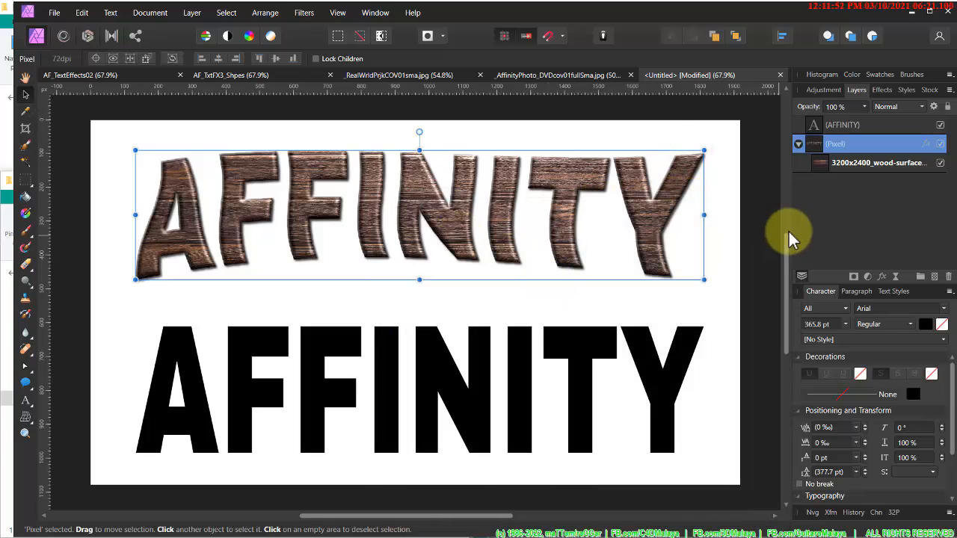
# - Start the Perspective Tool on the lower black AFFINITY text layer
pyautogui.click(833, 129)
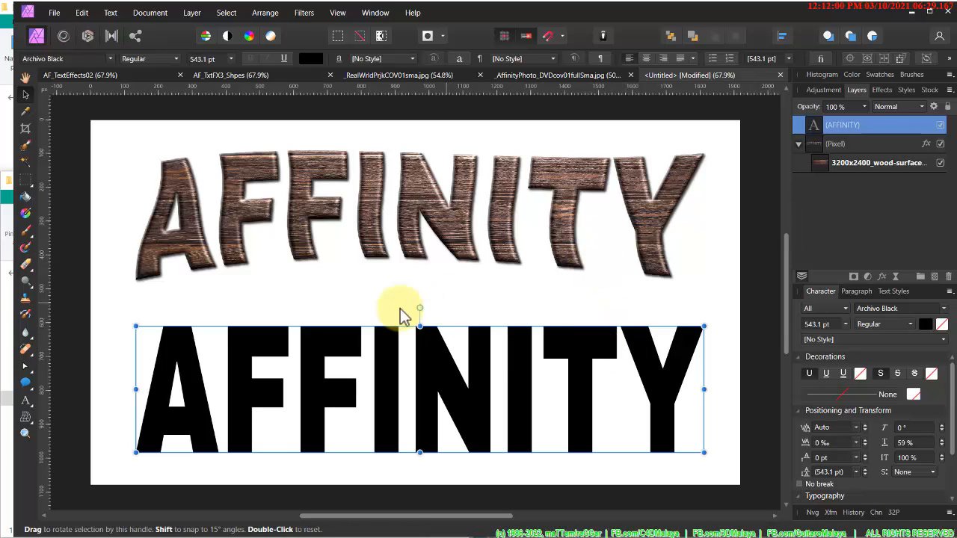
pyautogui.click(25, 420)
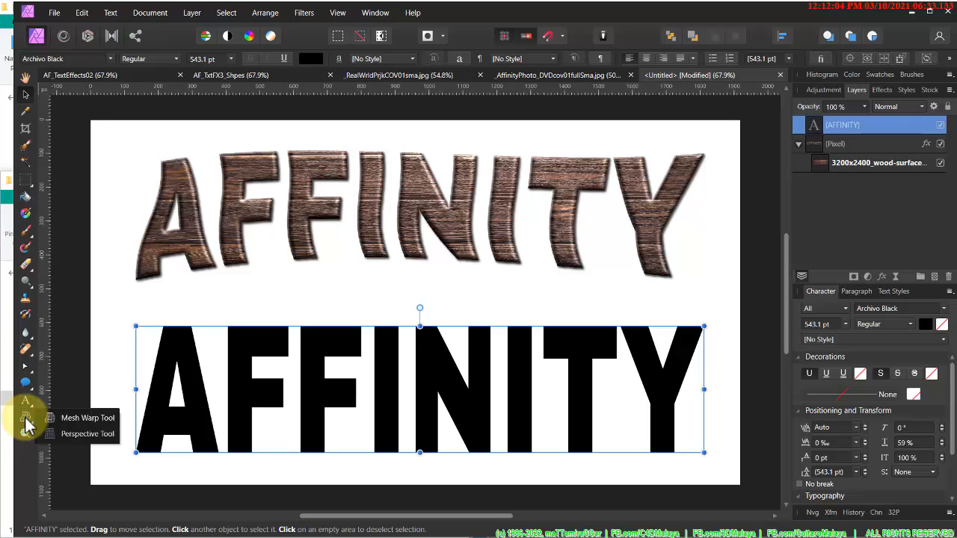
pyautogui.click(62, 438)
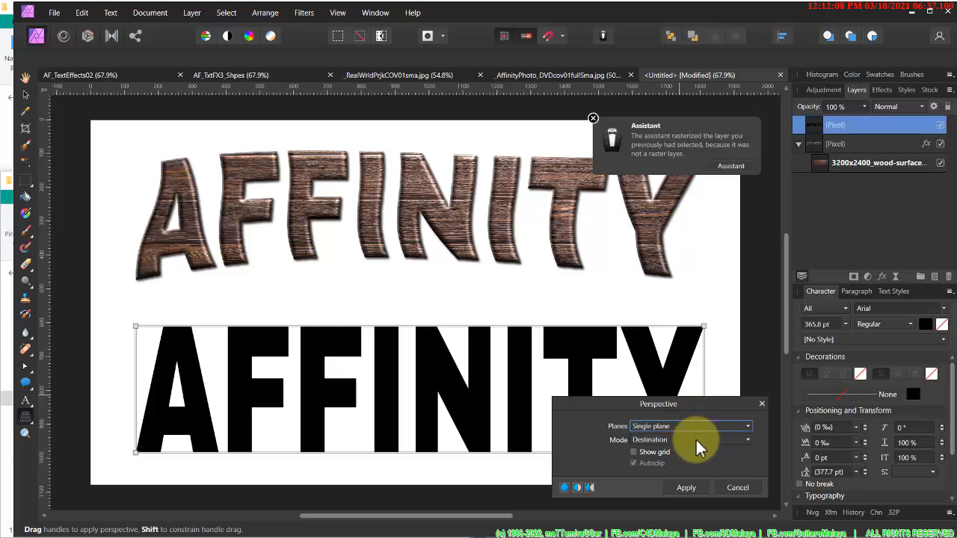
# - Examine the Assistant settings that control automatic rasterizing of vector layers, leaving them as they are
pyautogui.click(744, 167)
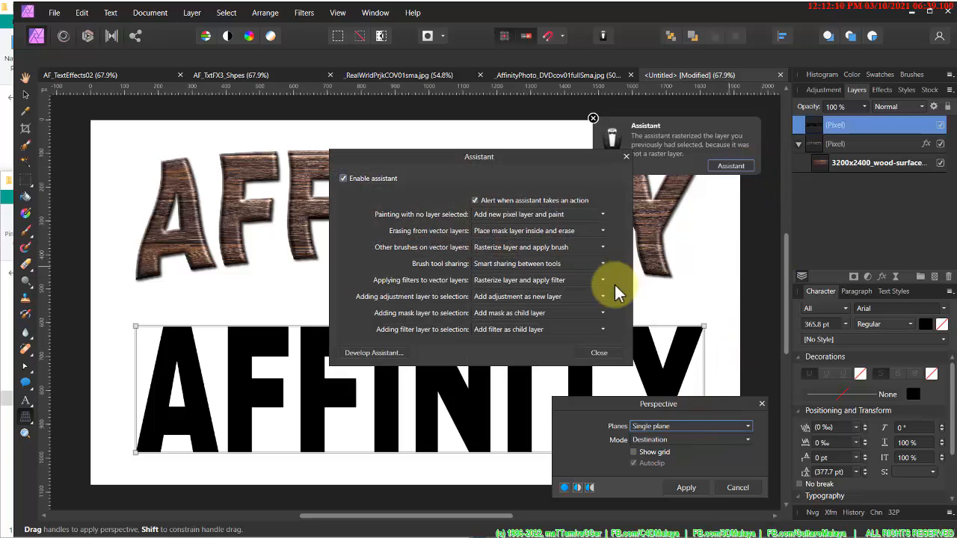
pyautogui.click(596, 353)
pyautogui.click(744, 167)
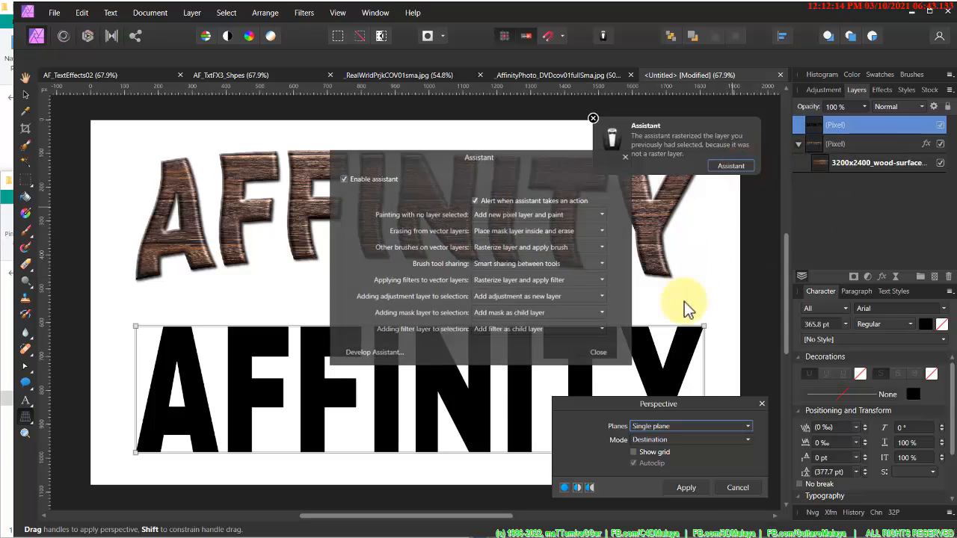
pyautogui.click(597, 357)
# - Set the perspective to Dual plane with Autoclip off and the grid shown, keeping the lower text uncovered
pyautogui.moveTo(644, 401); pyautogui.dragTo(671, 223)
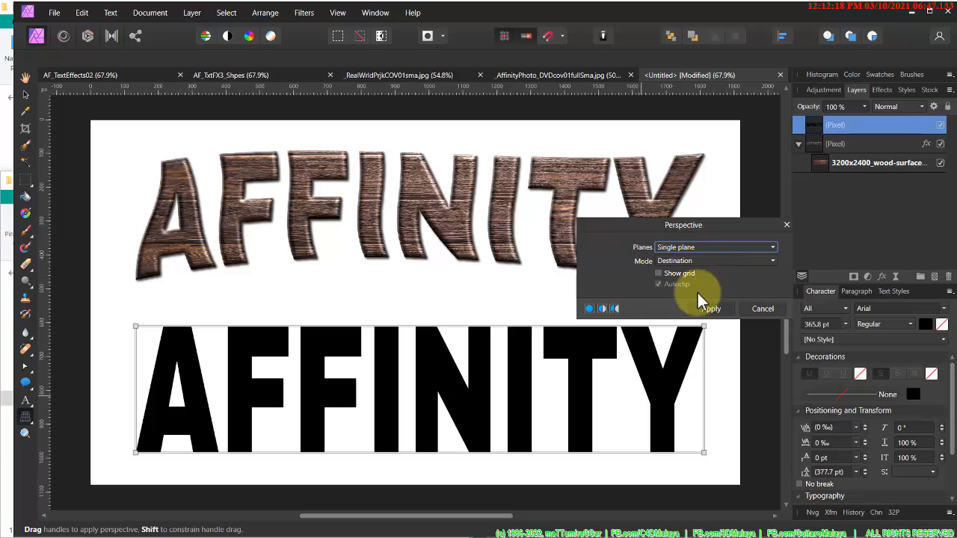
pyautogui.click(658, 285)
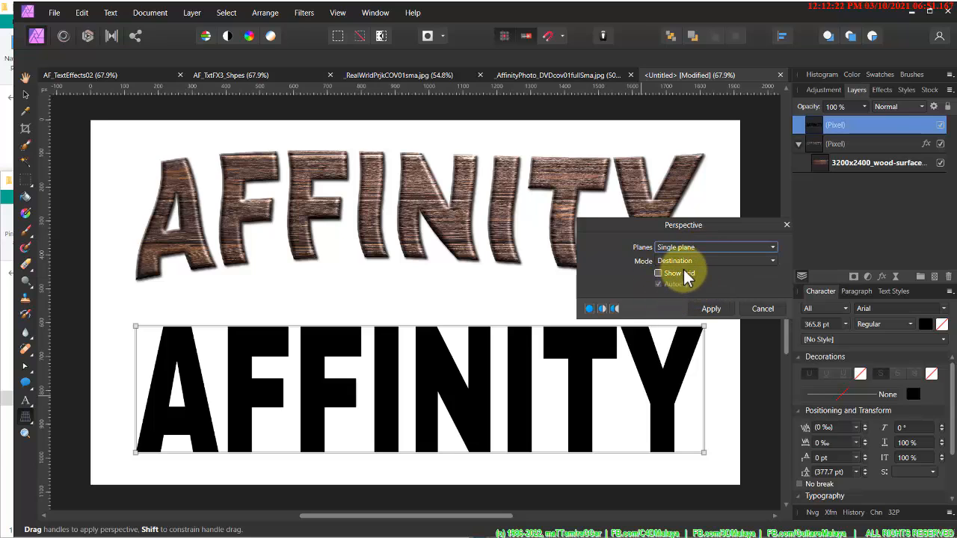
pyautogui.click(684, 252)
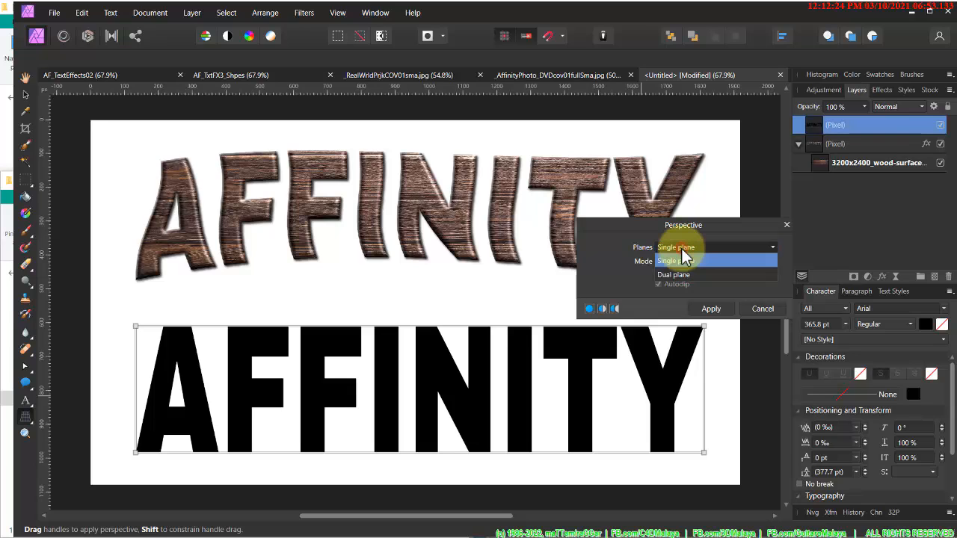
pyautogui.click(680, 274)
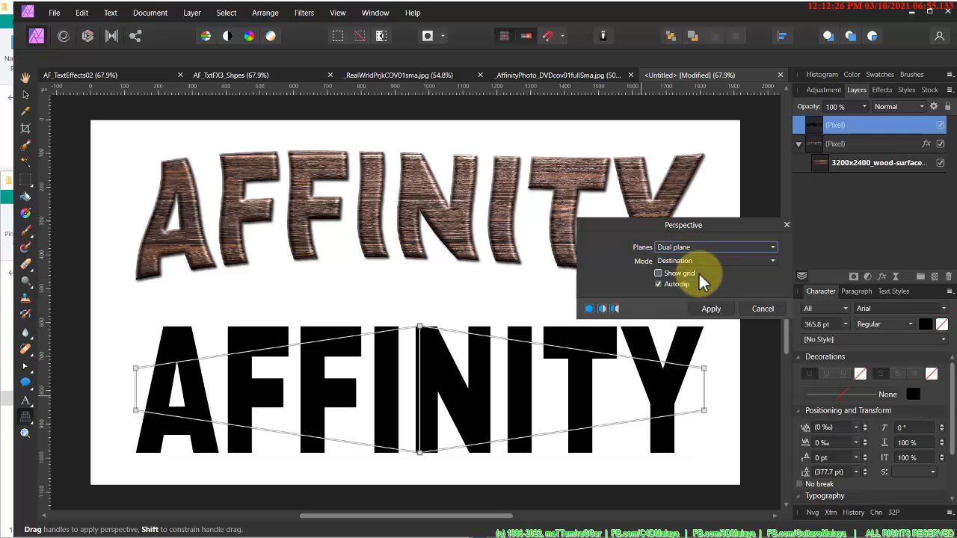
pyautogui.click(660, 284)
pyautogui.click(657, 273)
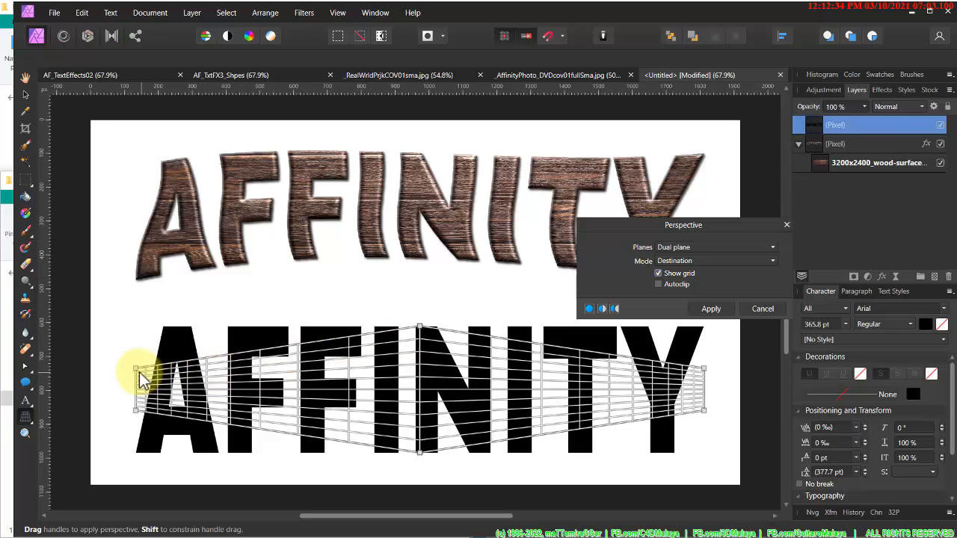
# - Pull the outer corners of both perspective planes inward so the lower word tapers toward its ends, and apply the perspective
pyautogui.moveTo(138, 377); pyautogui.dragTo(138, 406)
pyautogui.moveTo(137, 403); pyautogui.dragTo(183, 375)
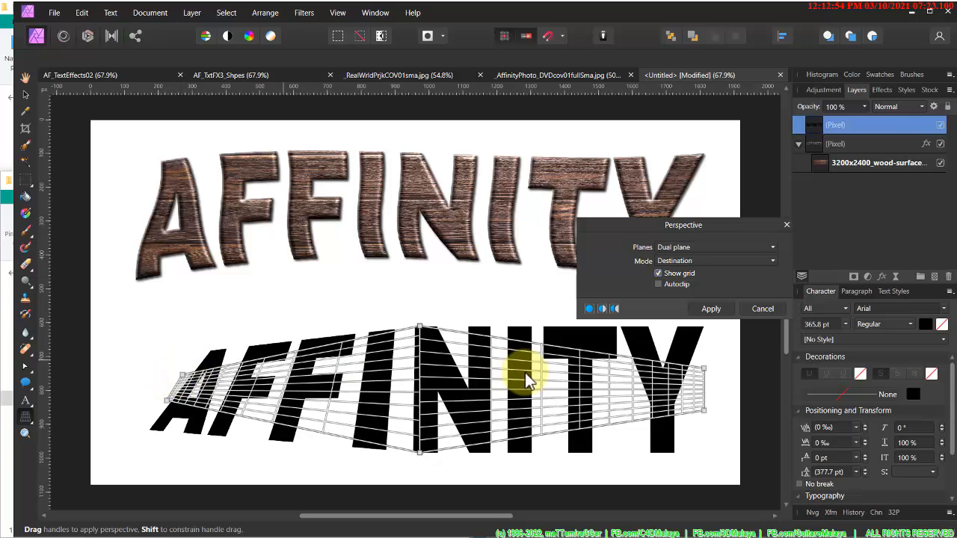
pyautogui.moveTo(707, 367); pyautogui.dragTo(681, 385)
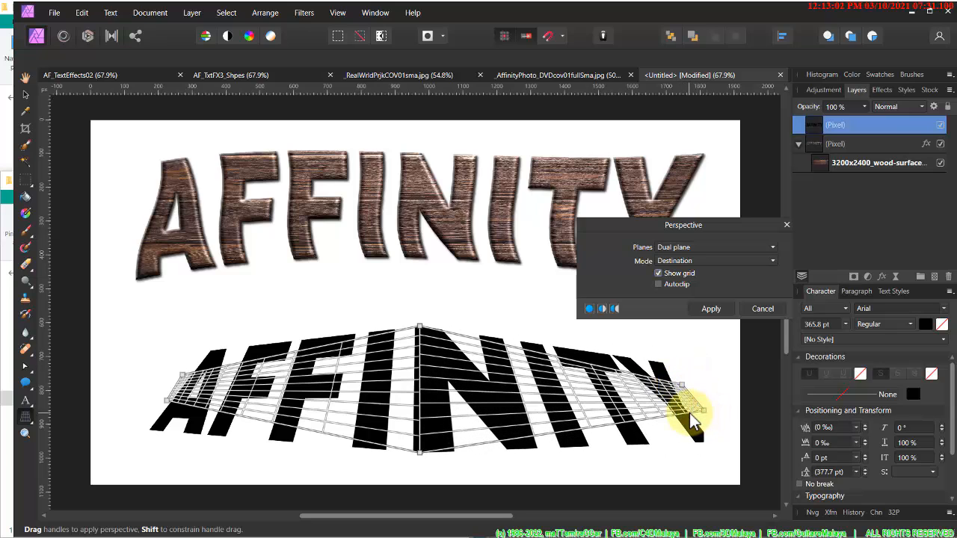
pyautogui.moveTo(704, 411); pyautogui.dragTo(662, 411)
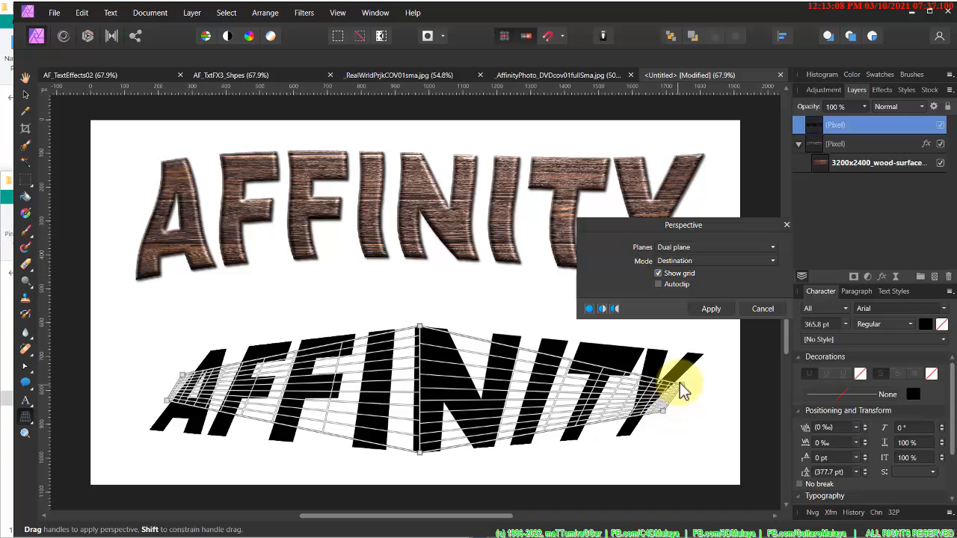
pyautogui.moveTo(681, 384); pyautogui.dragTo(646, 383)
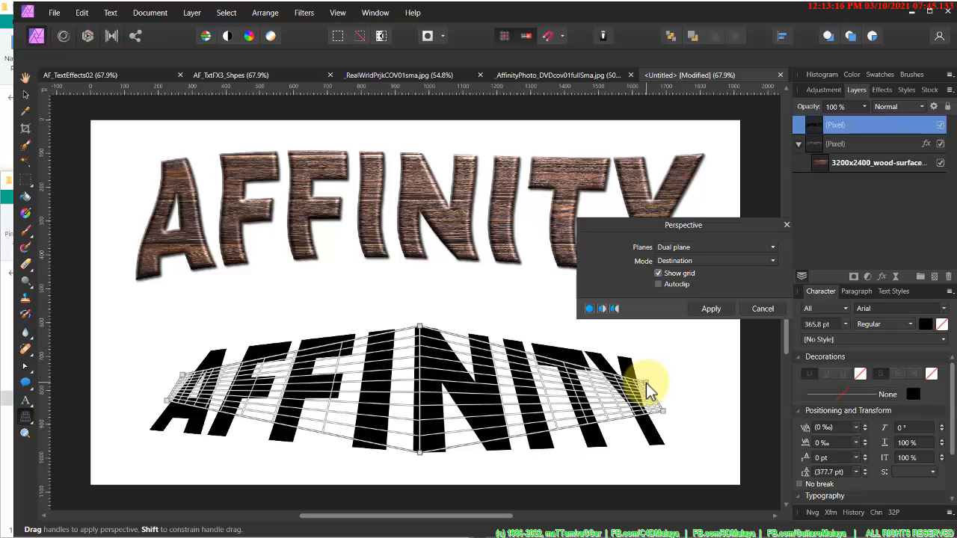
pyautogui.click(711, 309)
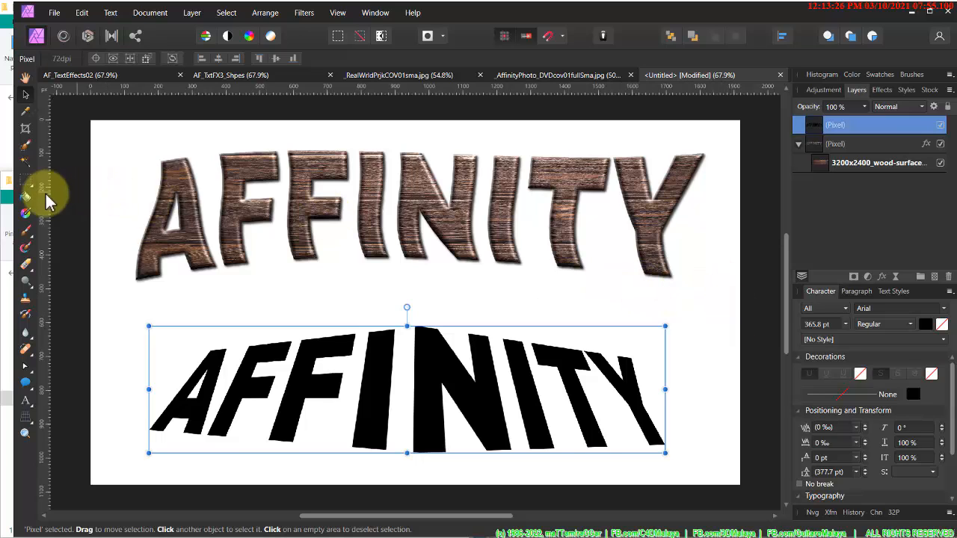
# - Place the reddish wood plank image y (21).jpg from File Explorer's BACKGROUND folder into the document over the lower text
pyautogui.click(6, 202)
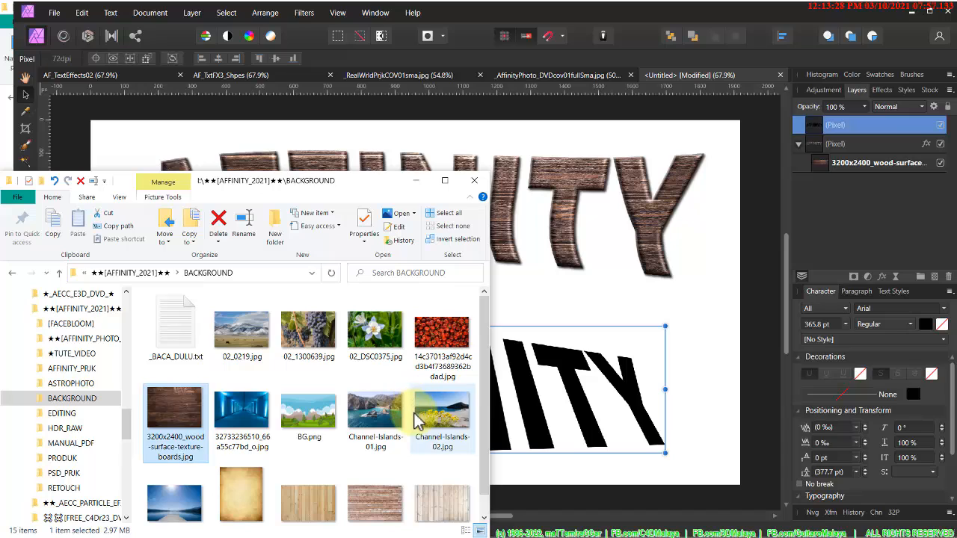
pyautogui.click(371, 515)
pyautogui.moveTo(372, 516); pyautogui.dragTo(181, 398)
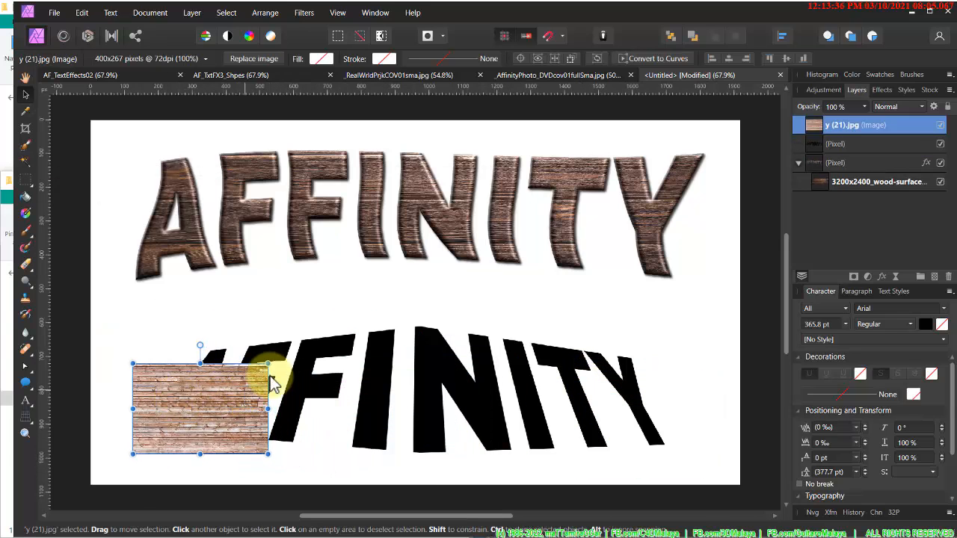
# - Stretch the y (21).jpg image to cover the whole lower word and clip it inside that word's (Pixel) layer
pyautogui.moveTo(388, 344); pyautogui.dragTo(680, 362)
pyautogui.moveTo(601, 360)
pyautogui.mouseDown()
pyautogui.moveTo(611, 372)
pyautogui.moveTo(609, 362)
pyautogui.mouseUp()
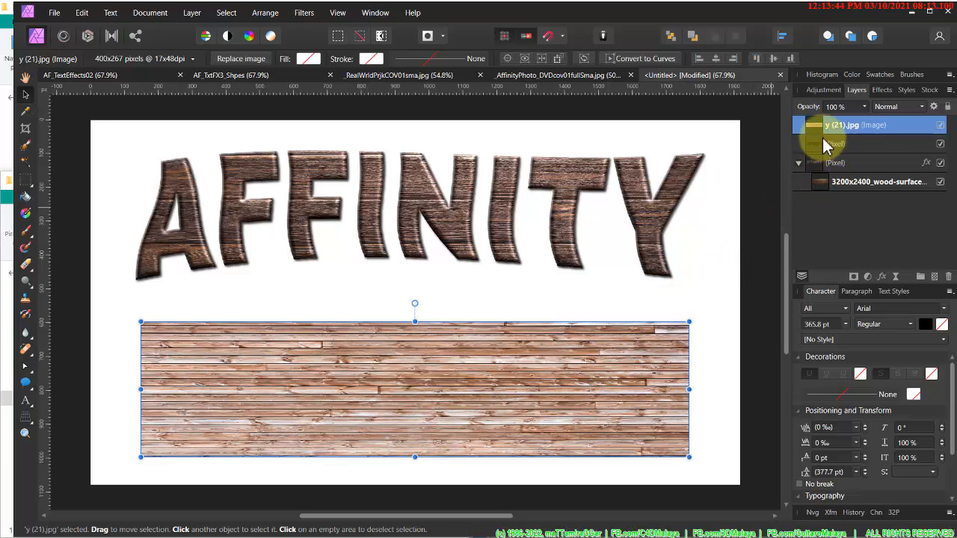
pyautogui.moveTo(818, 125); pyautogui.dragTo(841, 147)
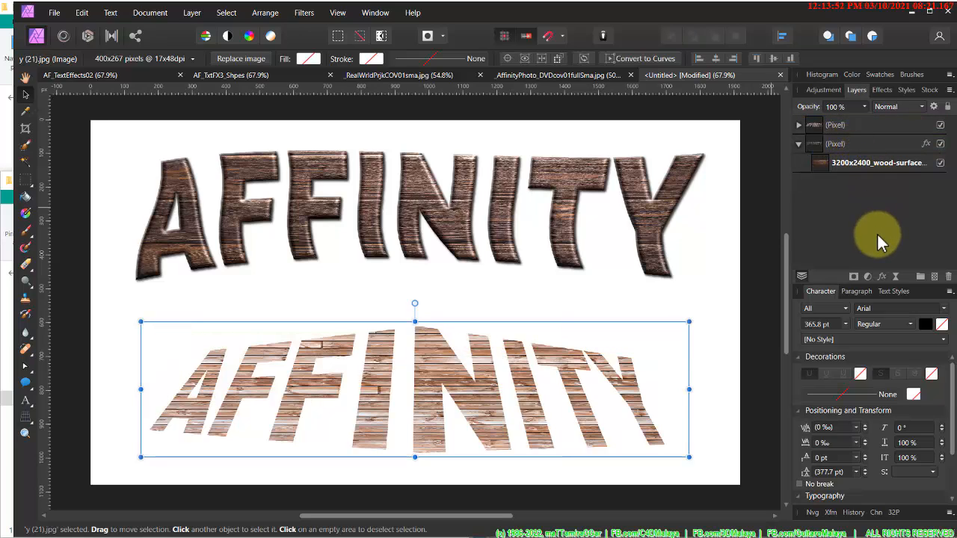
# - Enable the 3D layer effect on the y (21).jpg image with a radius of about 18.4 px
pyautogui.click(883, 278)
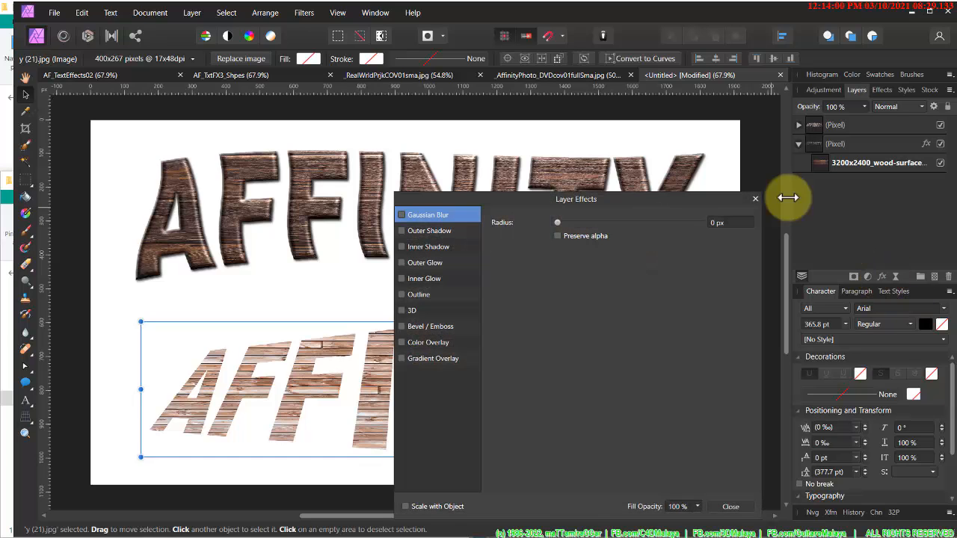
pyautogui.moveTo(520, 207); pyautogui.dragTo(600, 171)
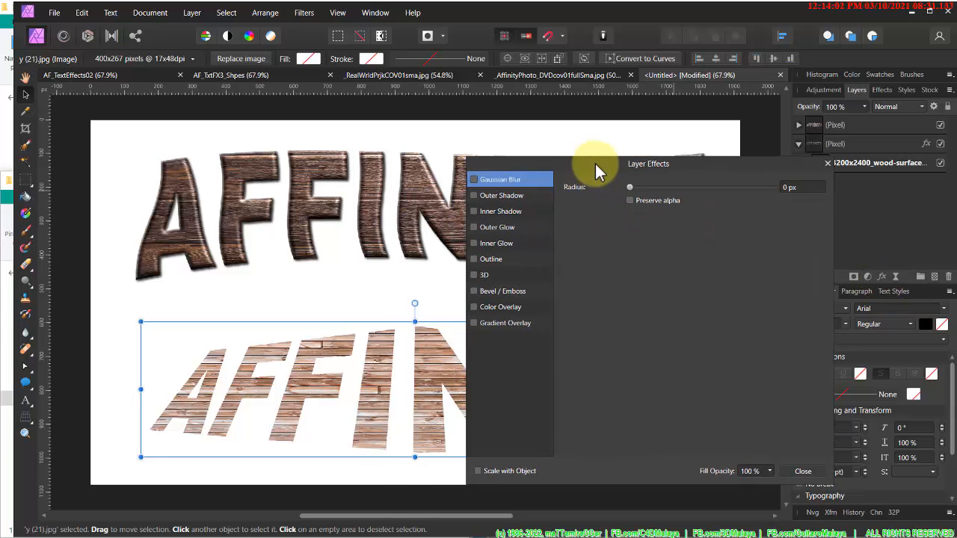
pyautogui.click(482, 276)
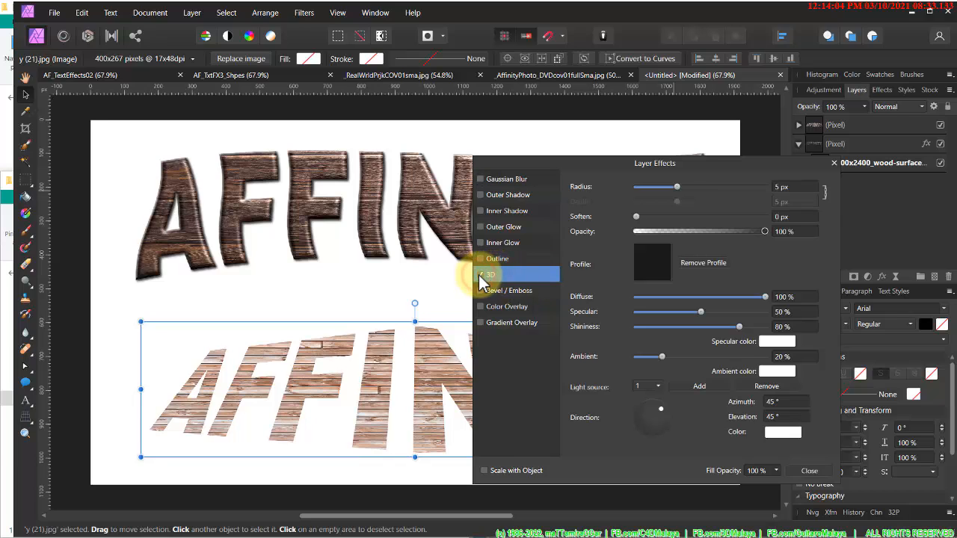
pyautogui.click(481, 275)
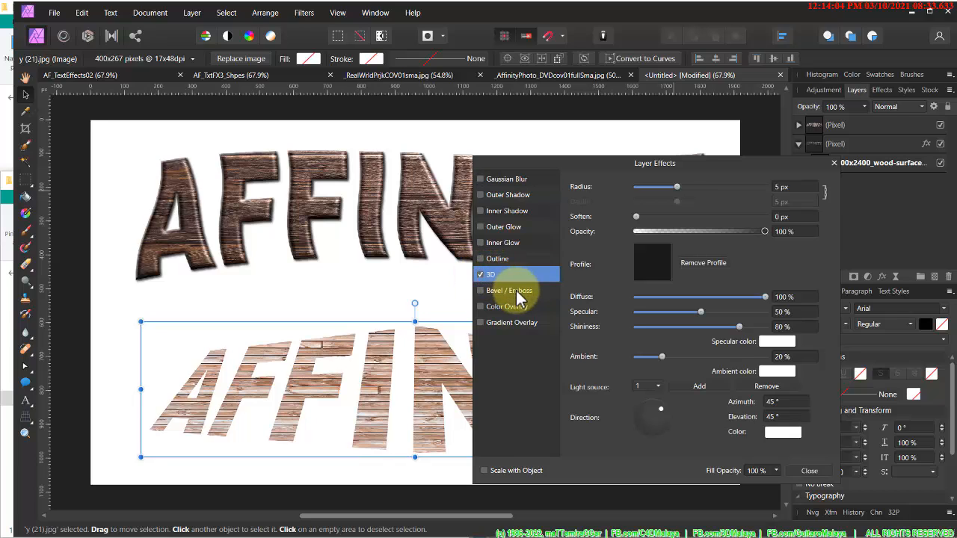
pyautogui.click(703, 187)
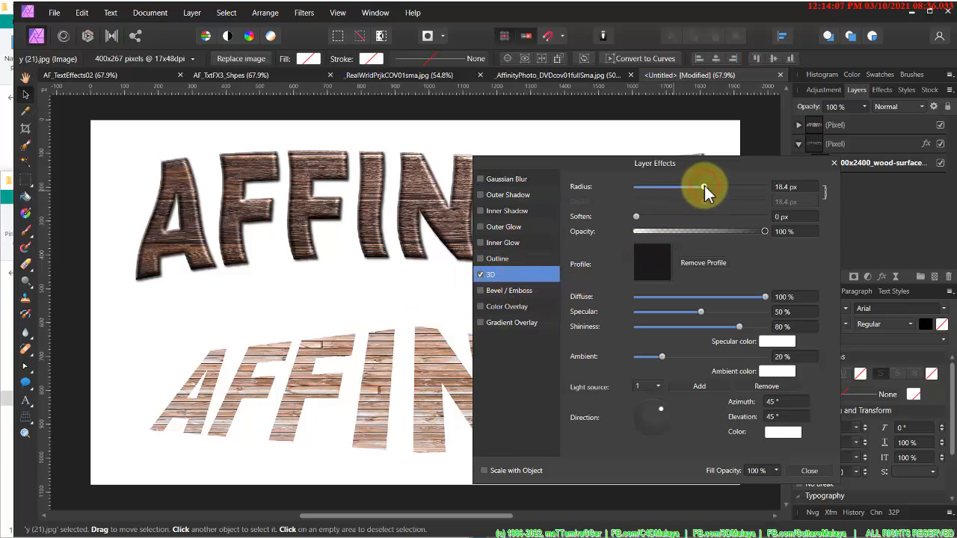
# - Enable a Pillow-type Bevel / Emboss effect on the y (21).jpg image and increase its radius
pyautogui.click(480, 291)
pyautogui.click(516, 291)
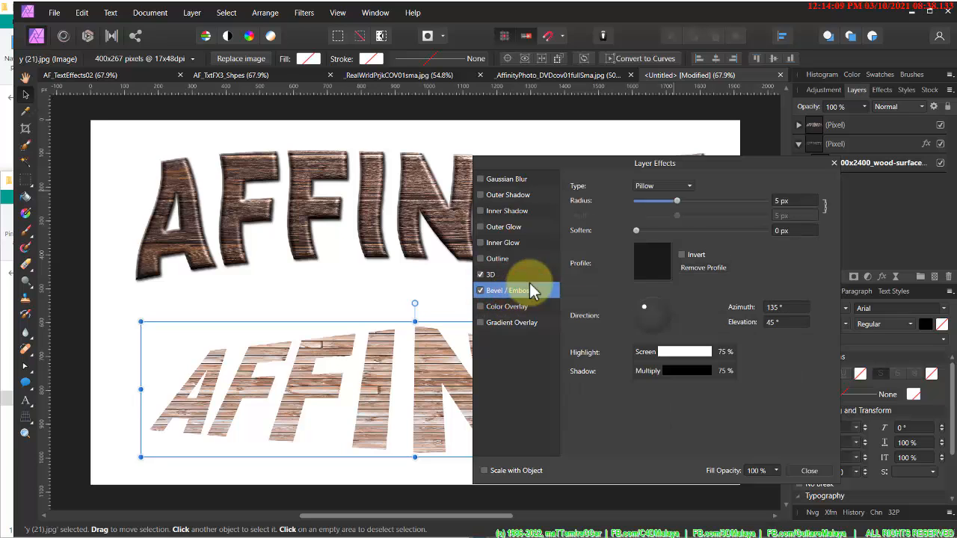
pyautogui.click(699, 200)
# - Add an outer shadow to the y (21).jpg image with radius and offset of about 8.2 px and intensity of about 38 %
pyautogui.click(520, 195)
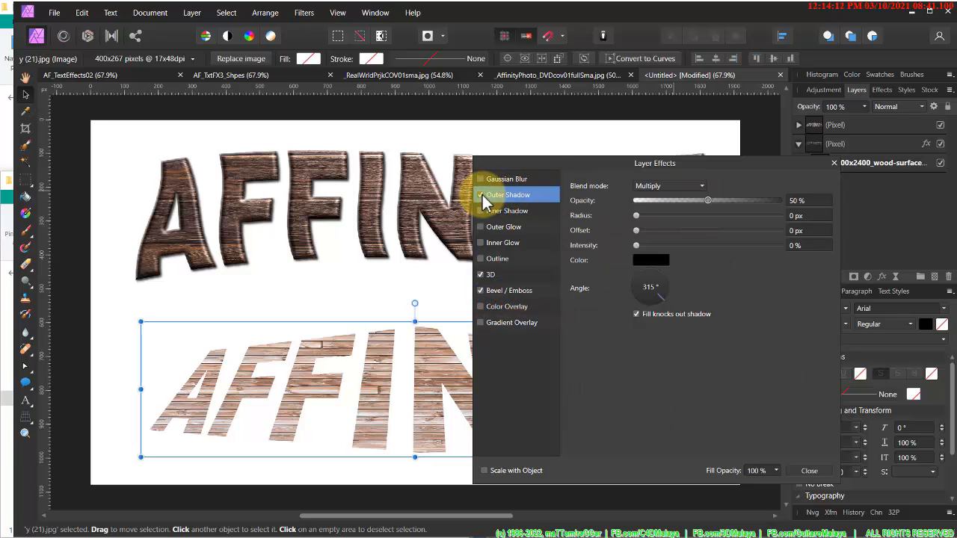
pyautogui.click(692, 215)
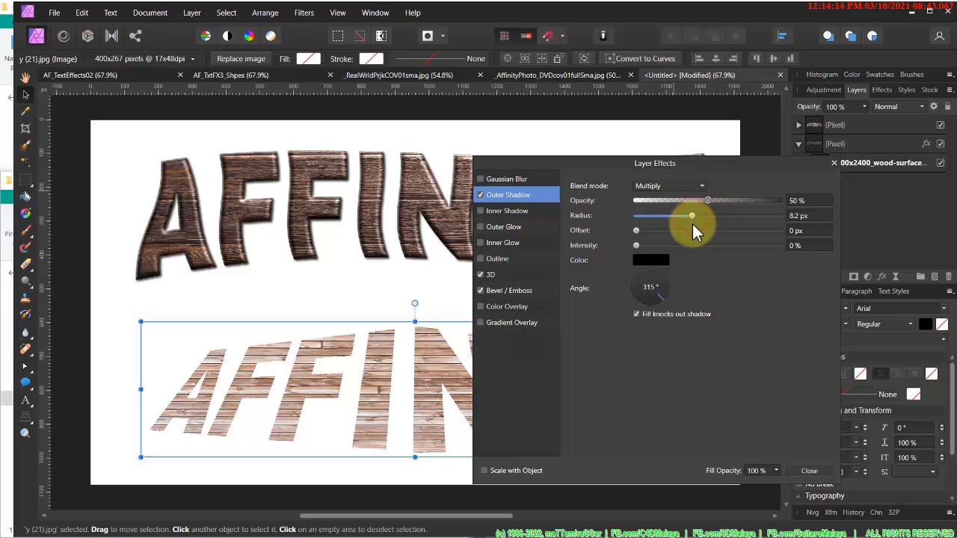
pyautogui.click(692, 230)
pyautogui.click(692, 245)
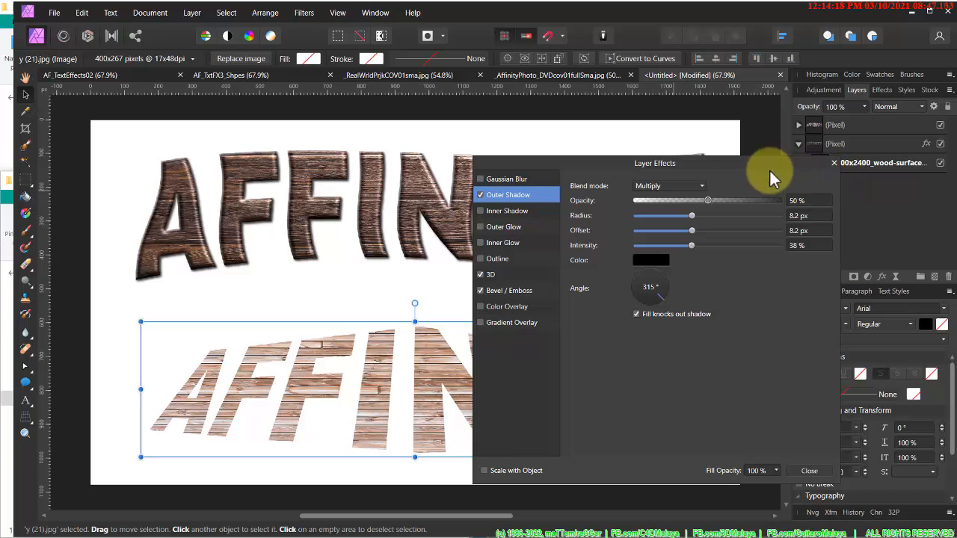
# - Enable the 3D effect on the lower word's (Pixel) layer and increase its radius
pyautogui.moveTo(761, 164); pyautogui.dragTo(649, 183)
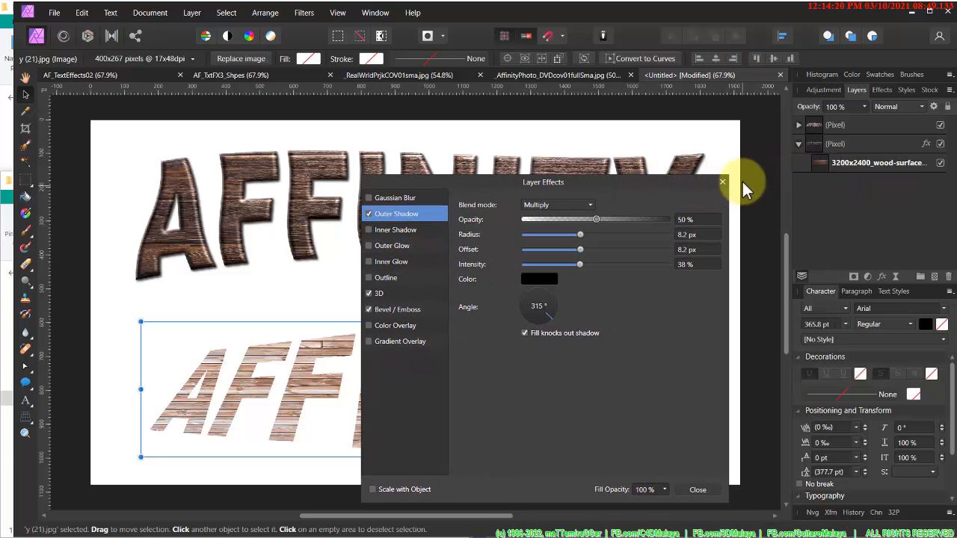
pyautogui.click(858, 125)
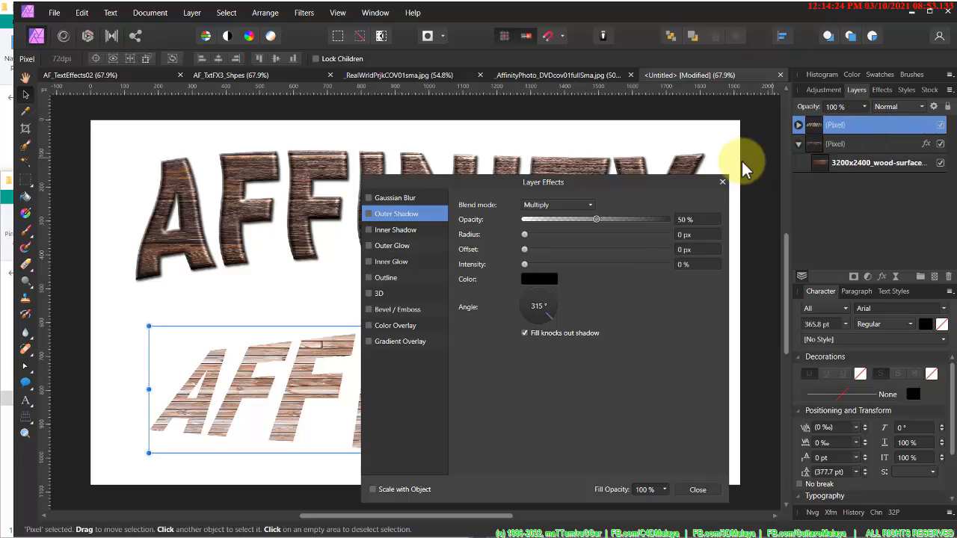
pyautogui.click(376, 294)
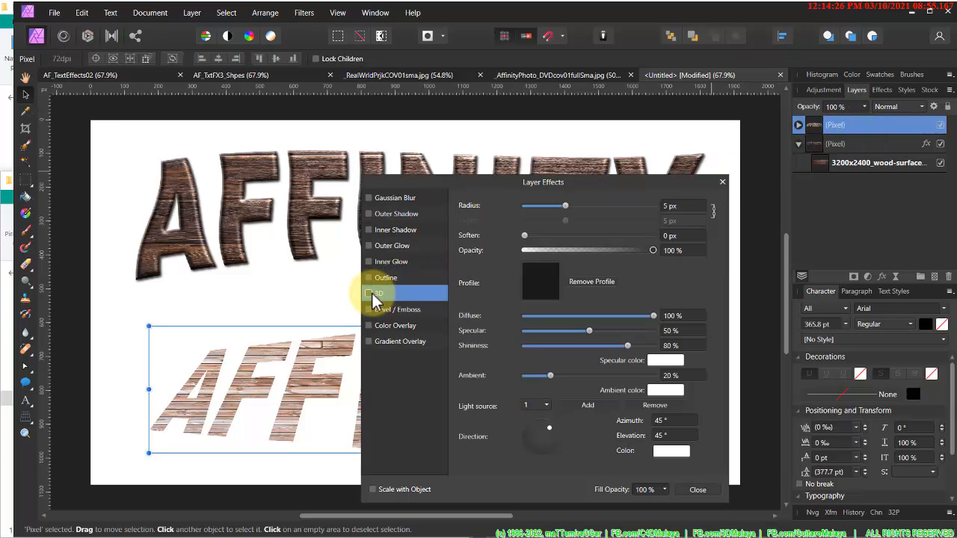
pyautogui.moveTo(477, 188); pyautogui.dragTo(543, 159)
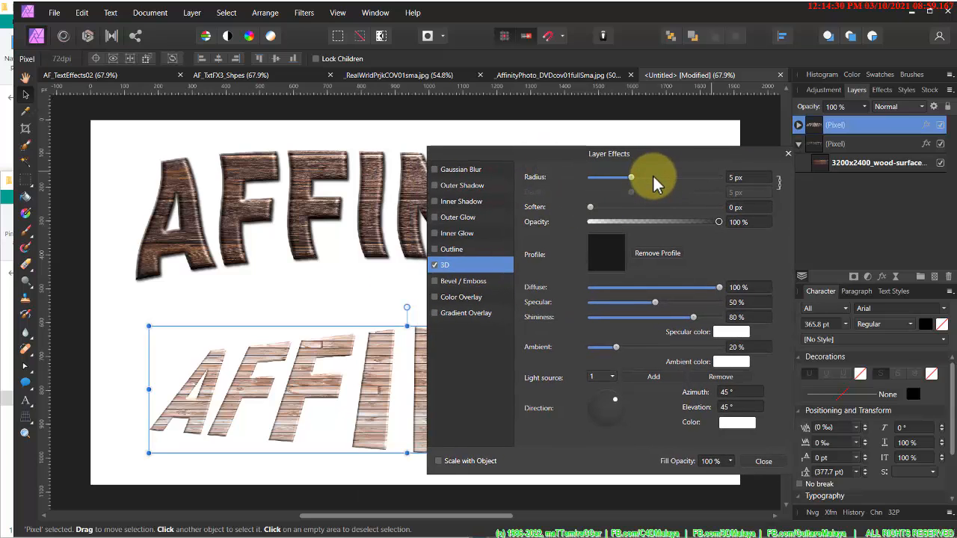
# - Enable Bevel / Emboss on the lower word's (Pixel) layer with type Emboss and a radius of about 17.4 px
pyautogui.click(452, 282)
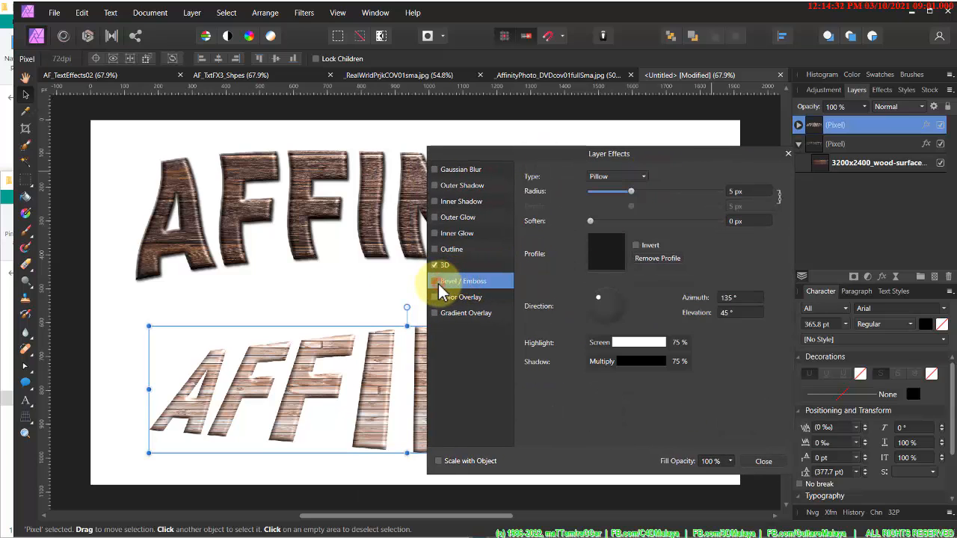
pyautogui.click(435, 281)
pyautogui.click(656, 190)
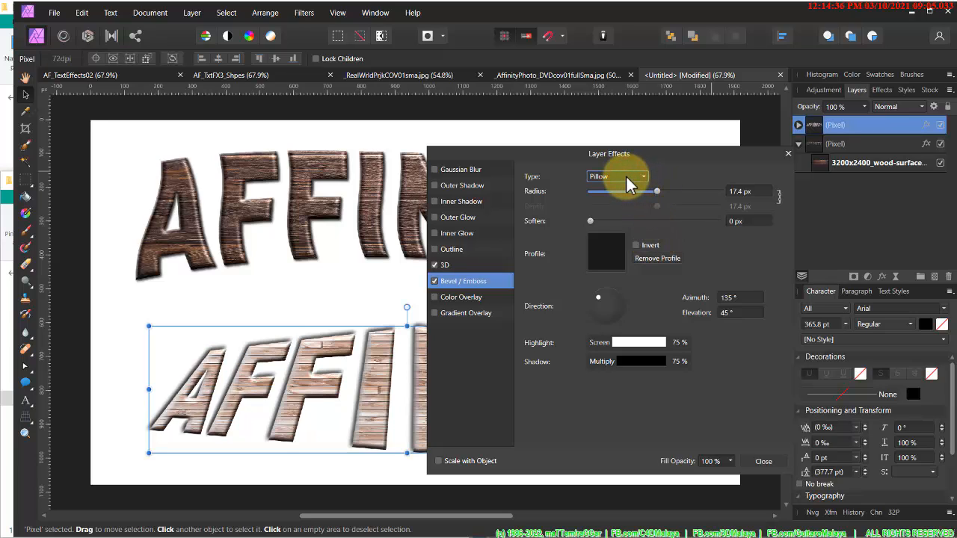
pyautogui.click(625, 176)
pyautogui.click(602, 219)
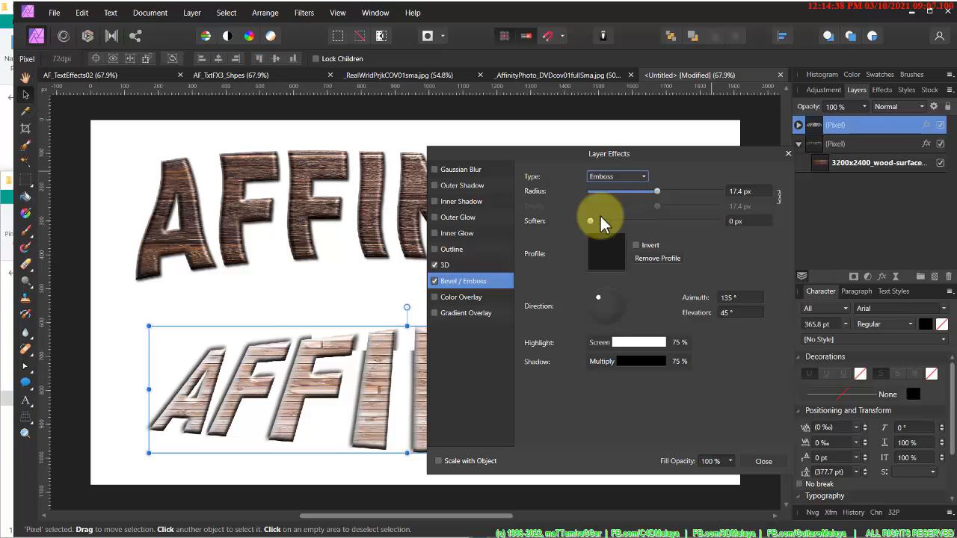
# - Add an outer shadow to the lower word's layer with radius about 7.3 px, offset about 7.4 px and intensity about 37 %
pyautogui.click(461, 187)
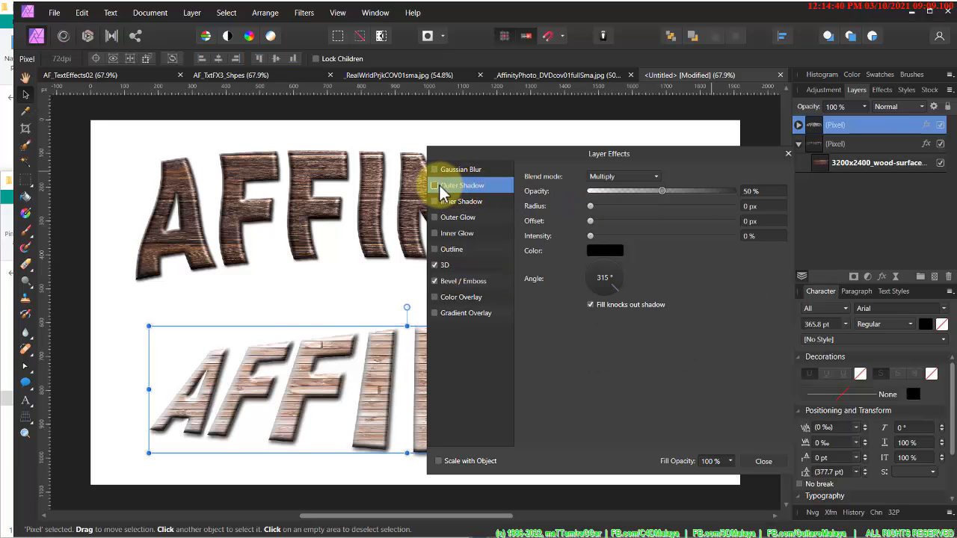
pyautogui.click(435, 186)
pyautogui.click(644, 206)
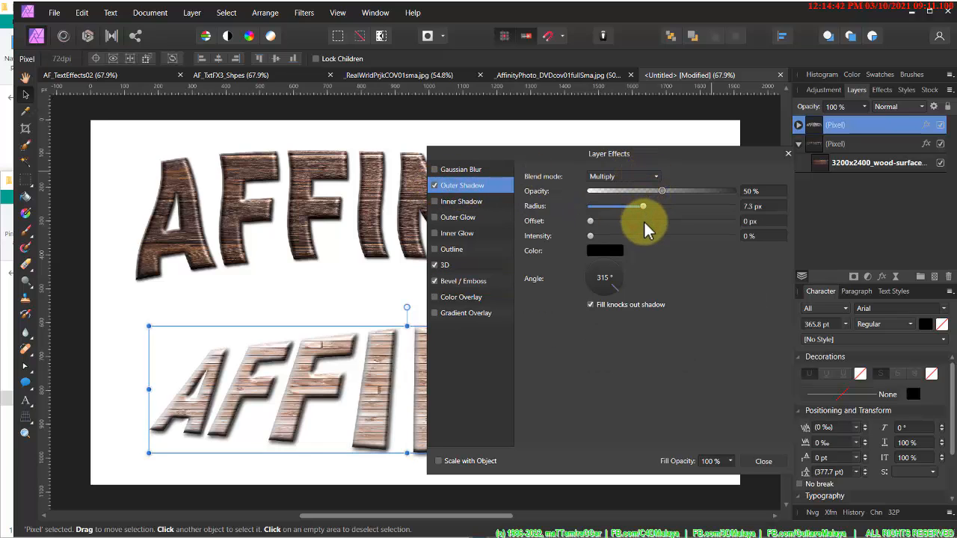
pyautogui.click(644, 220)
pyautogui.click(643, 234)
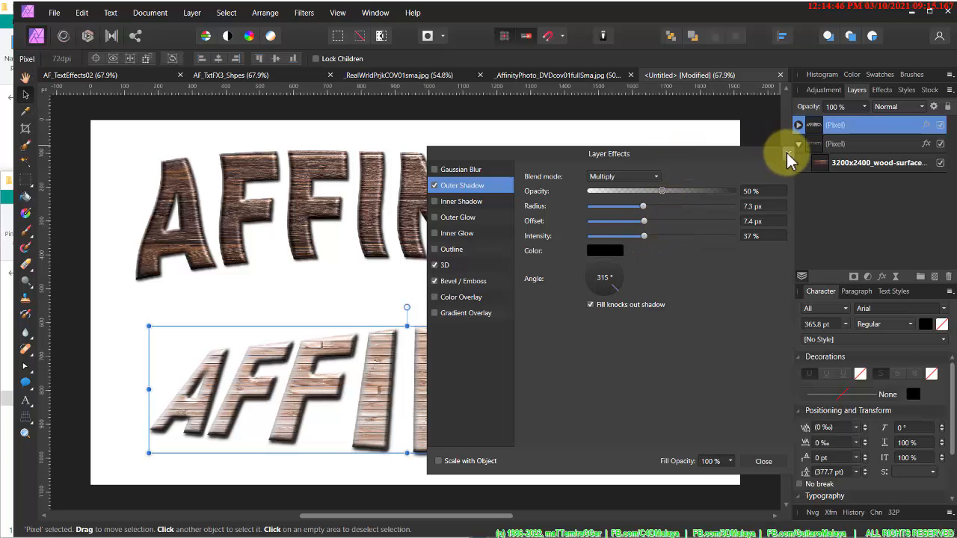
# - Give the lower word's layer an outside outline with a linear gradient fill and a radius of about 17.1 px
pyautogui.moveTo(711, 156); pyautogui.dragTo(785, 158)
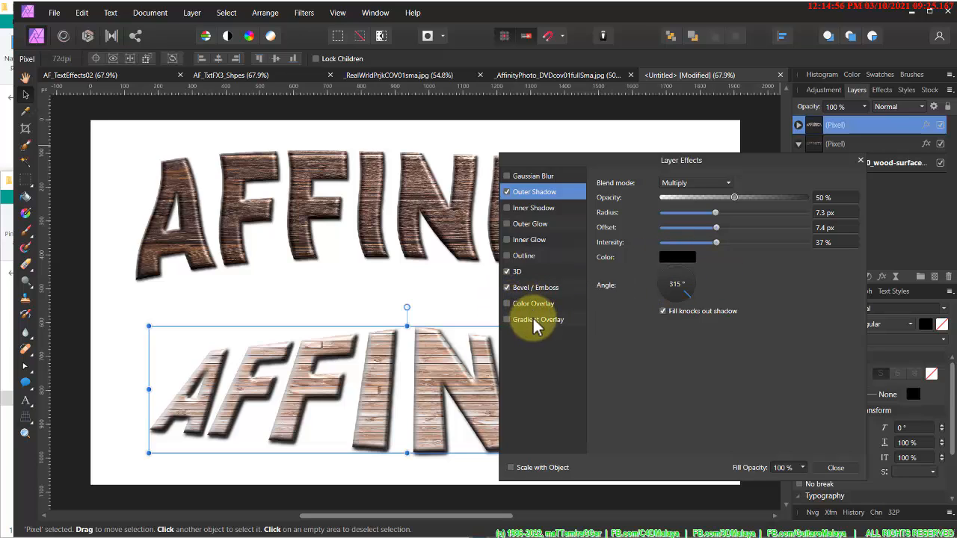
pyautogui.click(523, 256)
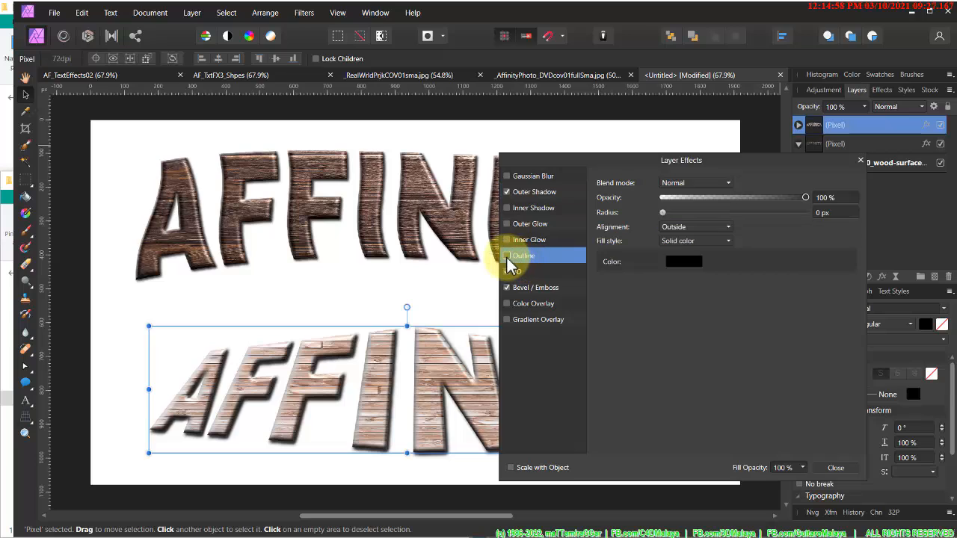
pyautogui.click(684, 241)
pyautogui.click(692, 281)
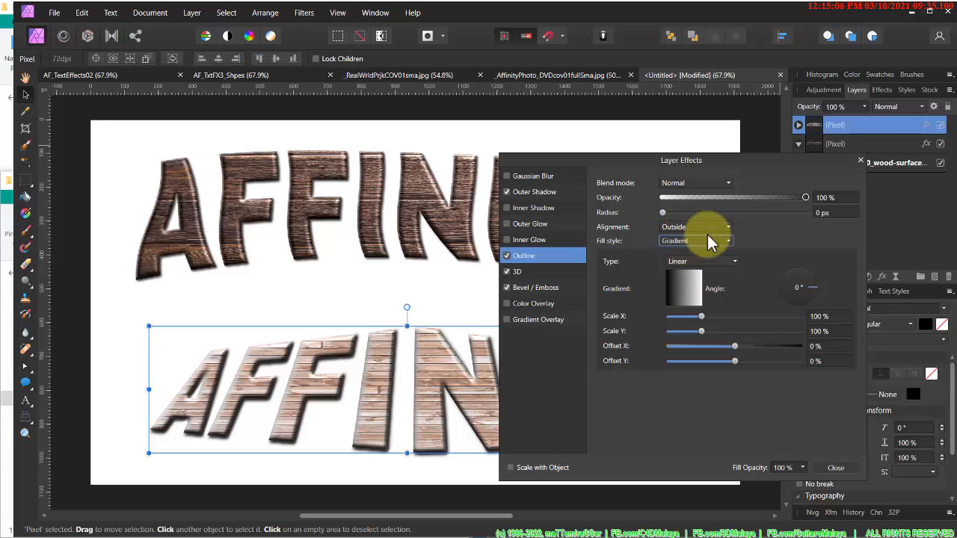
pyautogui.moveTo(701, 210); pyautogui.dragTo(736, 212)
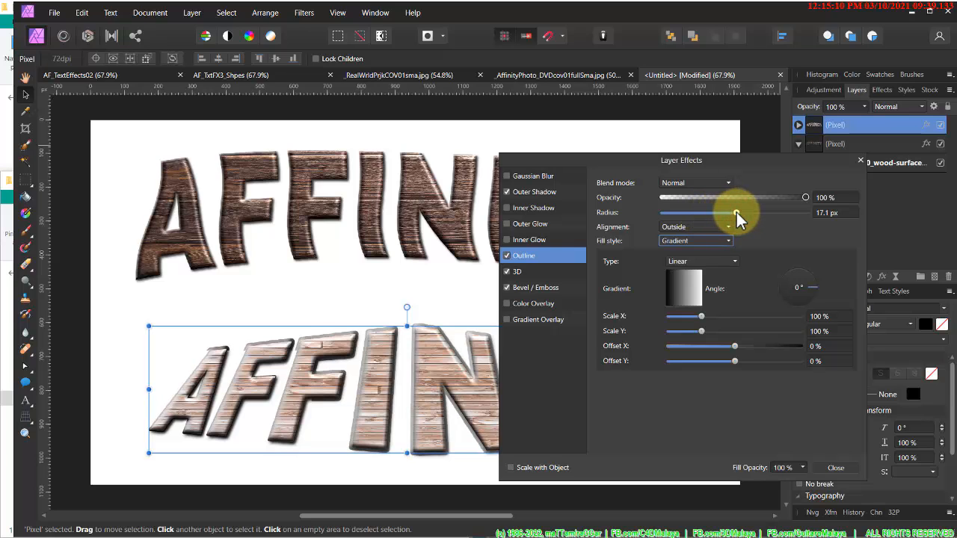
pyautogui.click(835, 469)
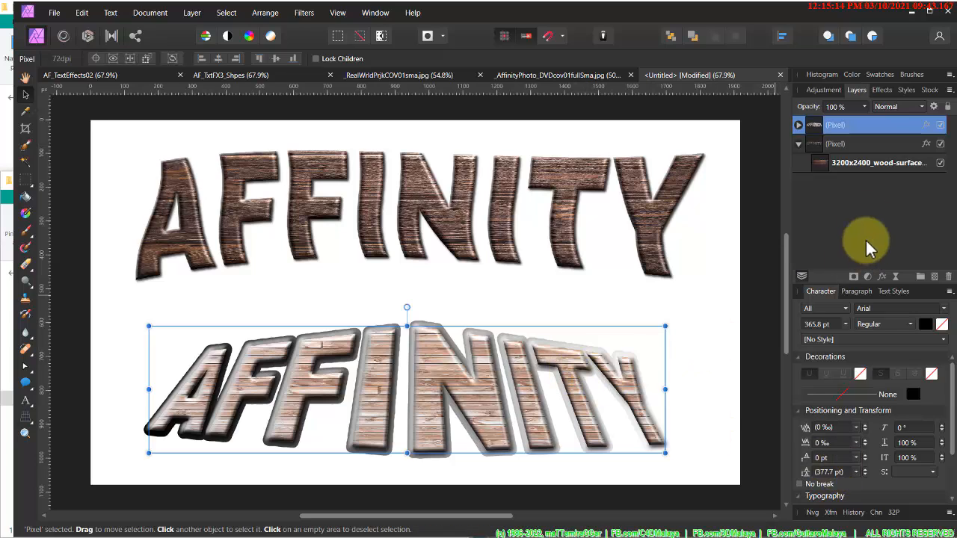
# - Add a live Halftone filter to the lower word's layer with Monochrome screen, cell size of about 11.8 and contrast 85
pyautogui.click(899, 281)
pyautogui.scroll(-3, 883, 193)
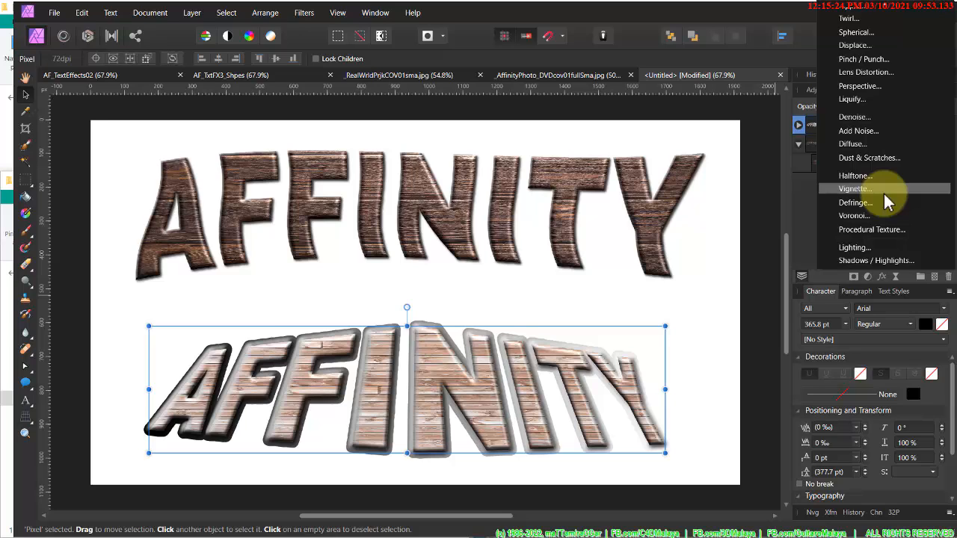
pyautogui.click(869, 177)
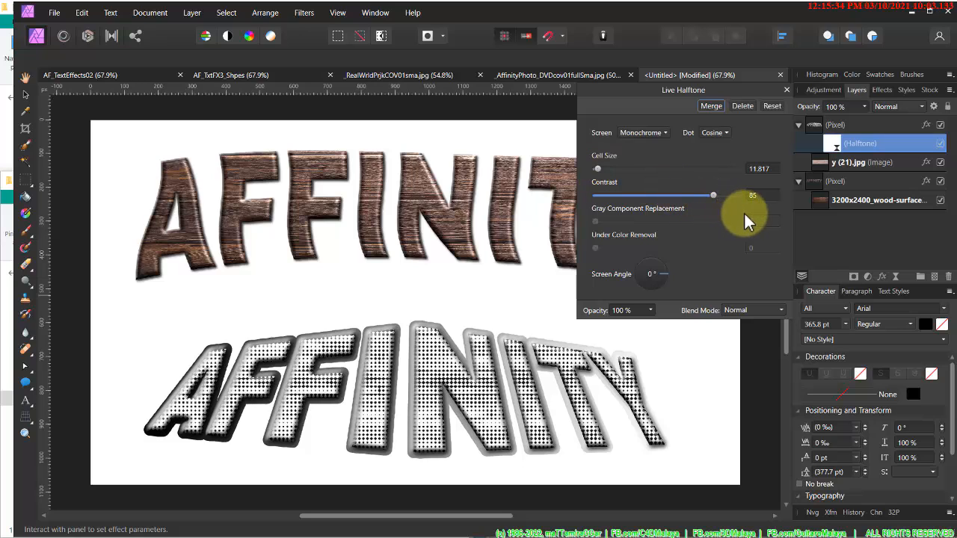
pyautogui.click(788, 91)
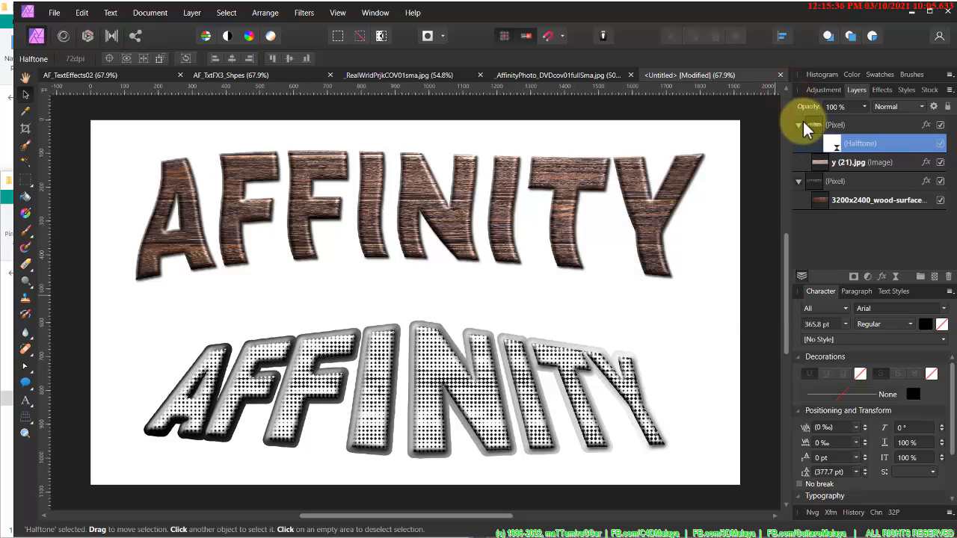
# - Set the blend mode of the Halftone filter layer to Color Burn
pyautogui.click(892, 107)
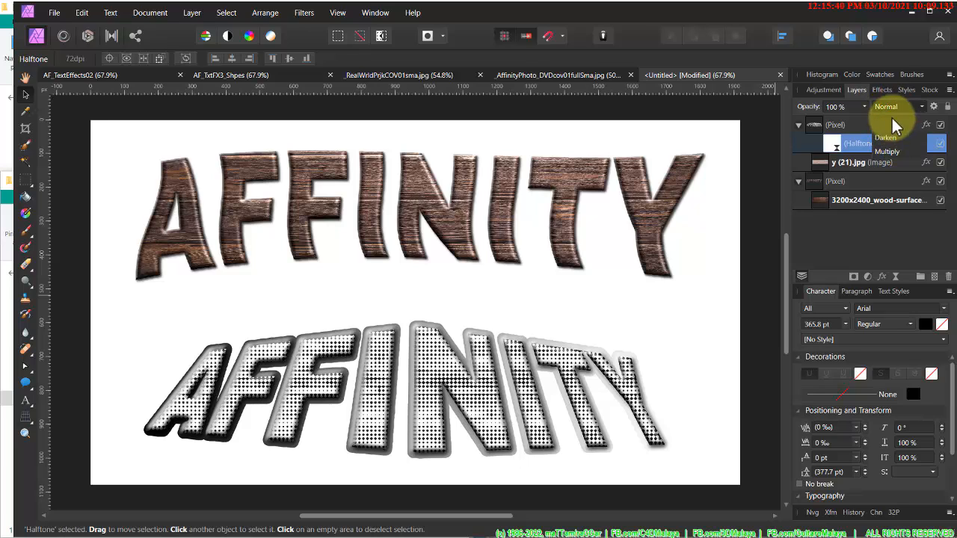
pyautogui.click(890, 118)
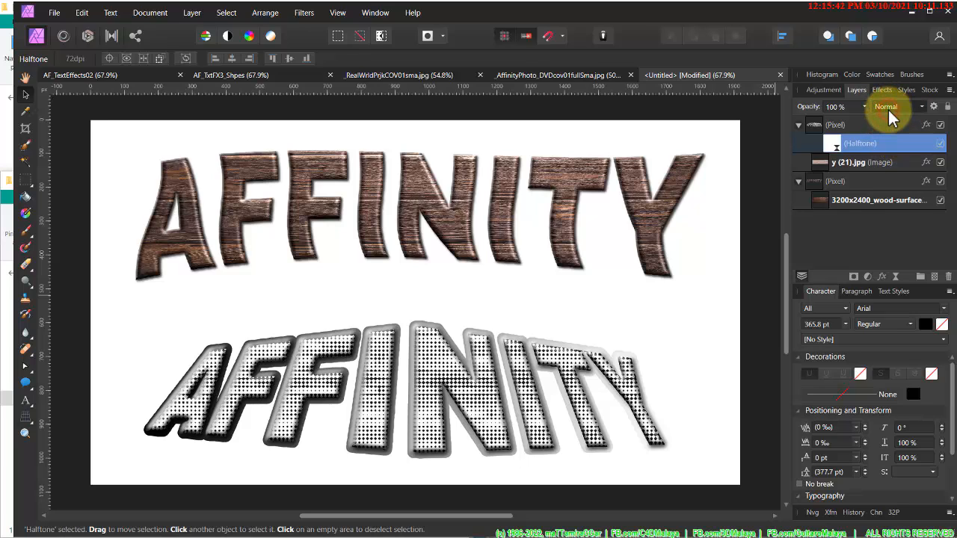
pyautogui.click(889, 111)
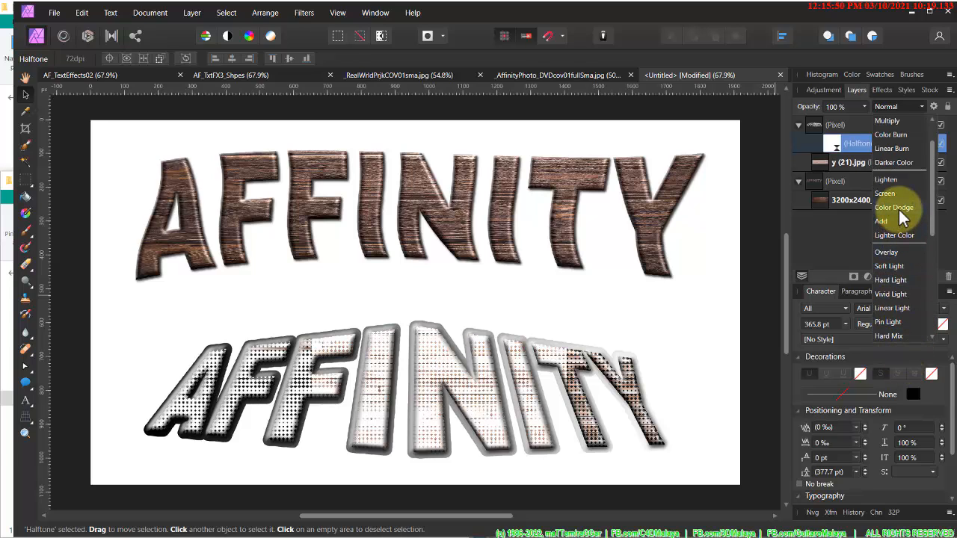
pyautogui.click(897, 136)
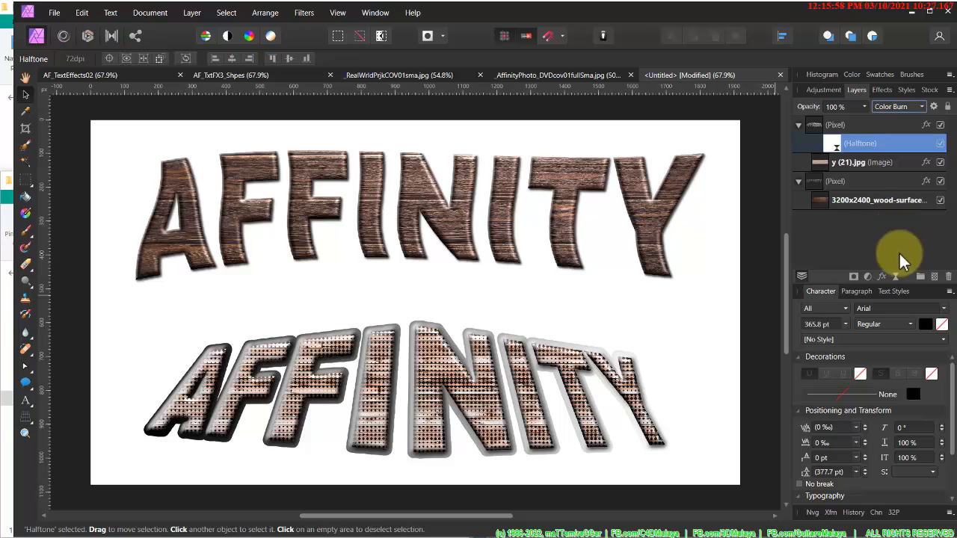
# - Add a live Voronoi filter over both words with a cell size of about 9.78 and a line width of about 0.96
pyautogui.click(900, 283)
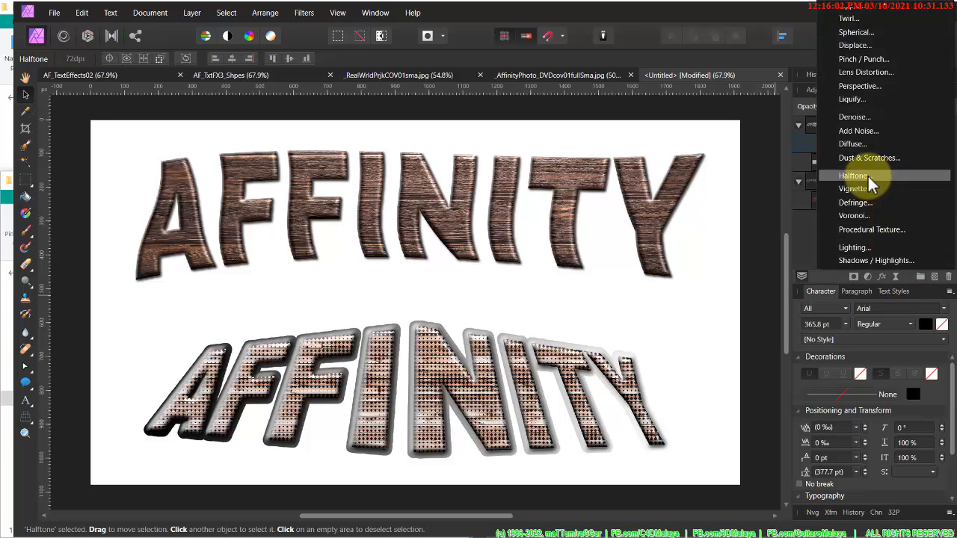
pyautogui.click(874, 217)
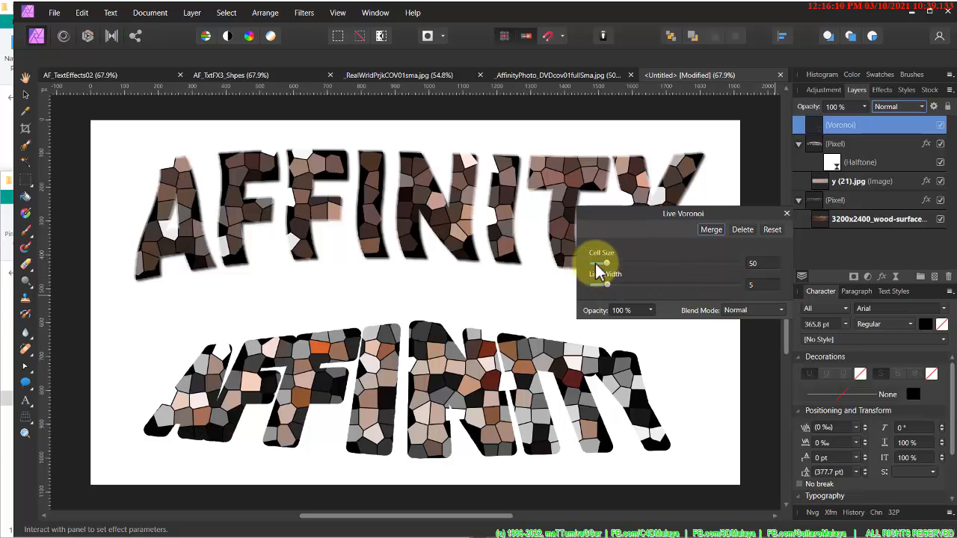
pyautogui.moveTo(604, 284); pyautogui.dragTo(598, 288)
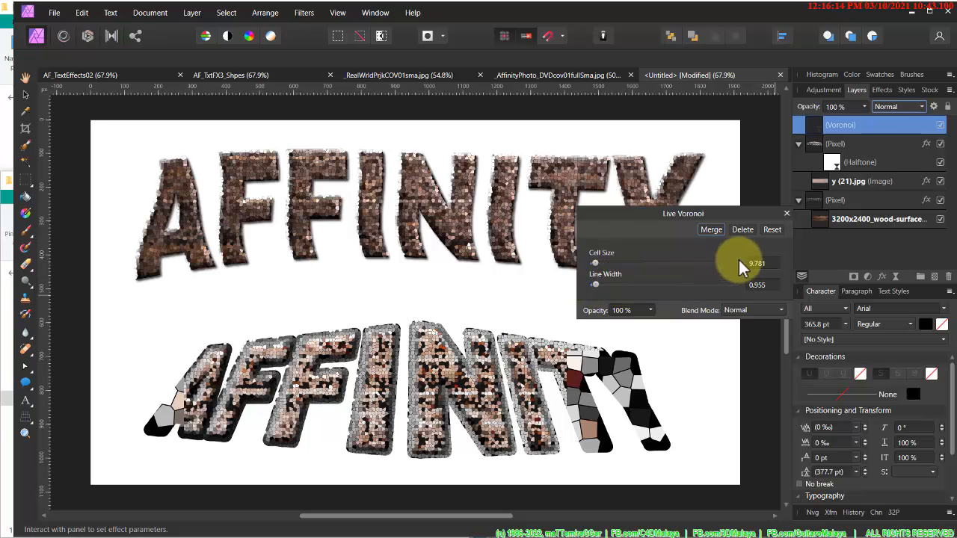
pyautogui.click(786, 215)
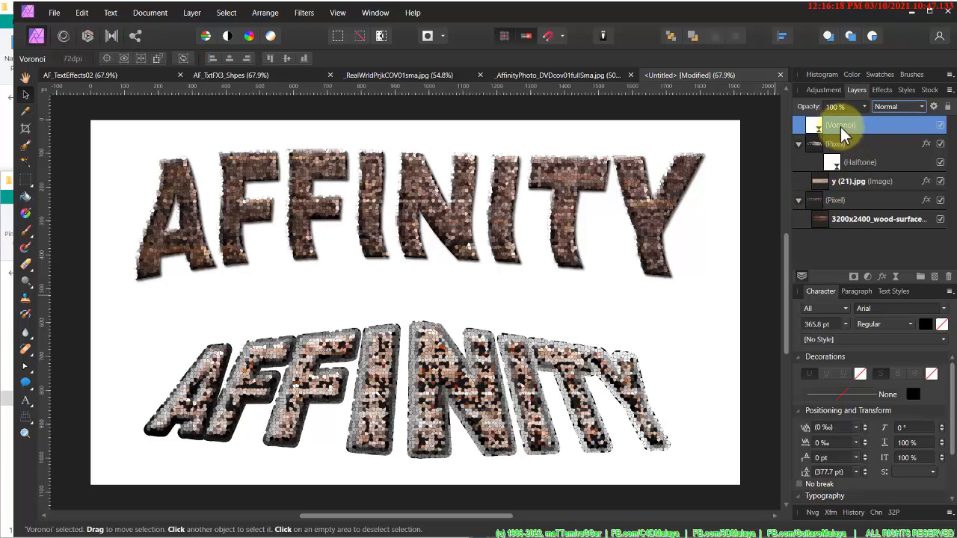
# - Nest the Voronoi filter inside the upper word's pixel layer and set its blend mode to Color Dodge
pyautogui.moveTo(843, 133); pyautogui.dragTo(839, 210)
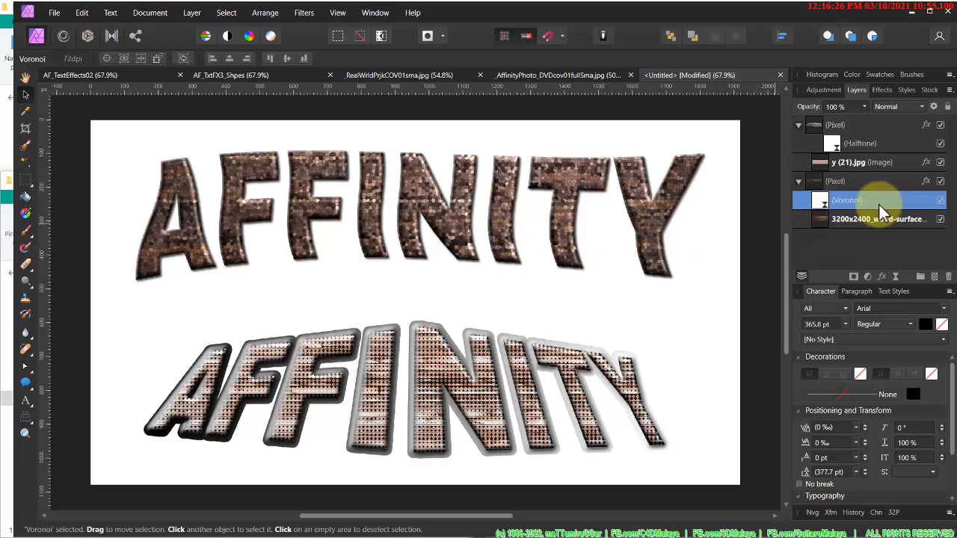
pyautogui.click(888, 107)
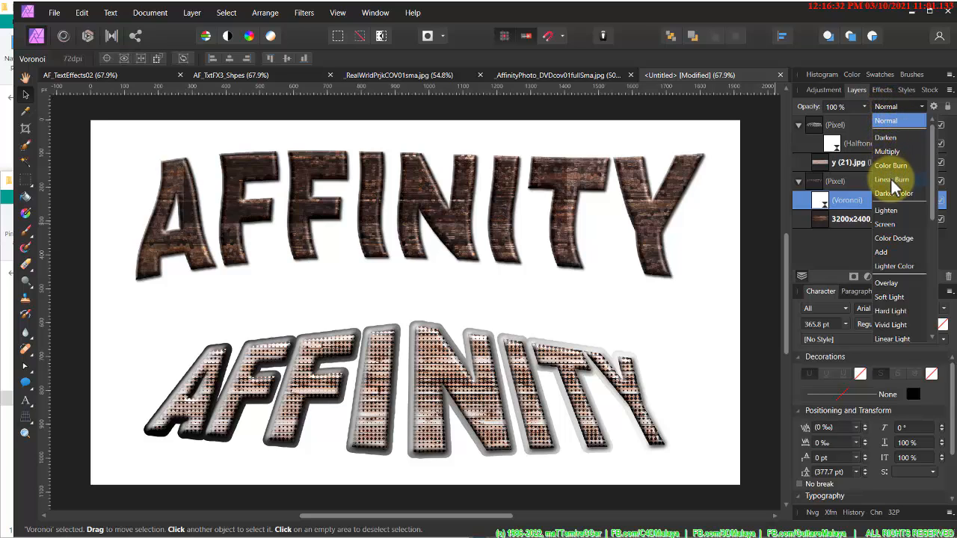
pyautogui.click(899, 246)
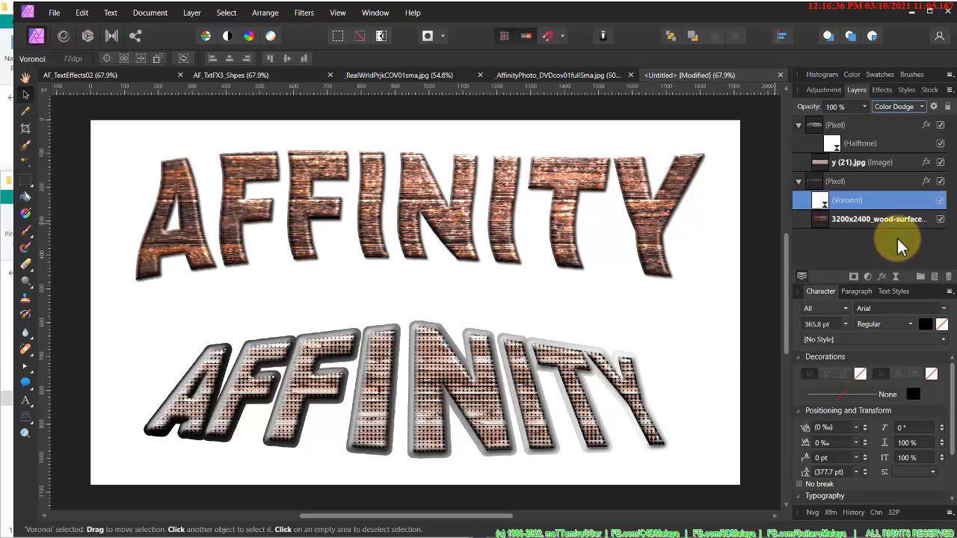
pyautogui.click(714, 344)
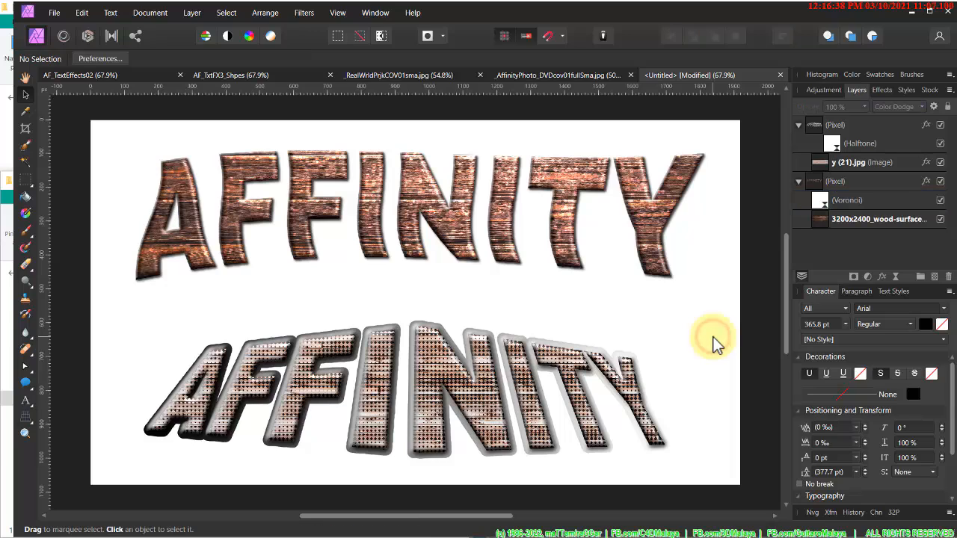
# - Draw a cog shape with equal width and height and place it between the first letters of the two words
pyautogui.click(27, 382)
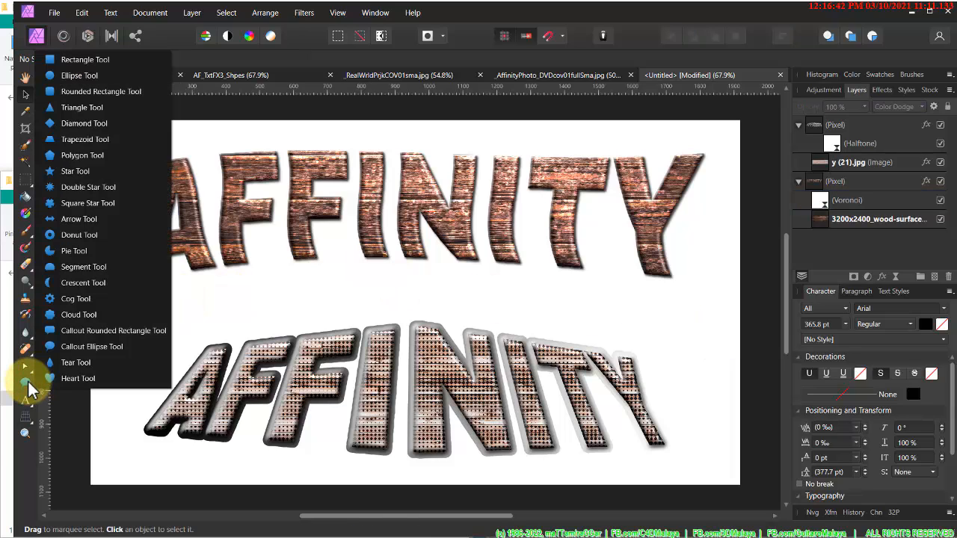
pyautogui.click(89, 302)
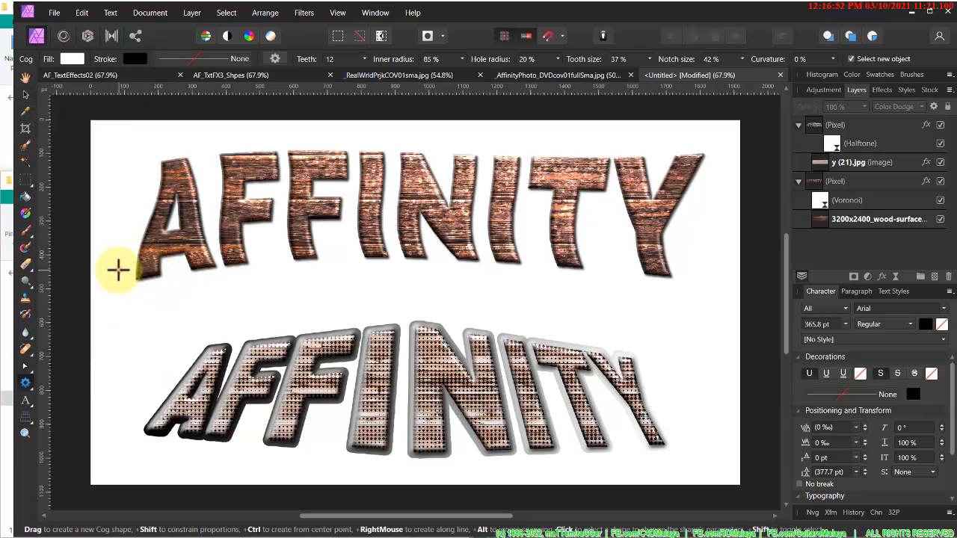
pyautogui.moveTo(119, 271); pyautogui.dragTo(265, 388)
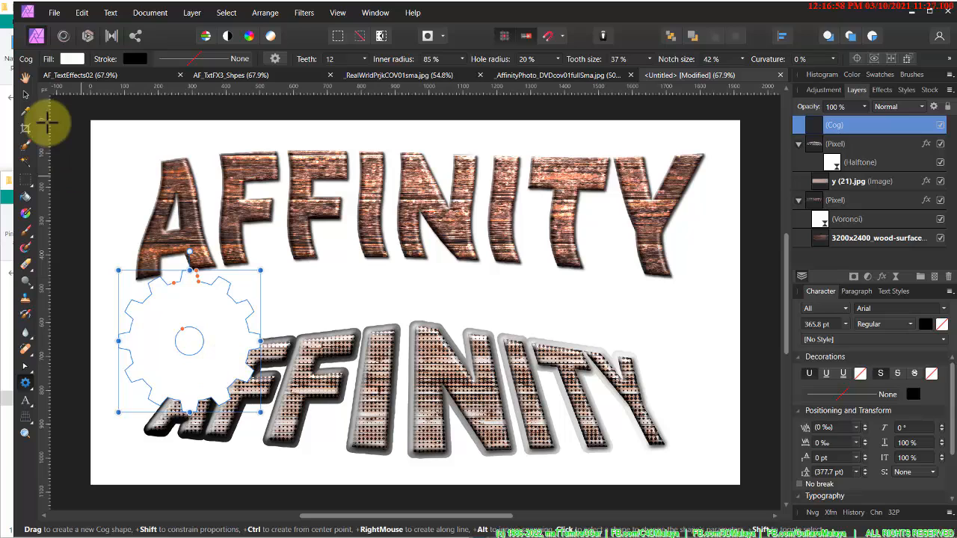
pyautogui.click(25, 96)
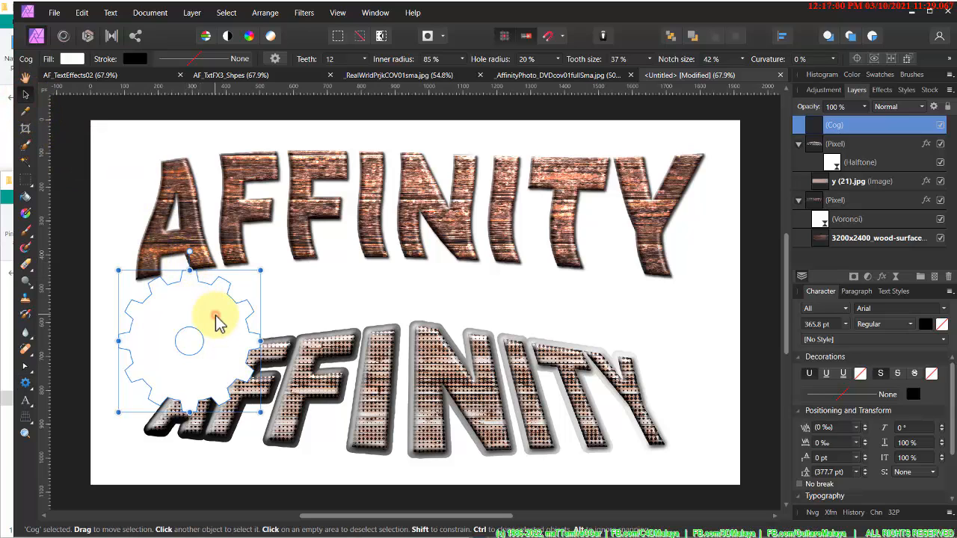
pyautogui.moveTo(214, 321); pyautogui.dragTo(208, 279)
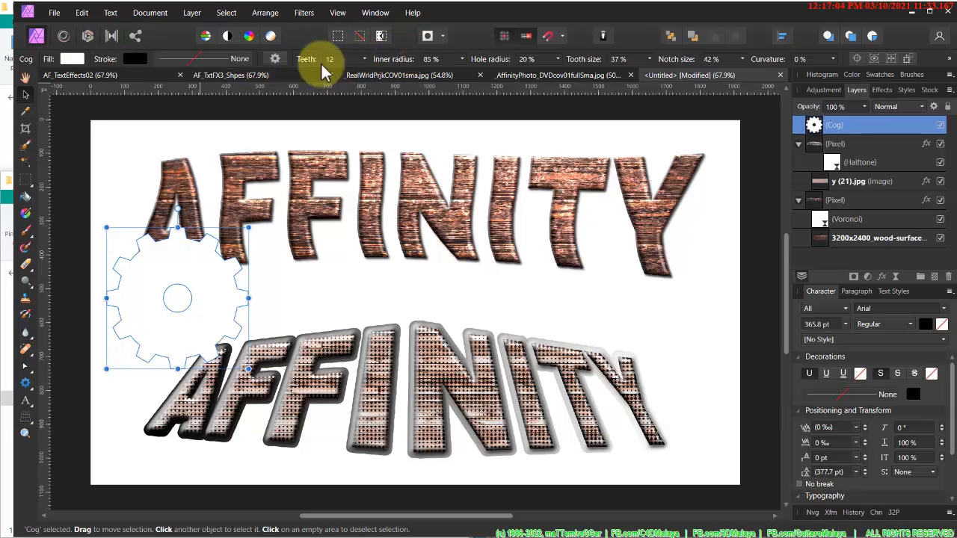
# - Give the cog a pink fill (RGB 255, 46, 148) and a blue stroke (RGB 0, 98, 226) about 25.9 pt wide
pyautogui.click(73, 60)
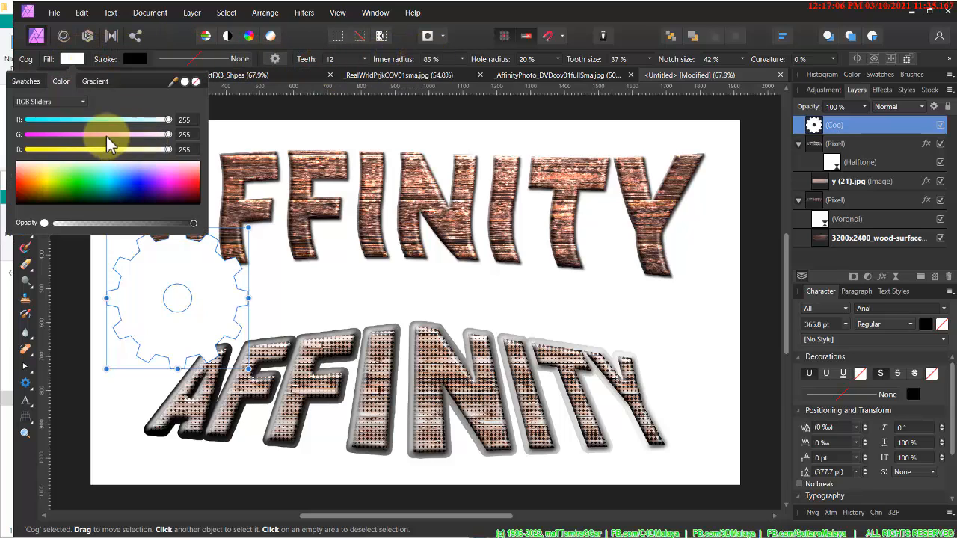
pyautogui.click(187, 187)
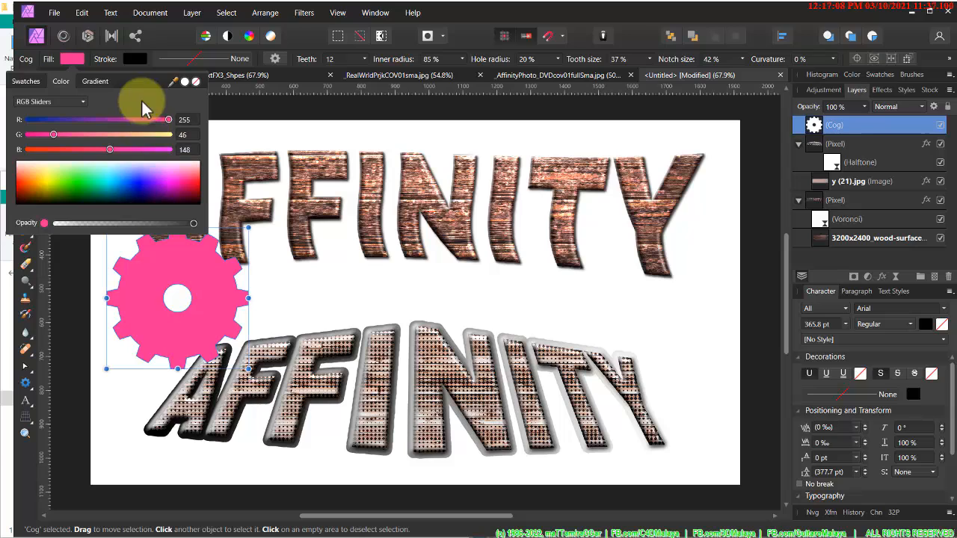
pyautogui.click(138, 59)
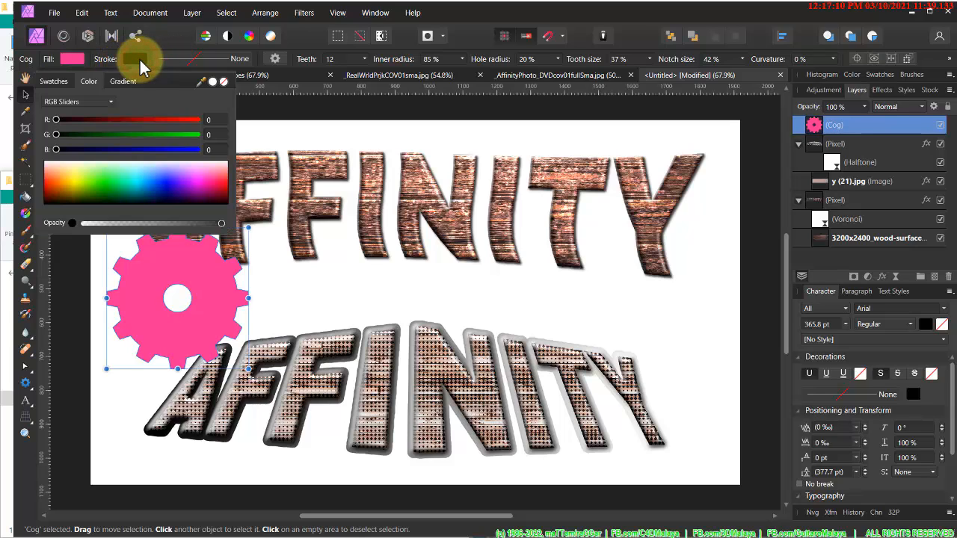
pyautogui.click(169, 174)
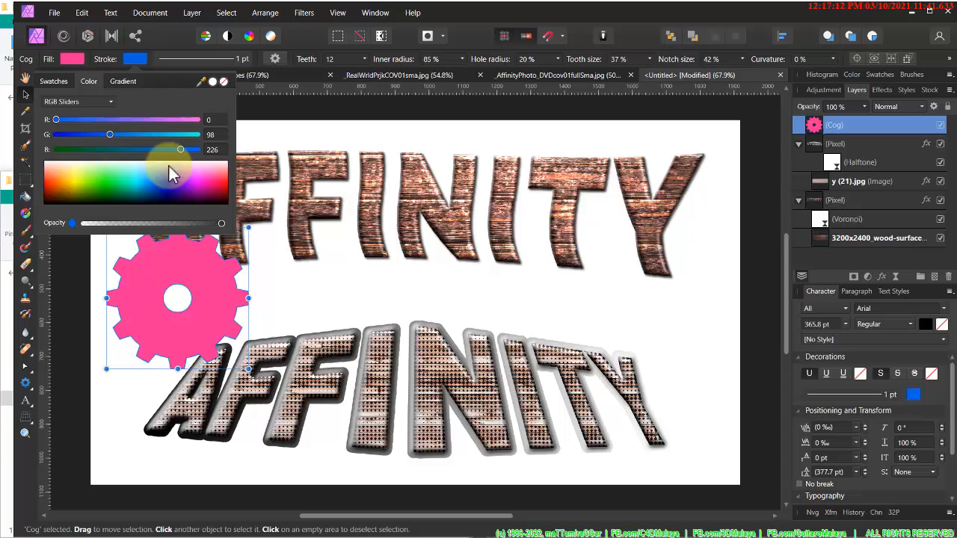
pyautogui.click(198, 60)
pyautogui.moveTo(189, 102); pyautogui.dragTo(200, 102)
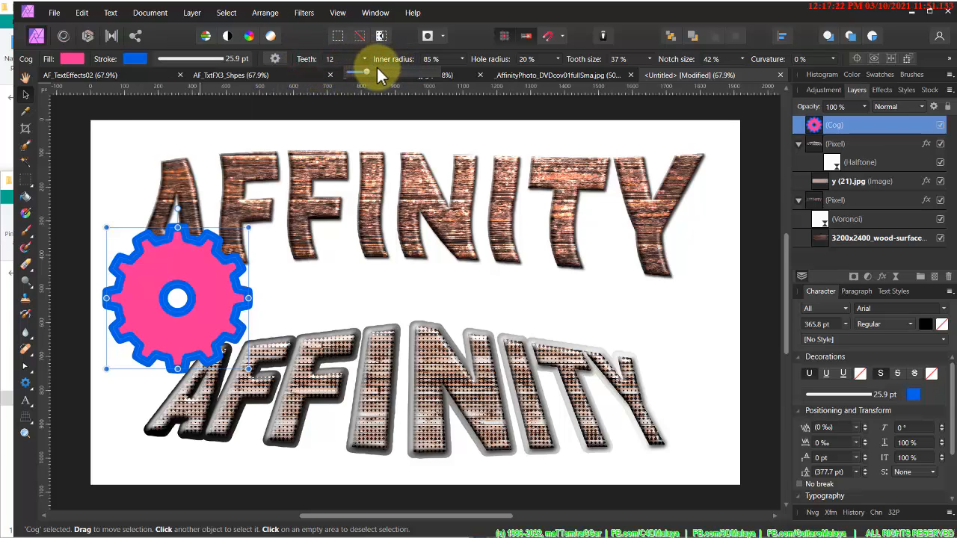
# - Set the cog to 9 teeth, inner radius 83%, hole radius 41%, tooth size 46% and notch size 8%, and shift it slightly to the right
pyautogui.moveTo(376, 67); pyautogui.dragTo(361, 73)
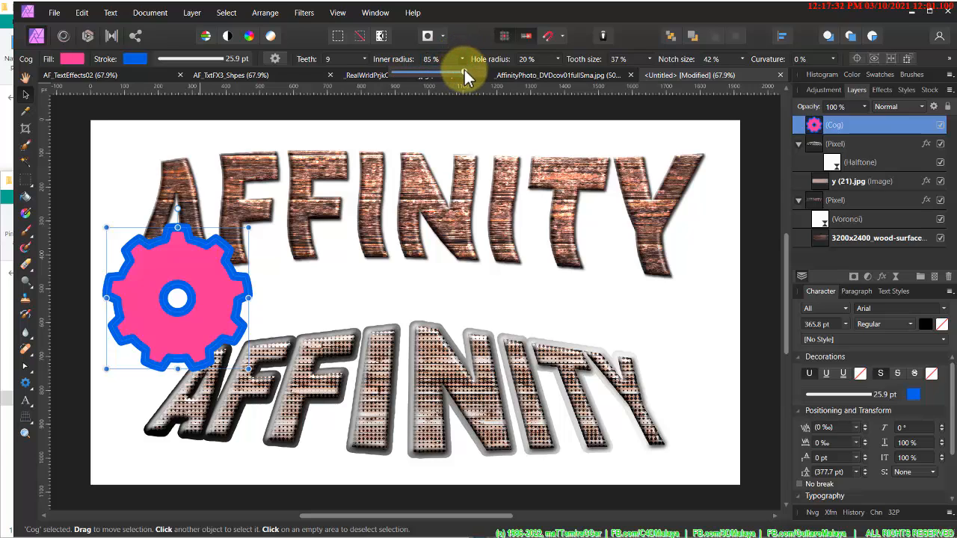
pyautogui.moveTo(453, 69)
pyautogui.mouseDown()
pyautogui.moveTo(434, 73)
pyautogui.moveTo(463, 72)
pyautogui.mouseUp()
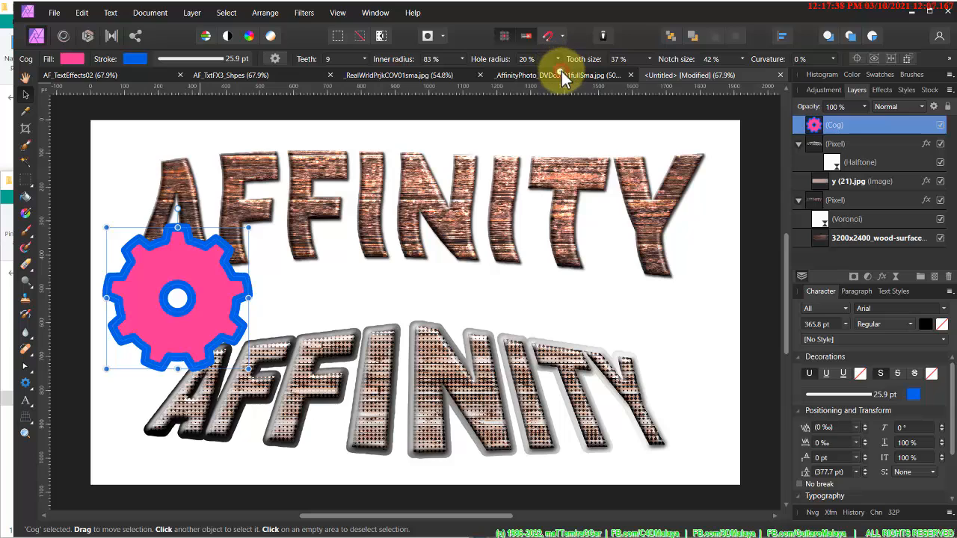
pyautogui.moveTo(561, 73); pyautogui.dragTo(581, 68)
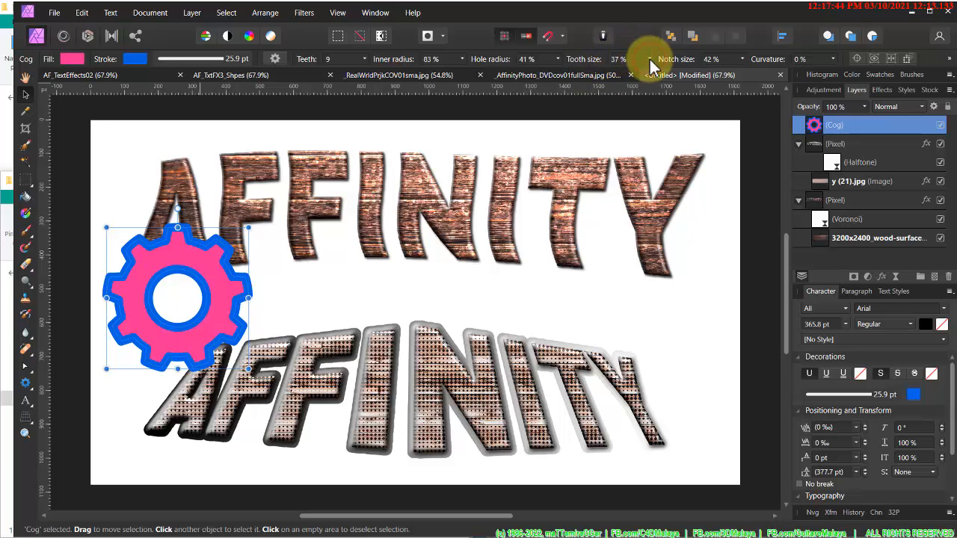
pyautogui.moveTo(652, 72)
pyautogui.mouseDown()
pyautogui.moveTo(633, 74)
pyautogui.moveTo(670, 72)
pyautogui.moveTo(657, 74)
pyautogui.mouseUp()
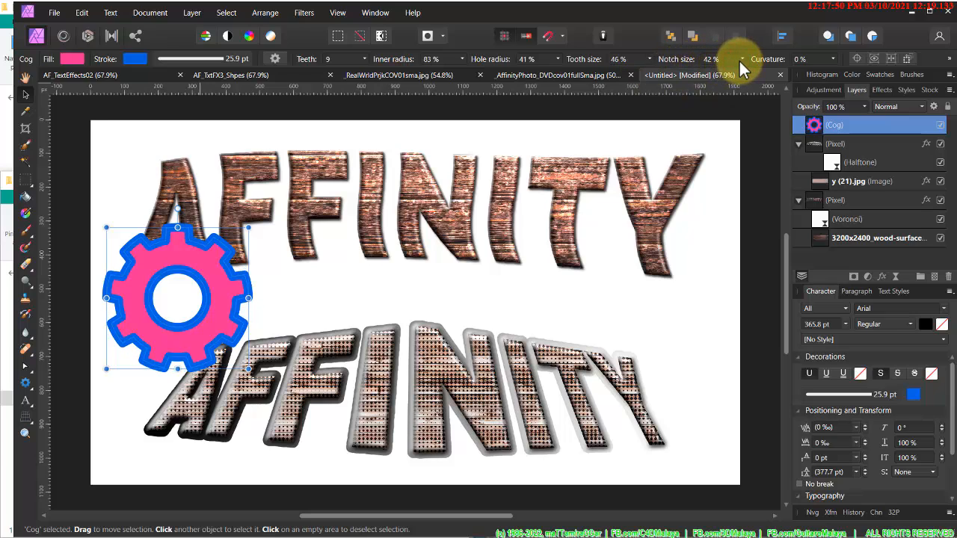
pyautogui.moveTo(744, 72); pyautogui.dragTo(724, 72)
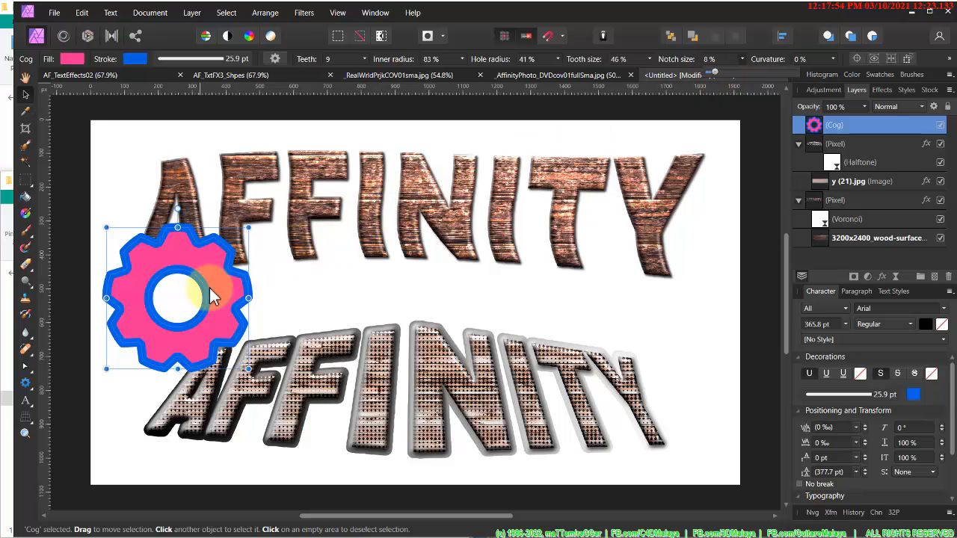
pyautogui.moveTo(211, 289); pyautogui.dragTo(246, 279)
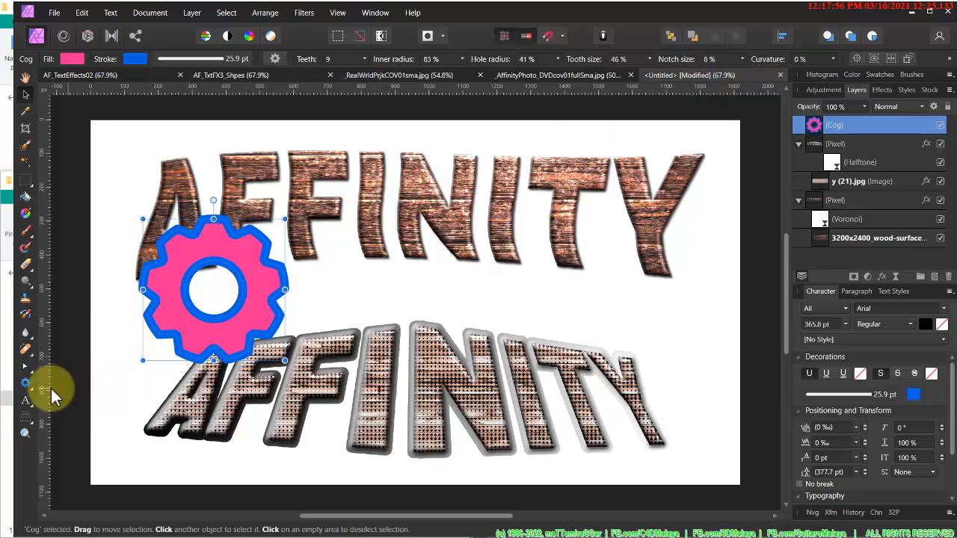
# - Draw an elliptical callout shape and place it between the last letters of the two words
pyautogui.click(26, 385)
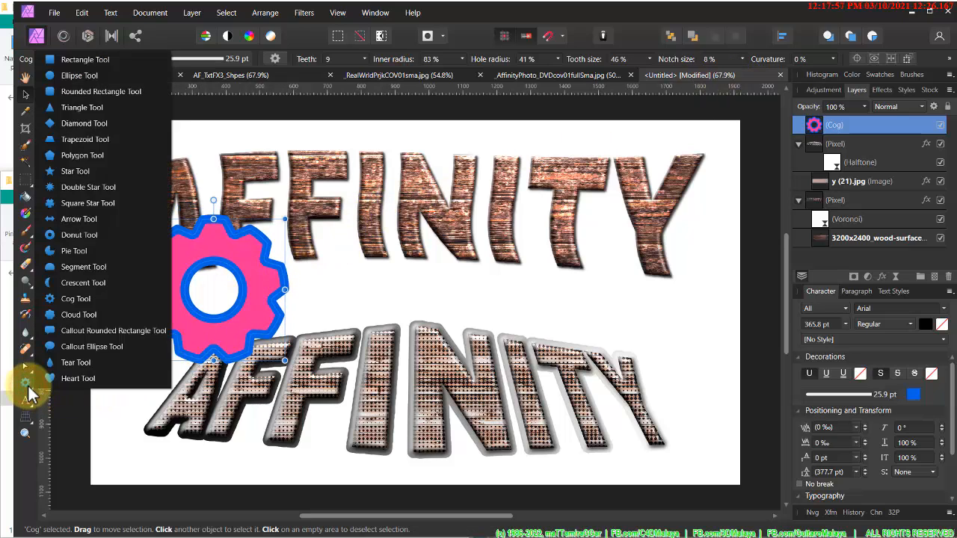
pyautogui.click(83, 346)
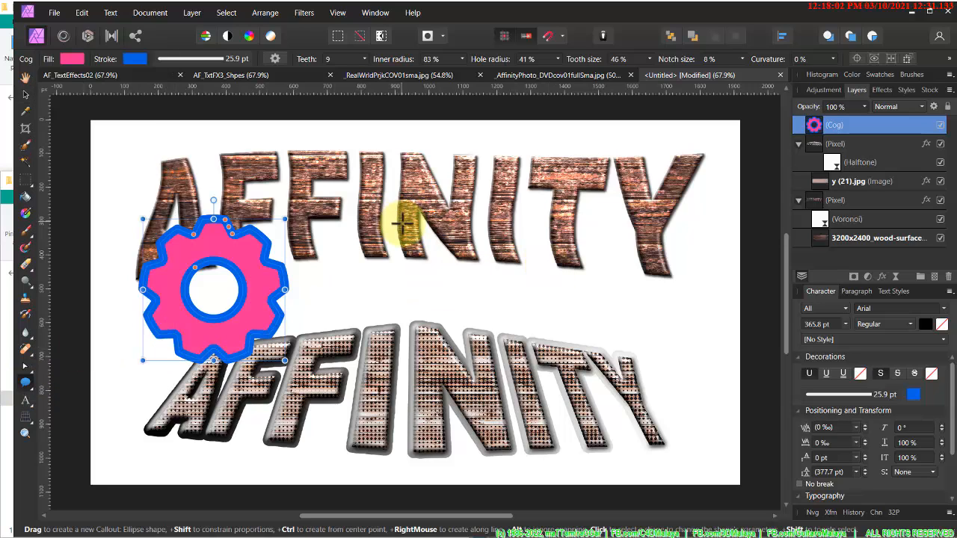
pyautogui.moveTo(397, 218); pyautogui.dragTo(587, 314)
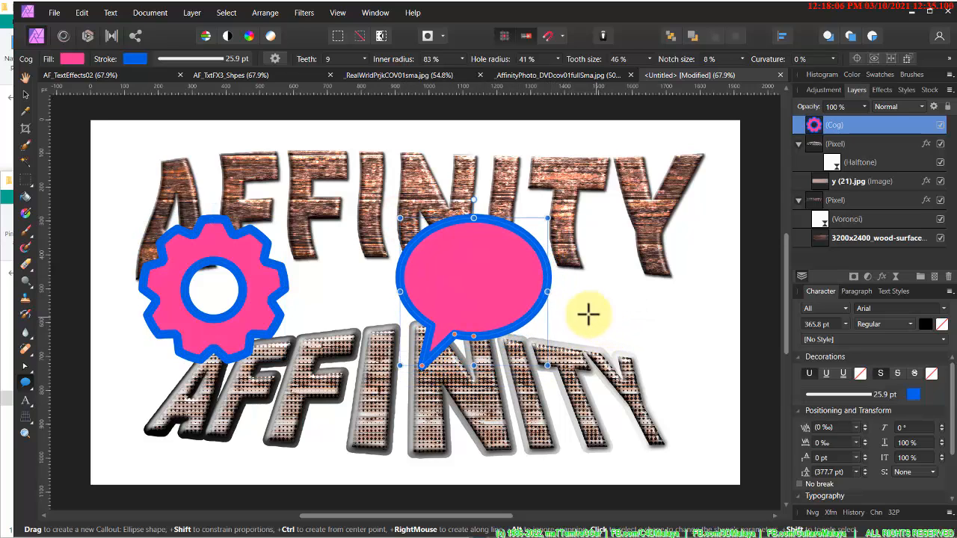
pyautogui.press('v')
pyautogui.moveTo(479, 278); pyautogui.dragTo(601, 269)
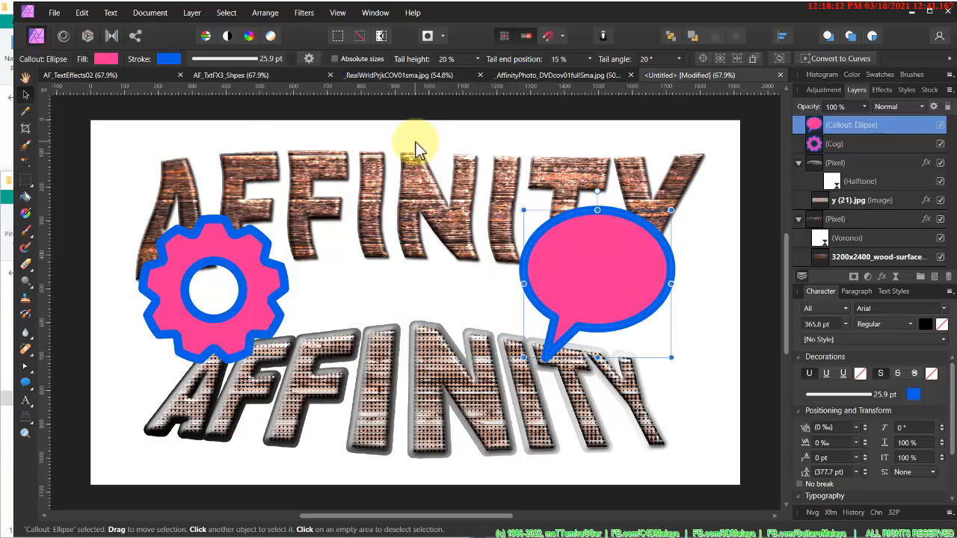
# - Give the callout a yellow fill (RGB 255, 228, 99) and a purple stroke
pyautogui.click(117, 65)
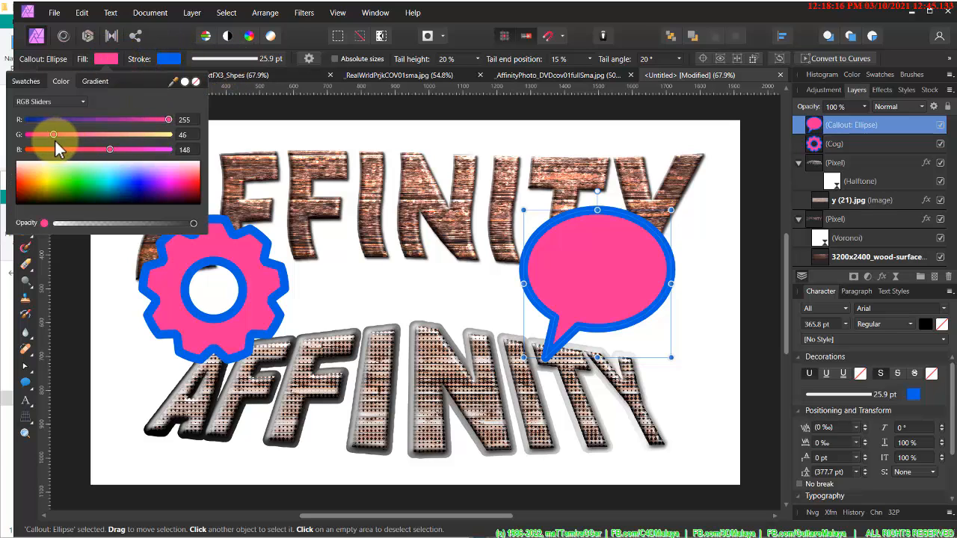
pyautogui.click(42, 174)
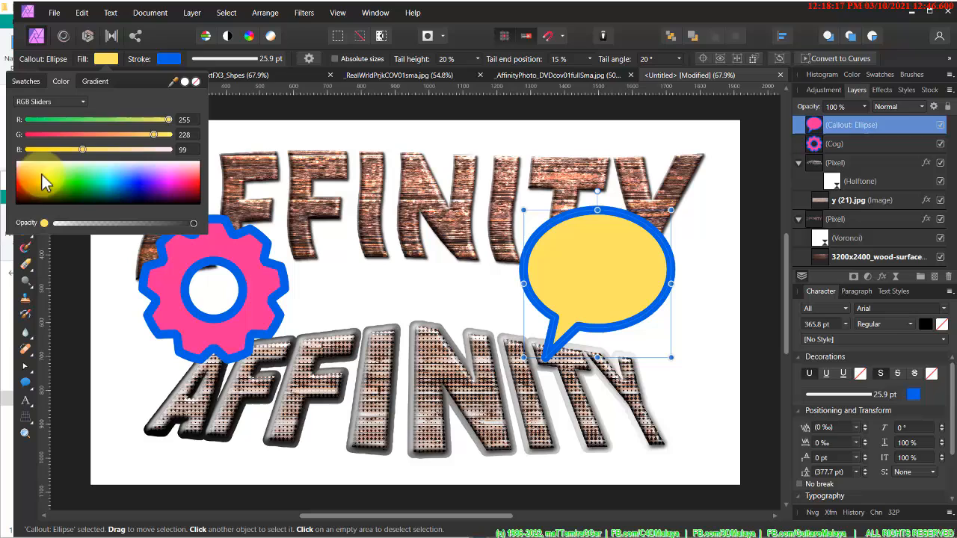
pyautogui.click(170, 59)
pyautogui.click(171, 59)
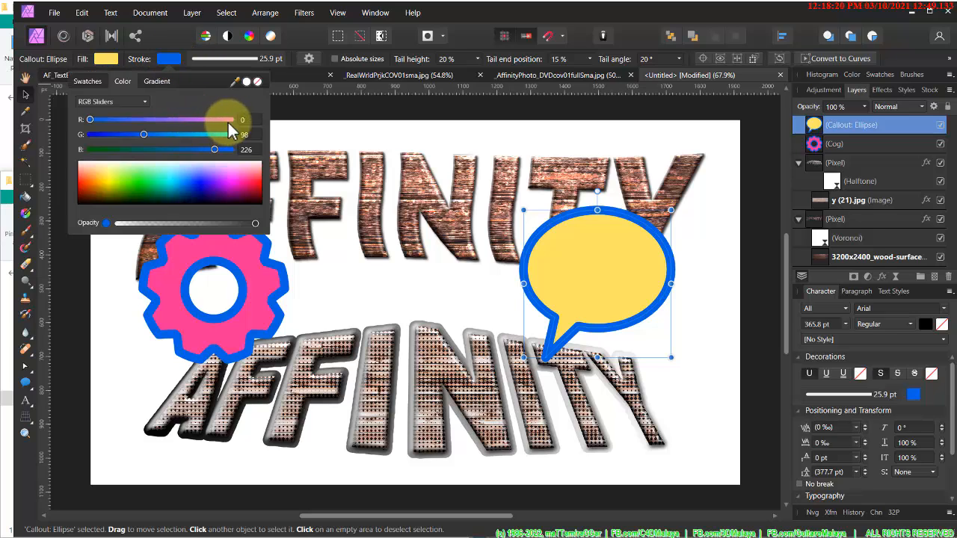
pyautogui.click(218, 185)
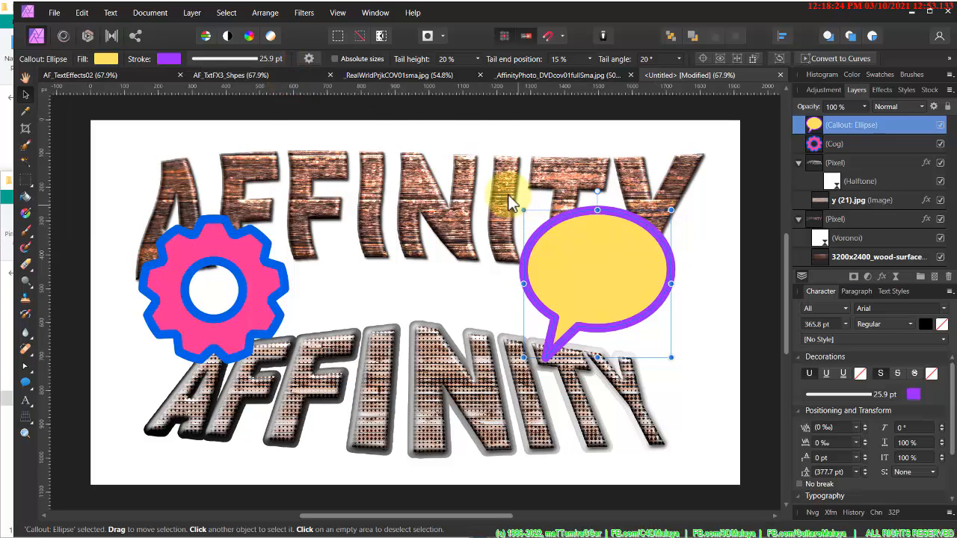
# - Set the callout's tail height to 35%, tail end position to 93% and tail angle to 27°
pyautogui.click(478, 60)
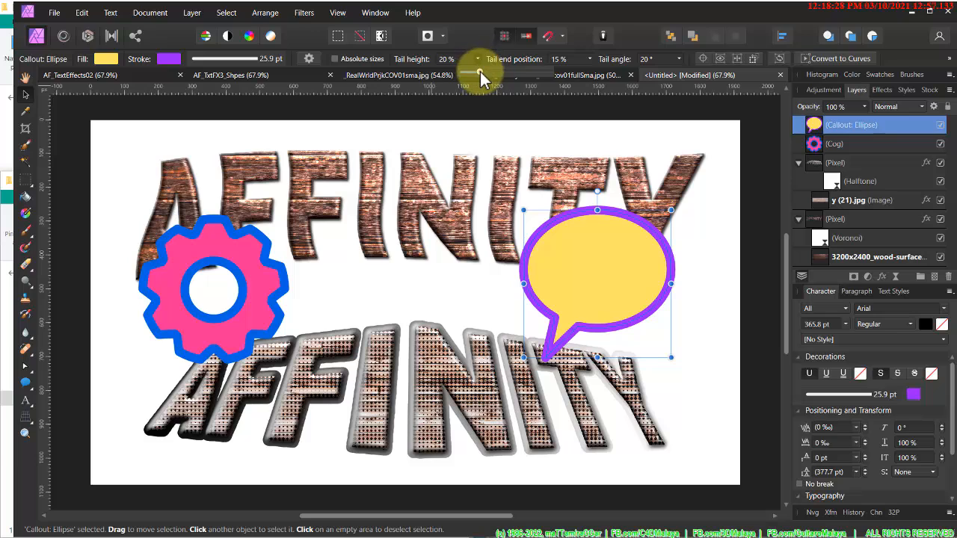
pyautogui.moveTo(479, 71)
pyautogui.mouseDown()
pyautogui.moveTo(514, 73)
pyautogui.moveTo(458, 79)
pyautogui.moveTo(497, 83)
pyautogui.moveTo(487, 85)
pyautogui.mouseUp()
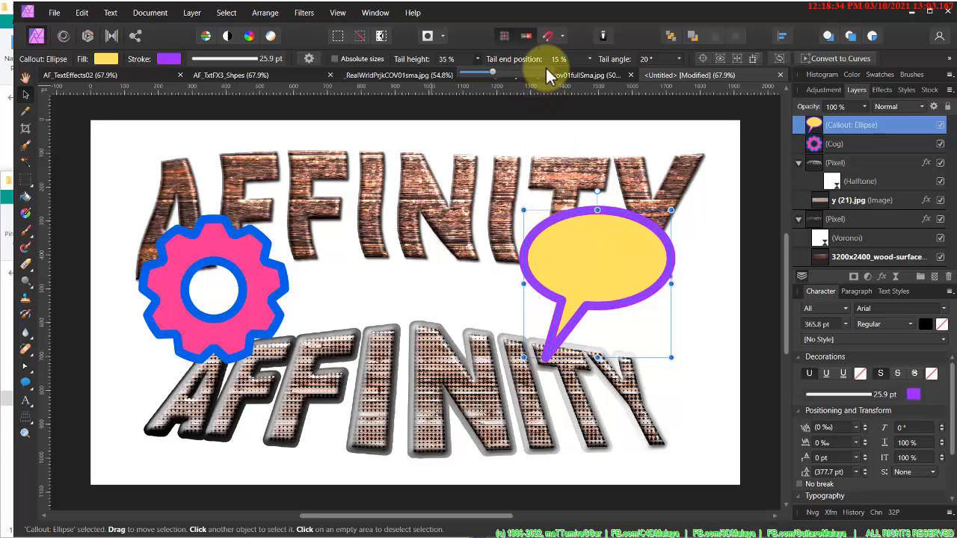
pyautogui.click(589, 60)
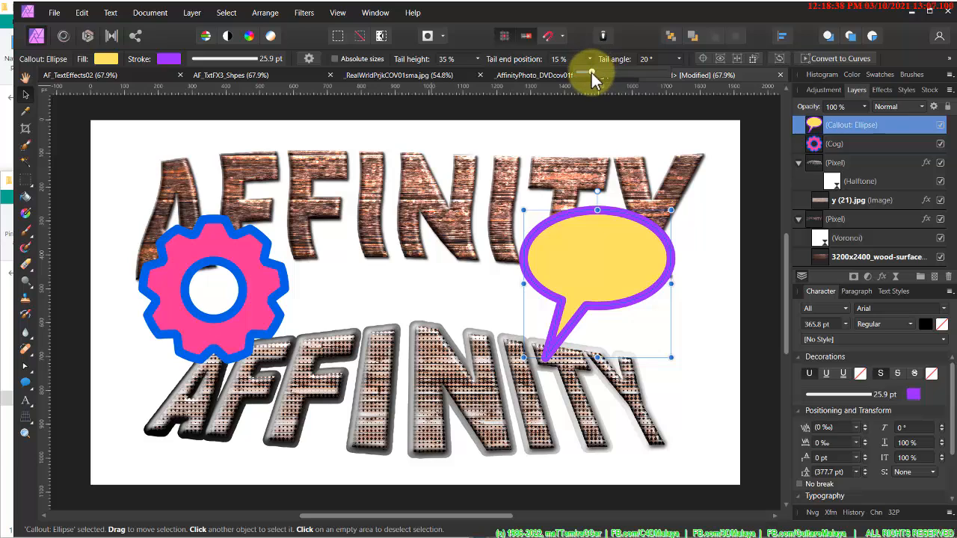
pyautogui.moveTo(601, 71); pyautogui.dragTo(666, 83)
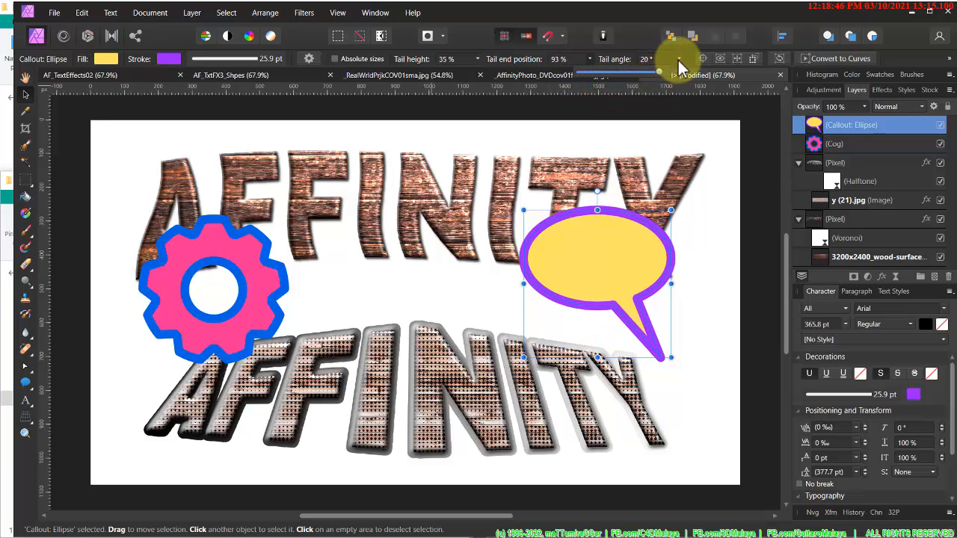
pyautogui.click(678, 58)
pyautogui.moveTo(682, 68)
pyautogui.mouseDown()
pyautogui.moveTo(711, 72)
pyautogui.moveTo(672, 69)
pyautogui.moveTo(686, 70)
pyautogui.mouseUp()
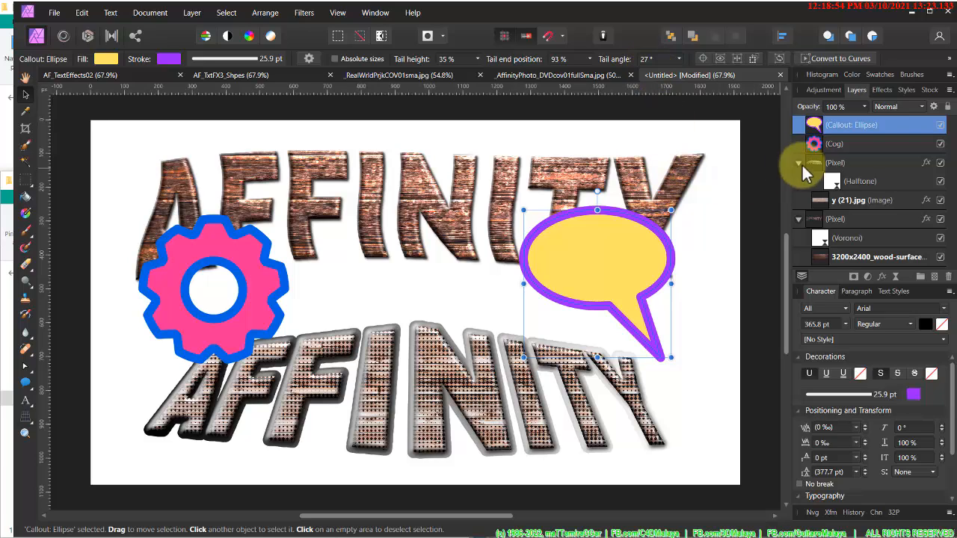
# - Apply 3D and Bevel / Emboss layer effects to both the cog and the callout, with the bevel type set to Emboss
pyautogui.keyDown('shift'); pyautogui.click(862, 141); pyautogui.keyUp('shift')
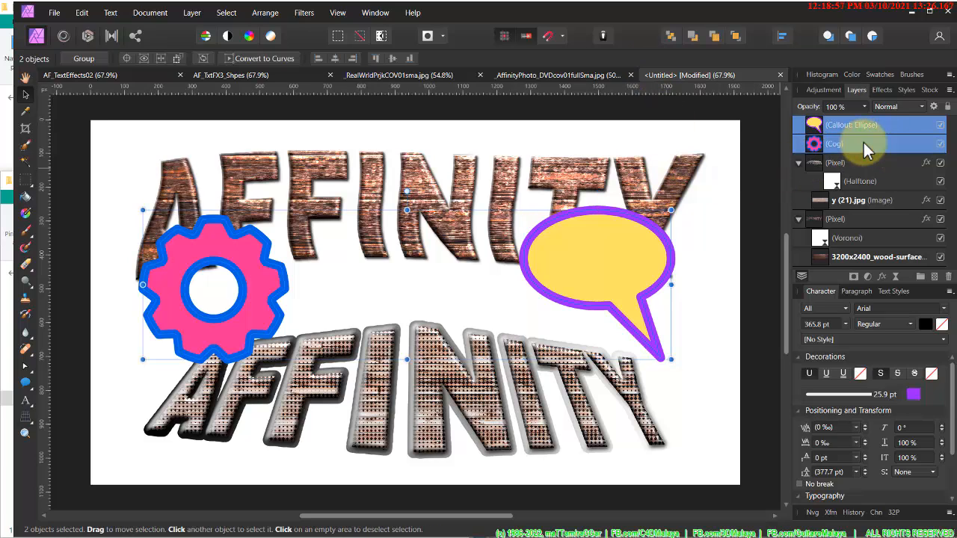
pyautogui.click(882, 277)
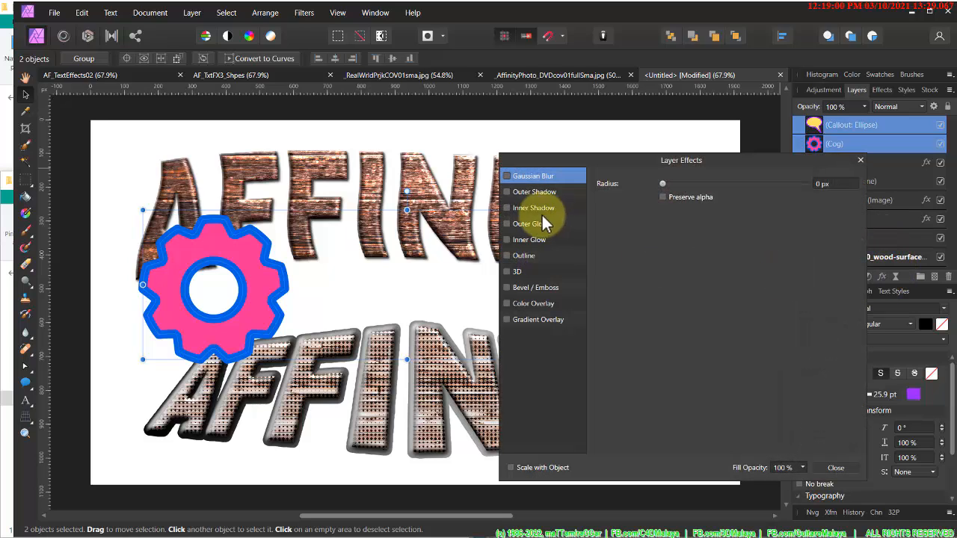
pyautogui.click(506, 270)
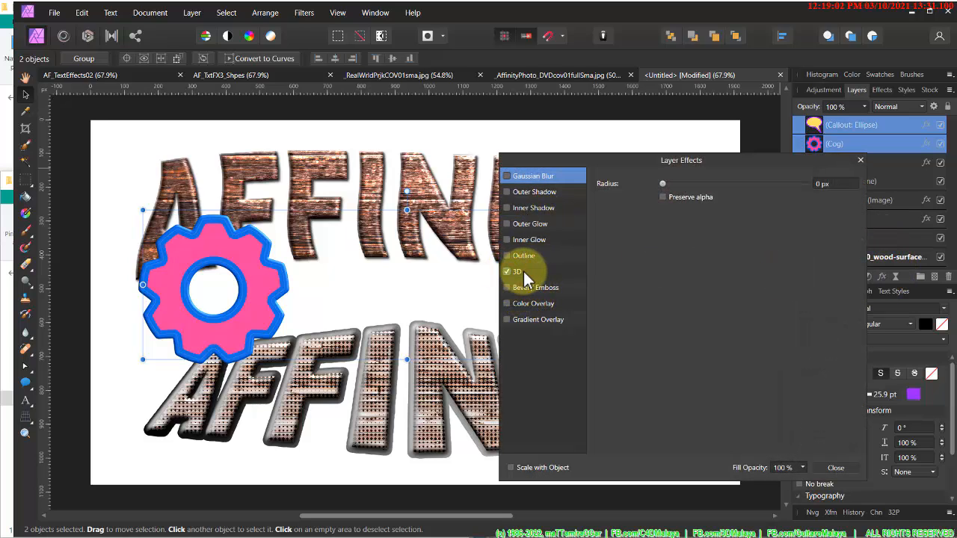
pyautogui.click(523, 269)
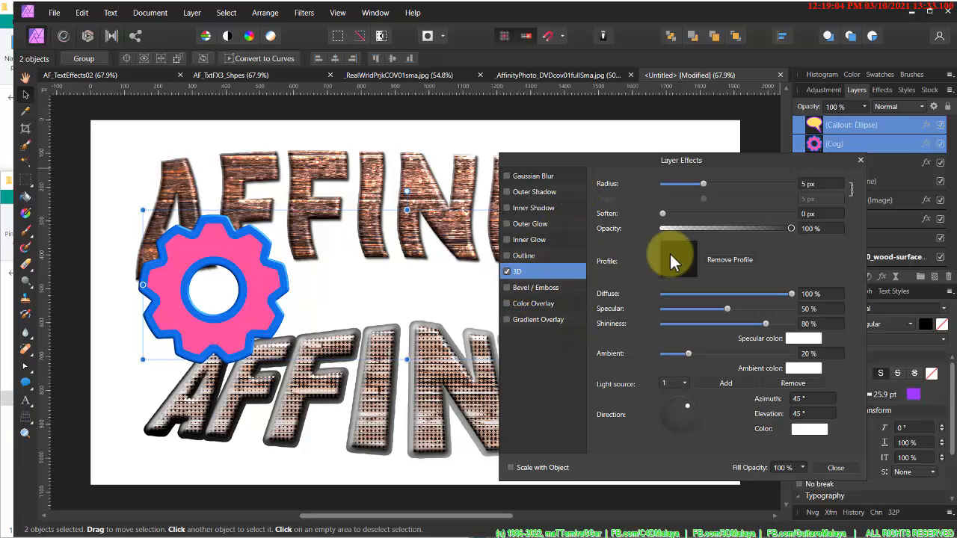
pyautogui.click(507, 288)
pyautogui.click(533, 288)
pyautogui.click(681, 183)
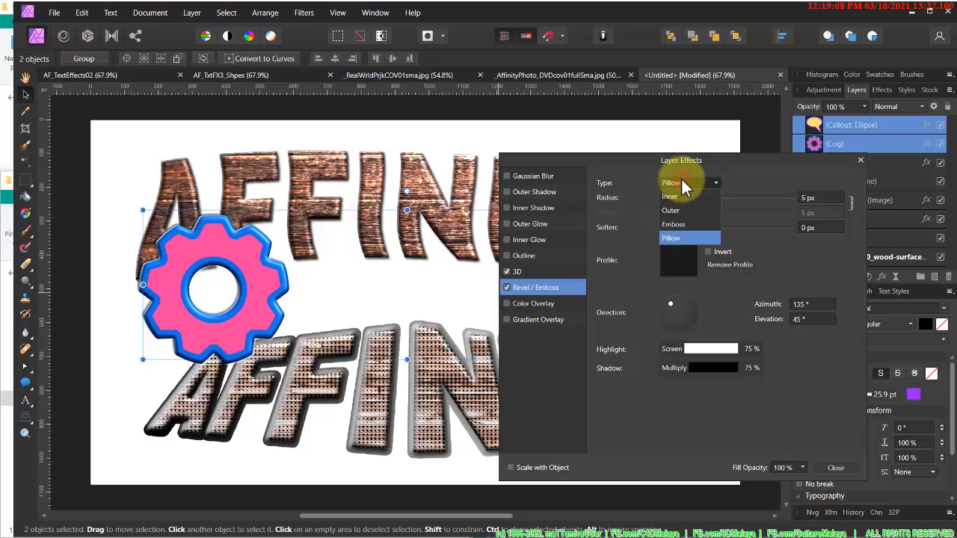
pyautogui.click(679, 223)
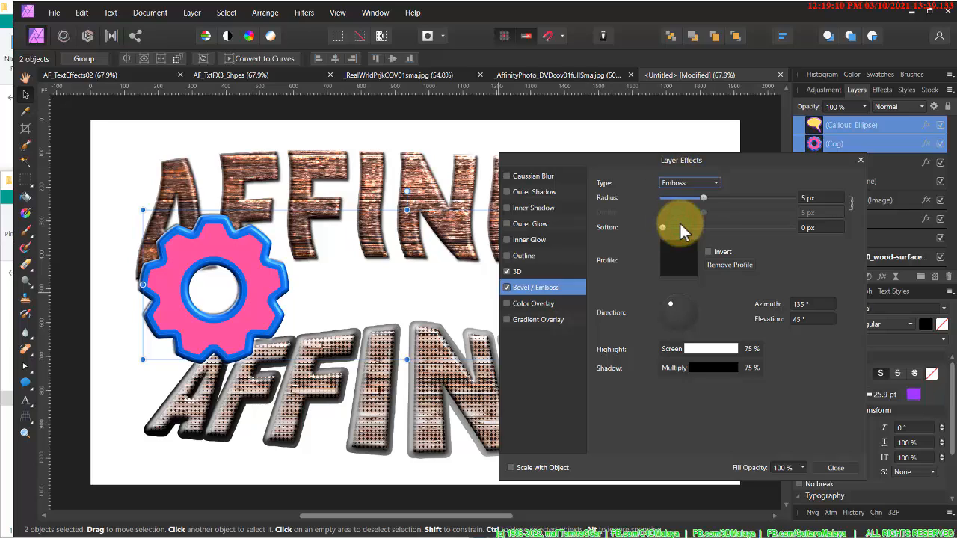
# - Add an outer shadow to the cog and callout with radius 7 px, offset 7.1 px and intensity 37%
pyautogui.click(508, 192)
pyautogui.click(523, 192)
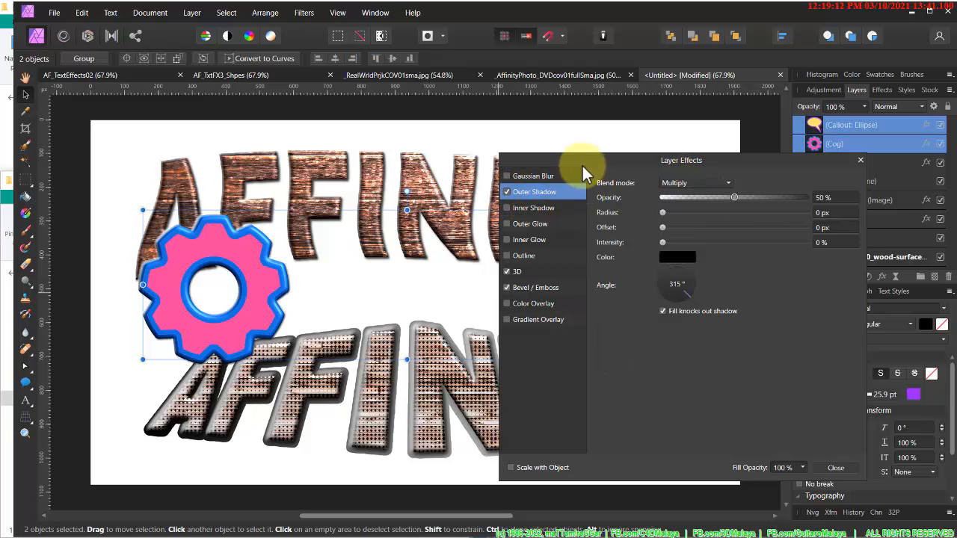
pyautogui.moveTo(582, 162); pyautogui.dragTo(339, 210)
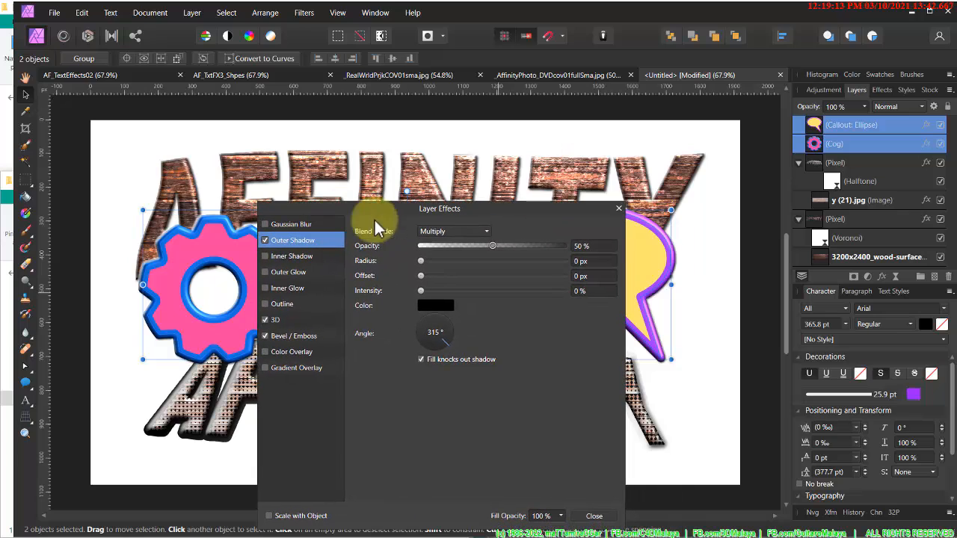
pyautogui.click(472, 261)
pyautogui.click(473, 276)
pyautogui.click(473, 291)
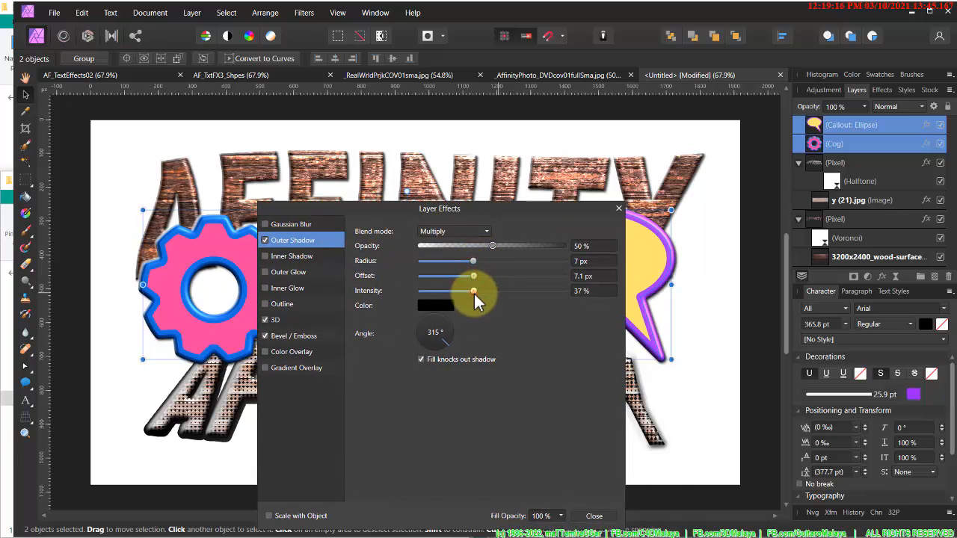
pyautogui.click(618, 209)
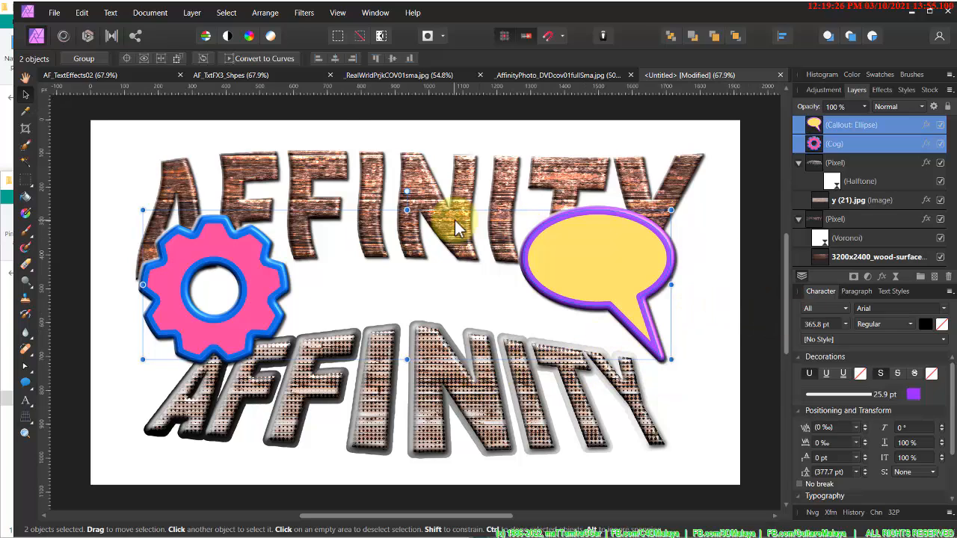
# - Create a wide text frame between the cog and the callout and enter PHOTO in it
pyautogui.click(164, 130)
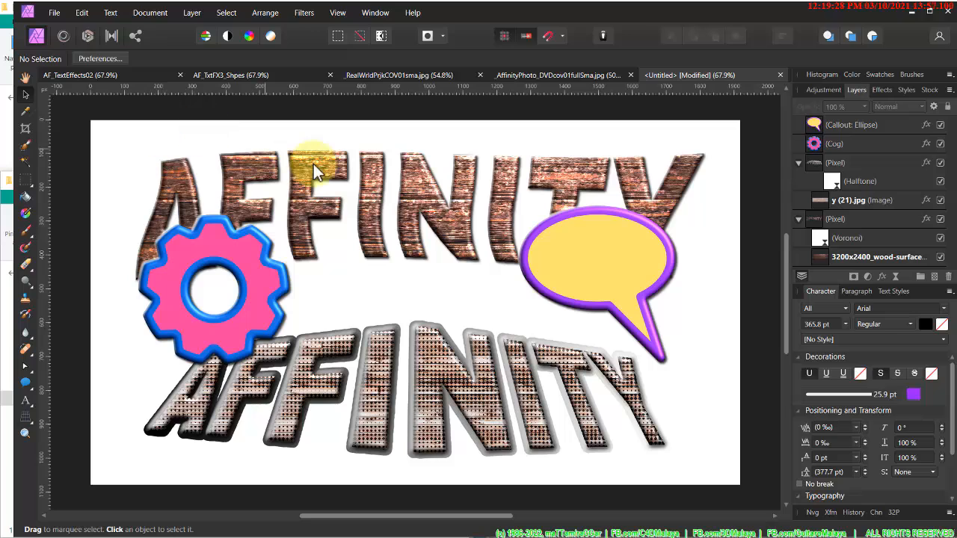
pyautogui.press('t')
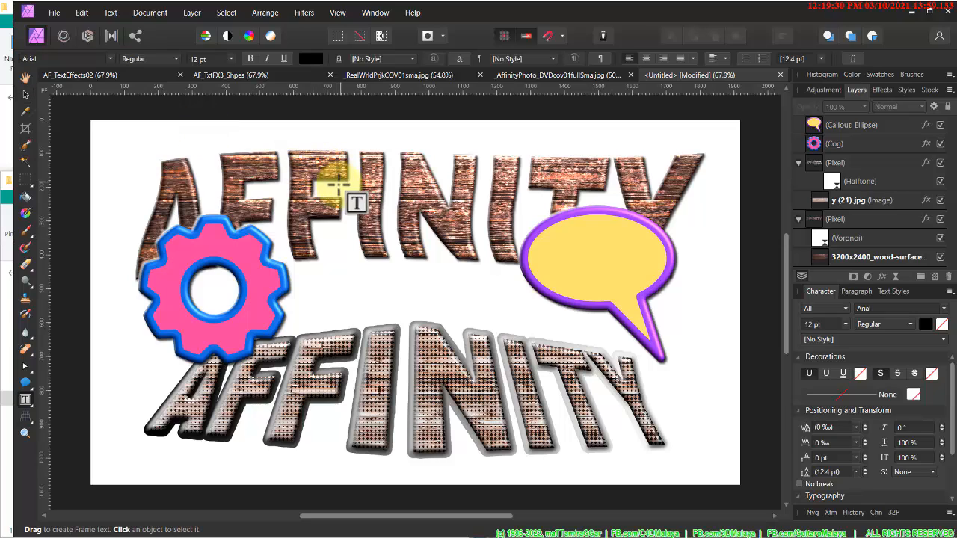
pyautogui.moveTo(327, 272); pyautogui.dragTo(376, 323)
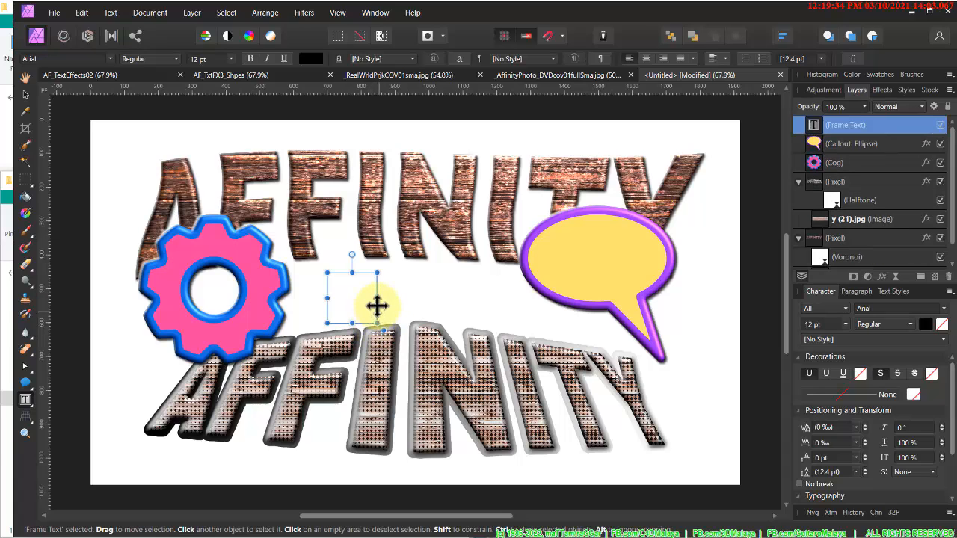
pyautogui.moveTo(374, 303); pyautogui.dragTo(509, 287)
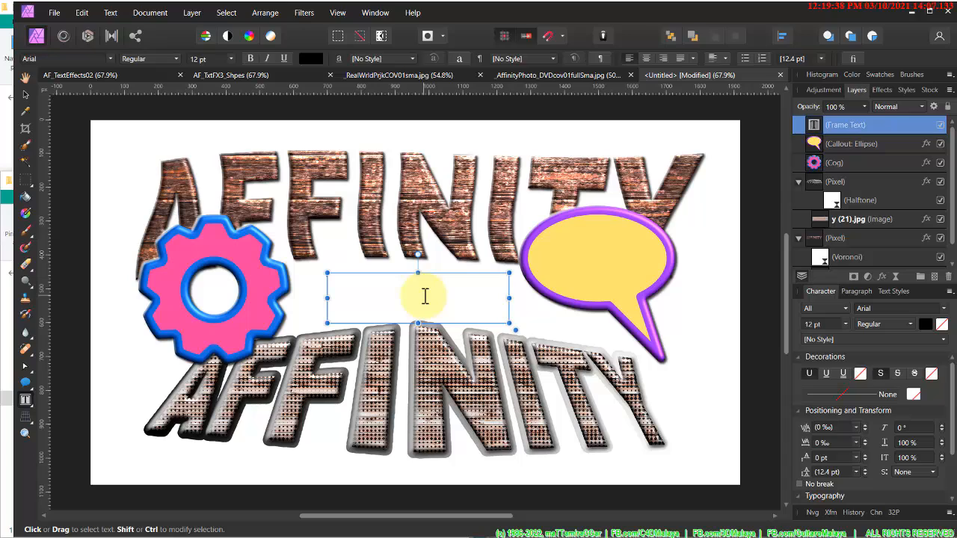
pyautogui.click(424, 297)
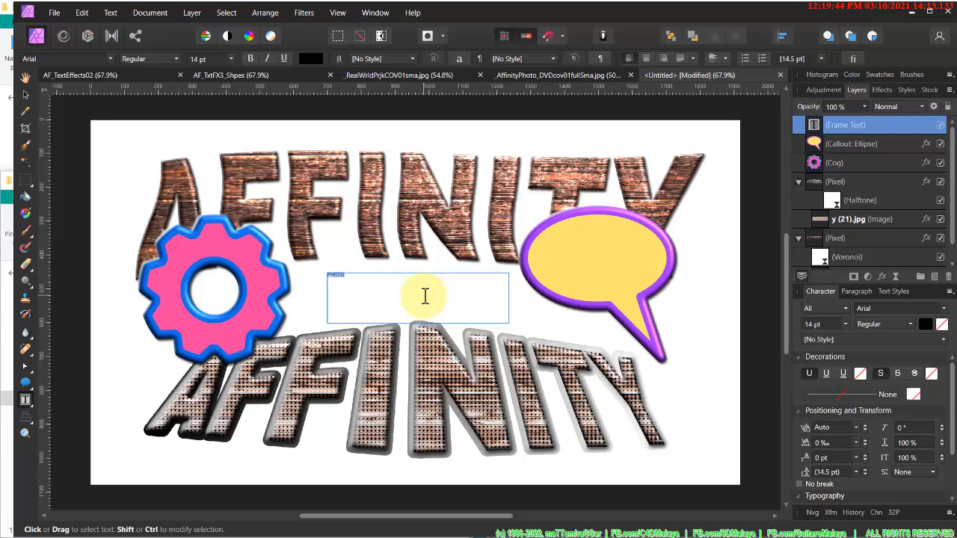
# - Enlarge the PHOTO text to 144 pt so it fills the frame's width on one line
pyautogui.hotkey('ctrl', 'shift', '.')
pyautogui.hotkey('ctrl', 'shift', '.')
pyautogui.hotkey('ctrl', 'shift', '.')
pyautogui.hotkey('ctrl', 'shift', '.')
pyautogui.hotkey('ctrl', 'shift', '.')
pyautogui.hotkey('ctrl', 'shift', '.')
pyautogui.hotkey('ctrl', 'shift', '.')
pyautogui.hotkey('ctrl', 'shift', '.')
pyautogui.hotkey('ctrl', 'shift', '.')
pyautogui.hotkey('ctrl', 'shift', '.')
pyautogui.hotkey('ctrl', 'shift', '.')
pyautogui.hotkey('ctrl', 'shift', '.')
pyautogui.hotkey('ctrl', 'shift', '.')
pyautogui.hotkey('ctrl', 'shift', '.')
pyautogui.hotkey('ctrl', 'shift', '.')
pyautogui.hotkey('ctrl', 'shift', '.')
pyautogui.hotkey('ctrl', 'shift', '.')
pyautogui.hotkey('ctrl', 'shift', '.')
pyautogui.hotkey('ctrl', 'shift', '.')
pyautogui.hotkey('ctrl', 'shift', '.')
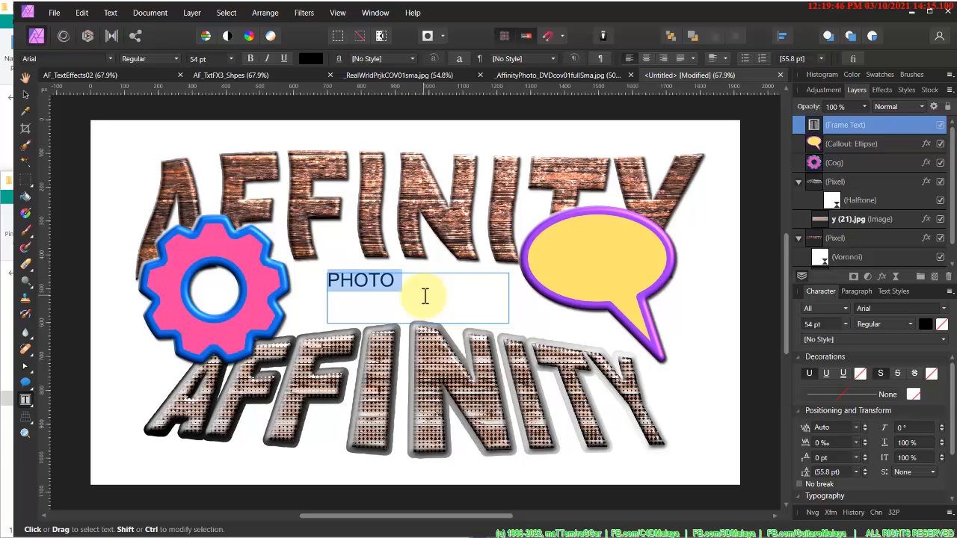
pyautogui.hotkey('ctrl', 'shift', '.')
pyautogui.hotkey('ctrl', 'shift', '.')
pyautogui.hotkey('ctrl', 'shift', '.')
pyautogui.hotkey('ctrl', 'shift', '.')
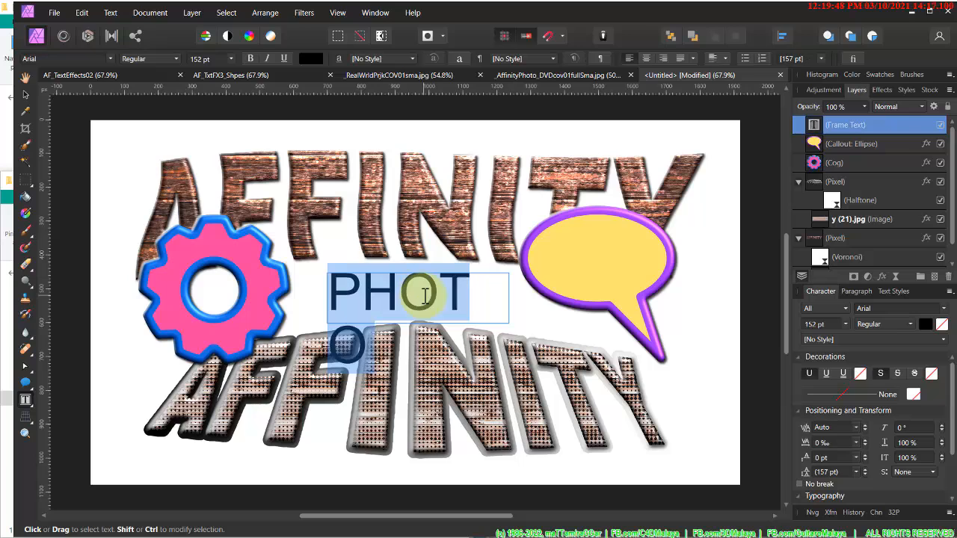
# - Reduce the PHOTO frame's height, position it midway between the two AFFINITY words, and deselect it
pyautogui.click(27, 95)
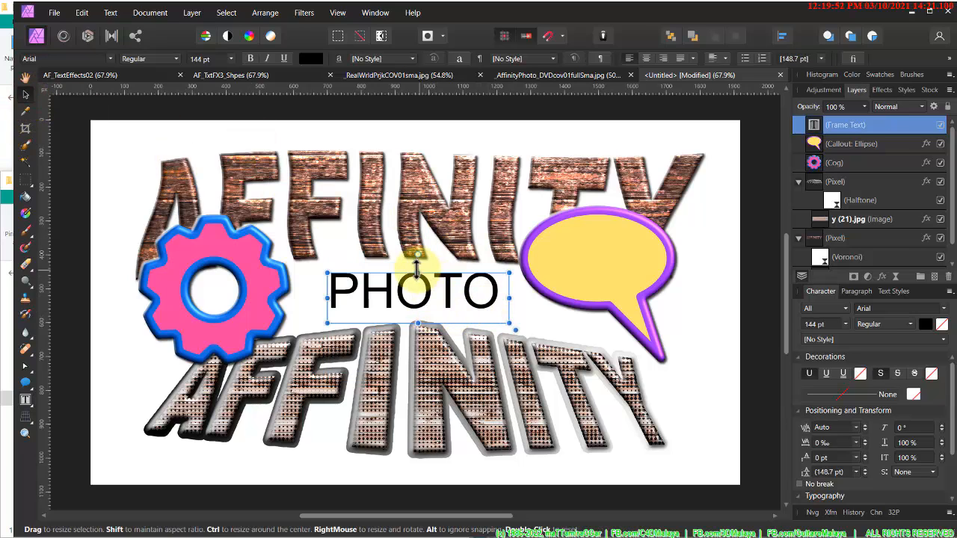
pyautogui.moveTo(418, 273); pyautogui.dragTo(454, 299)
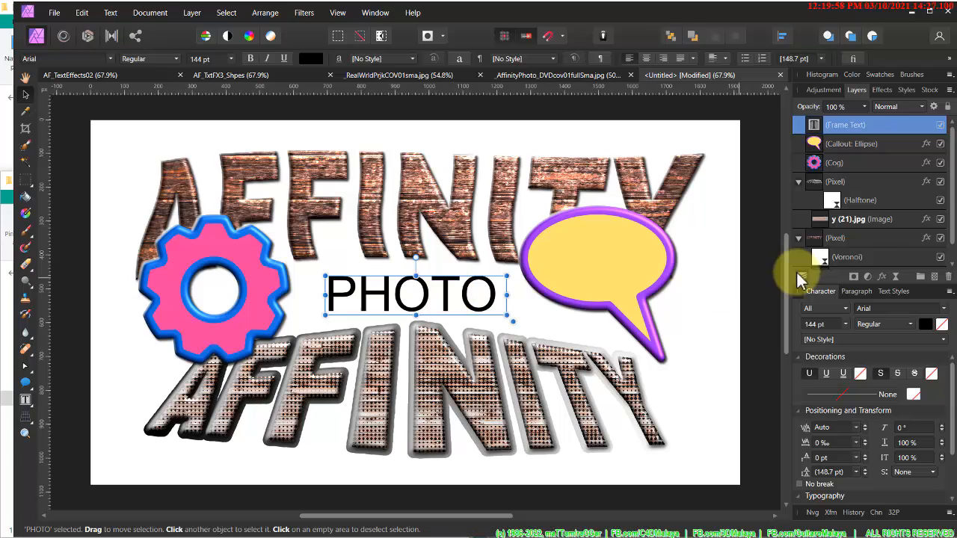
pyautogui.click(716, 254)
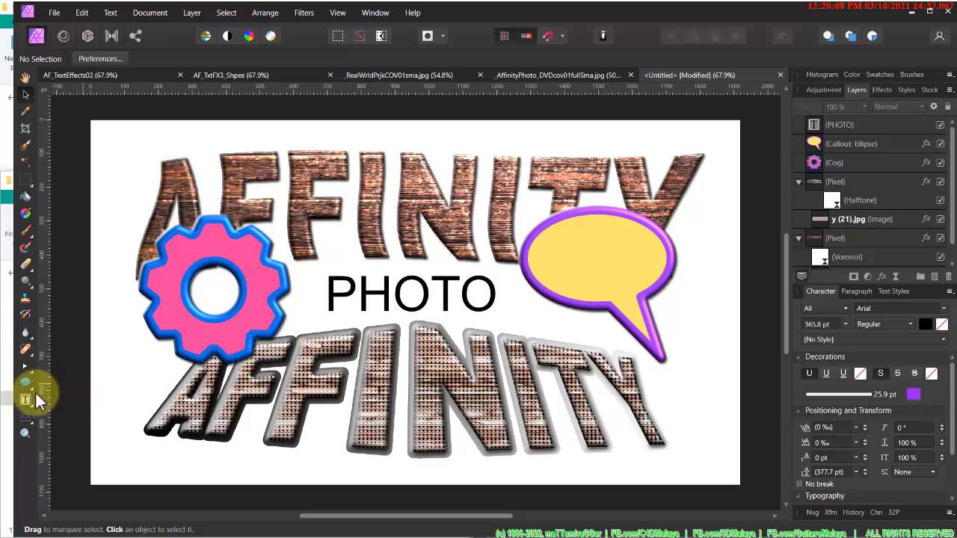
# - Draw a five-pointed star below the callout's tail, beside the last letter of the lower AFFINITY word
pyautogui.click(27, 420)
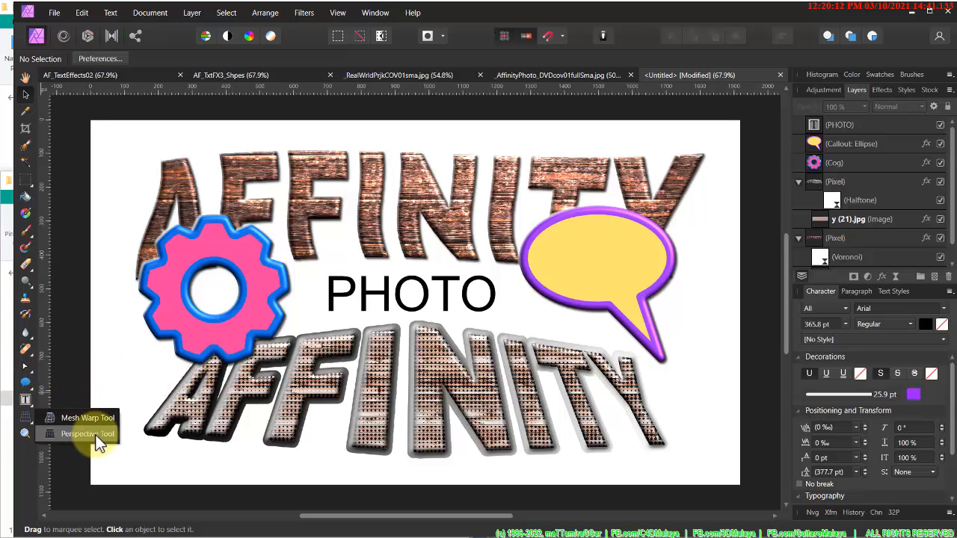
pyautogui.click(27, 385)
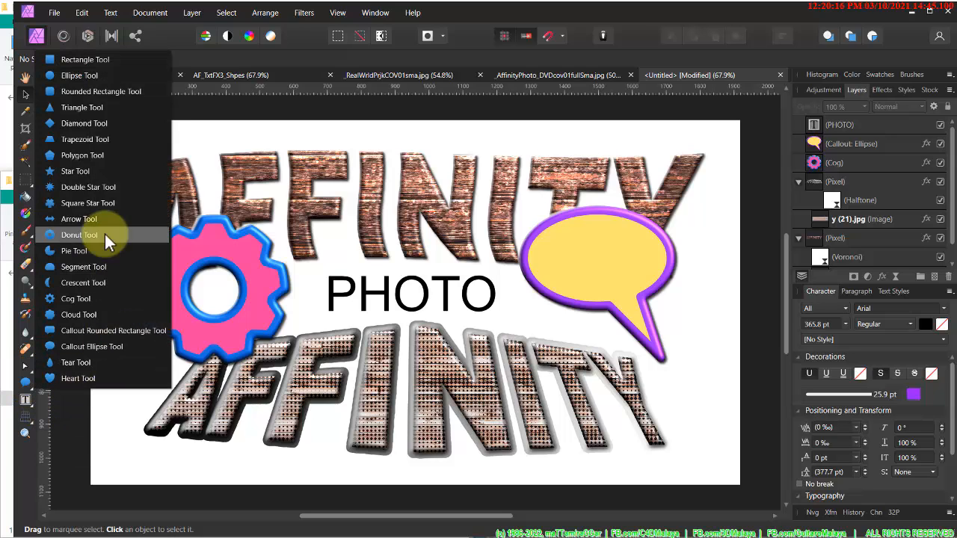
pyautogui.click(75, 172)
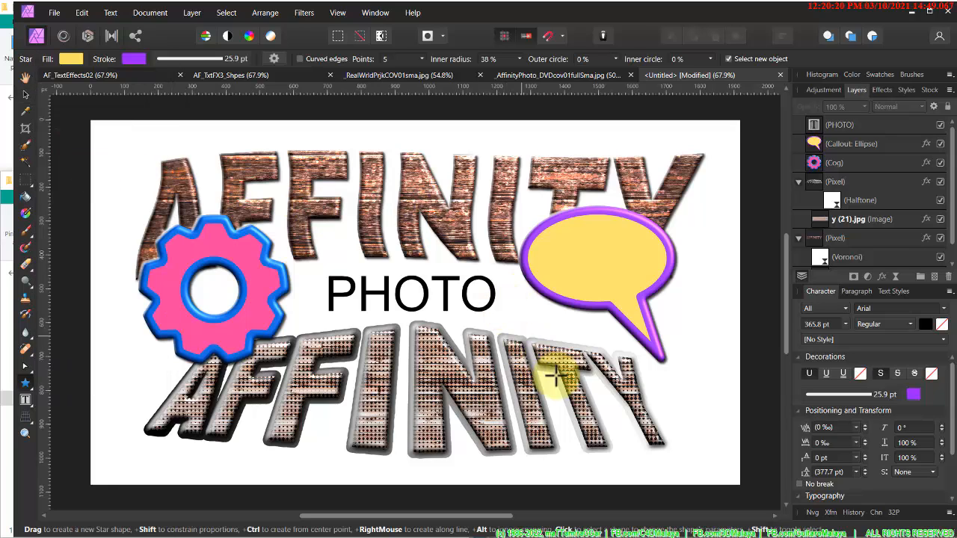
pyautogui.moveTo(689, 382); pyautogui.dragTo(677, 440)
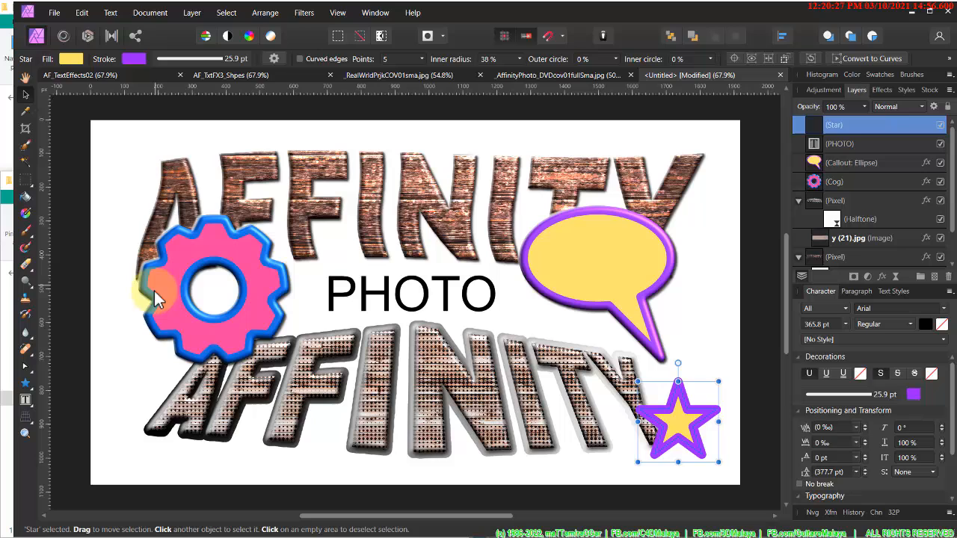
# - Draw a five-sided square star below the cog, beside the first letter of the lower AFFINITY word
pyautogui.click(26, 384)
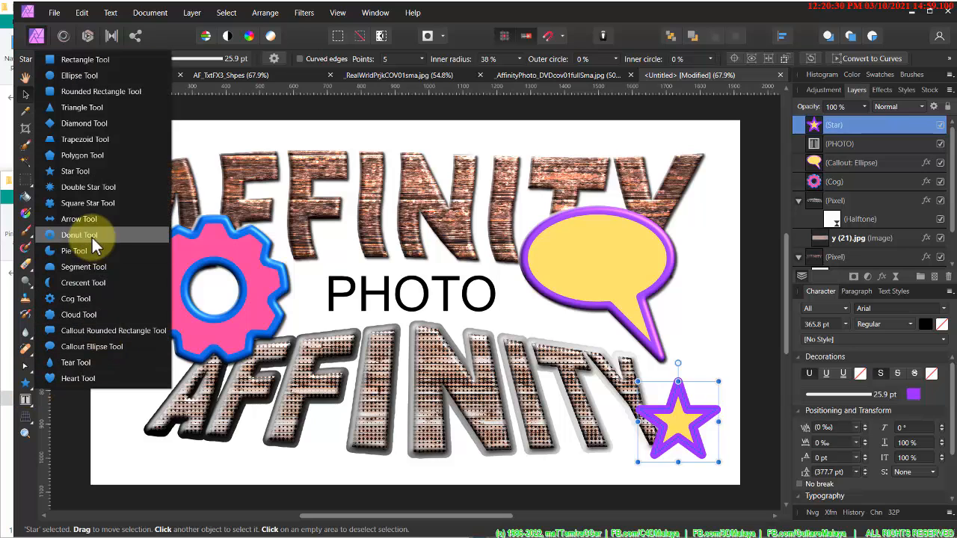
pyautogui.click(73, 209)
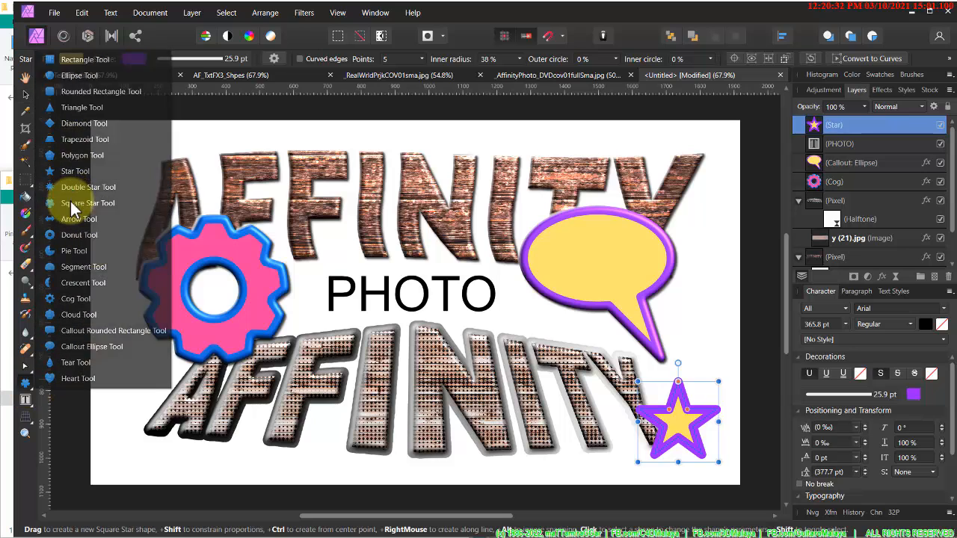
pyautogui.moveTo(113, 394); pyautogui.dragTo(205, 448)
pyautogui.press('v')
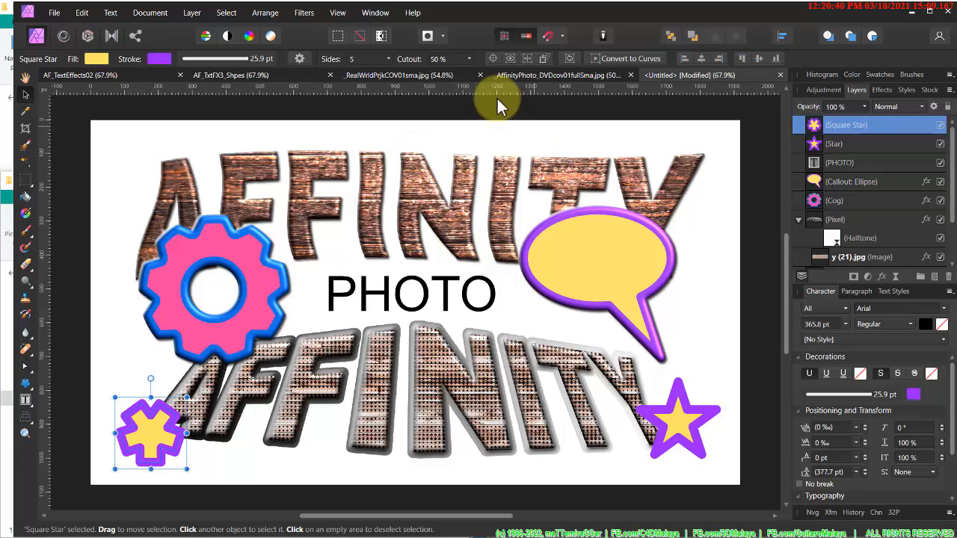
# - View the open _RealWrldPrjkCOV01sma.jpg and _AffinityPhoto_DVDcov01fullSma.jpg cover images, returning to the first one
pyautogui.click(383, 76)
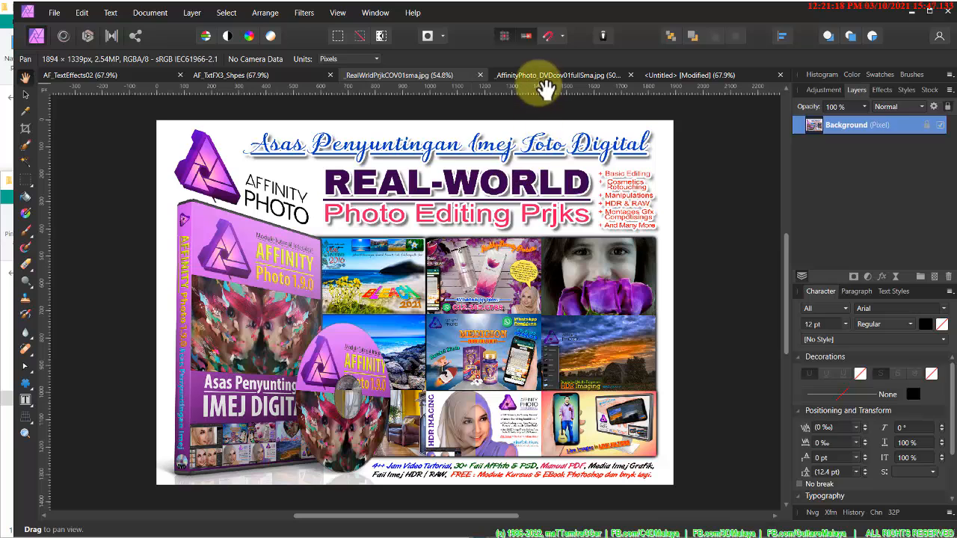
pyautogui.click(537, 80)
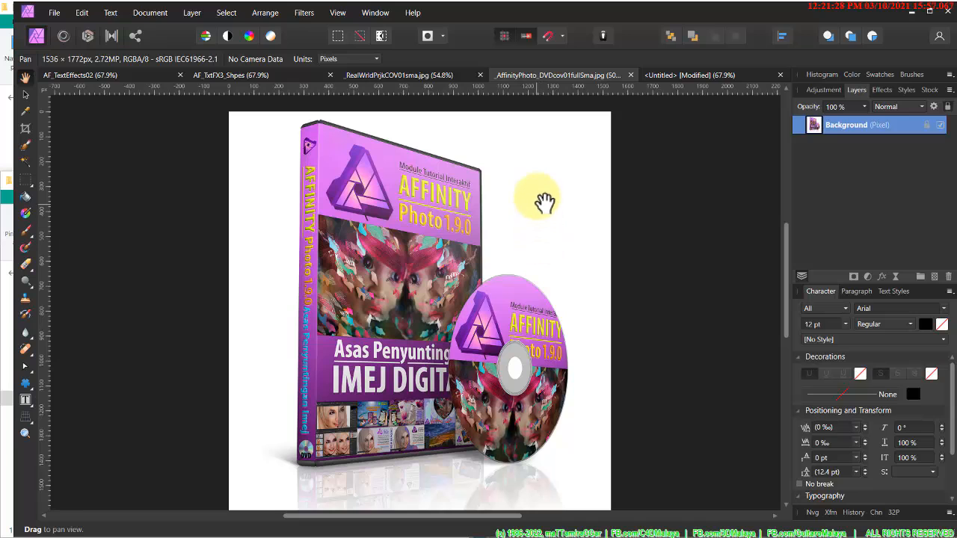
pyautogui.click(426, 75)
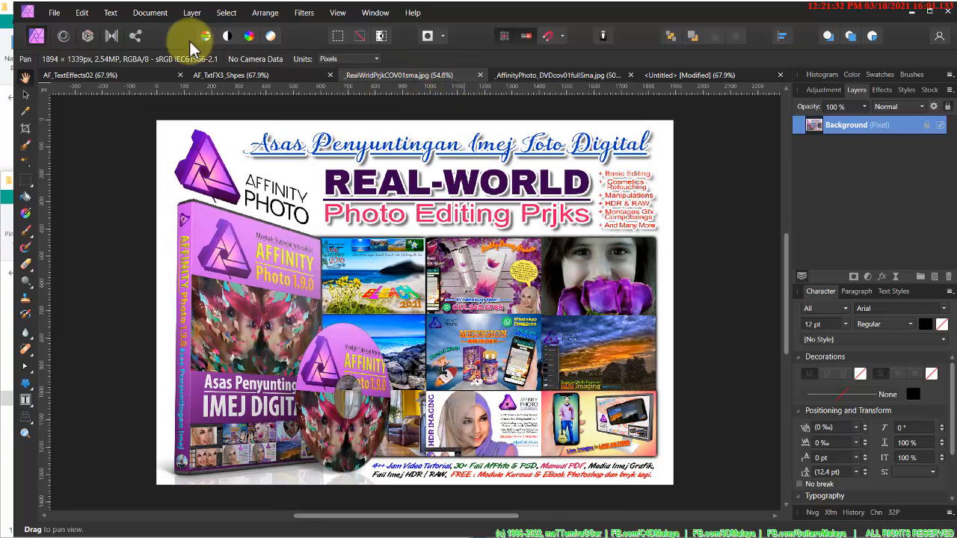
# - Open the recent document 17_ToonSkrinMockup.afphoto
pyautogui.click(57, 15)
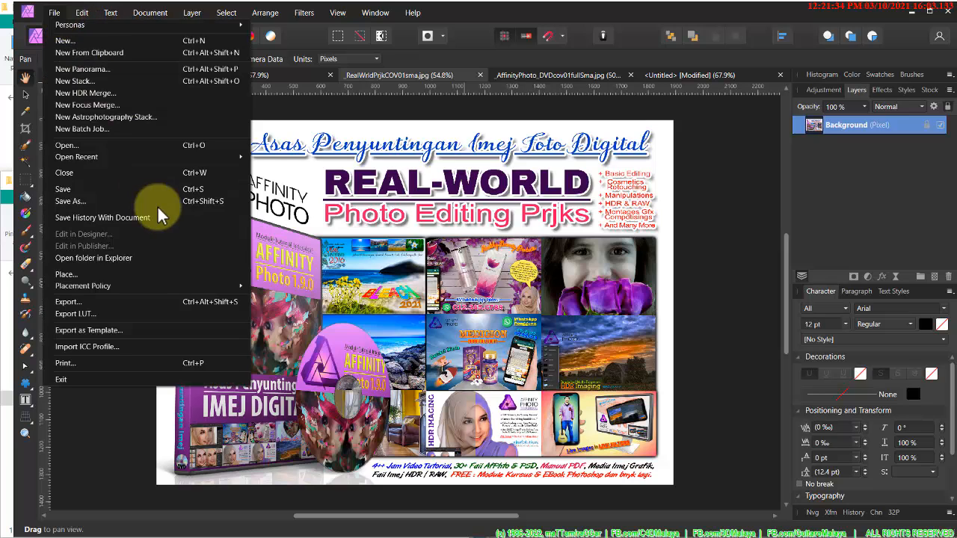
pyautogui.moveTo(224, 162)
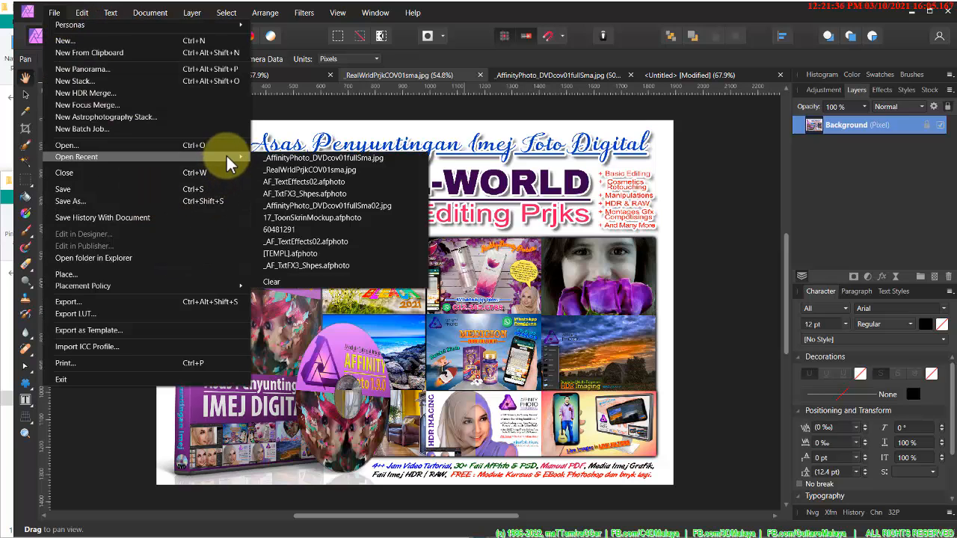
pyautogui.click(284, 217)
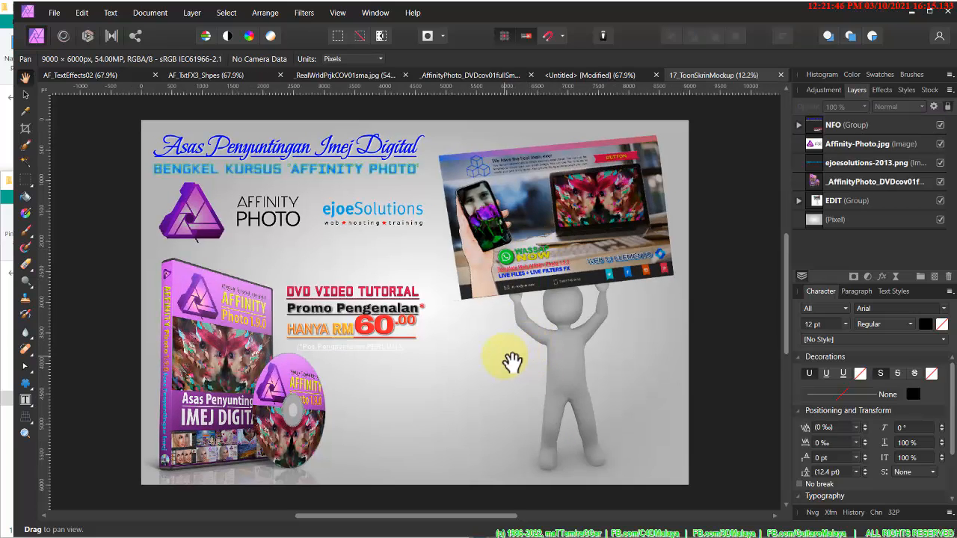
pyautogui.click(54, 15)
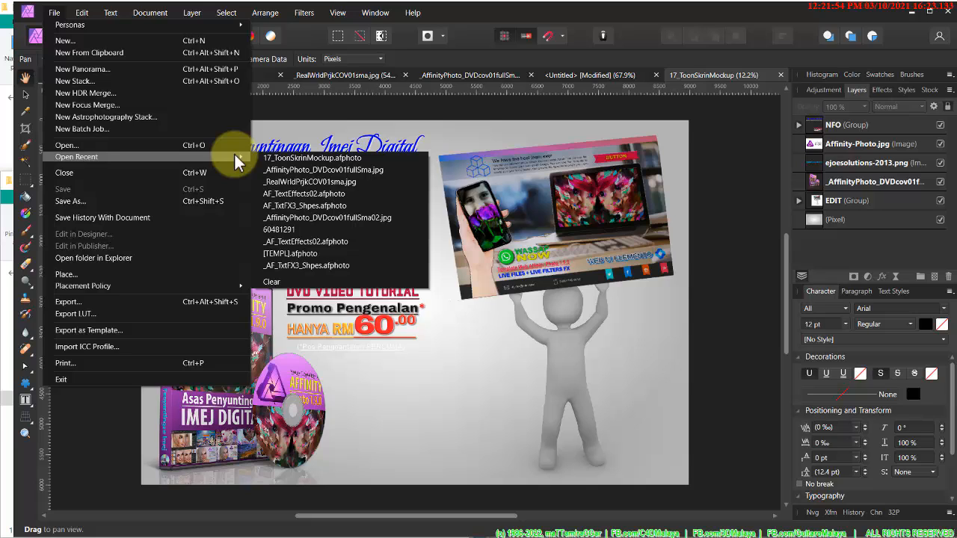
pyautogui.click(421, 311)
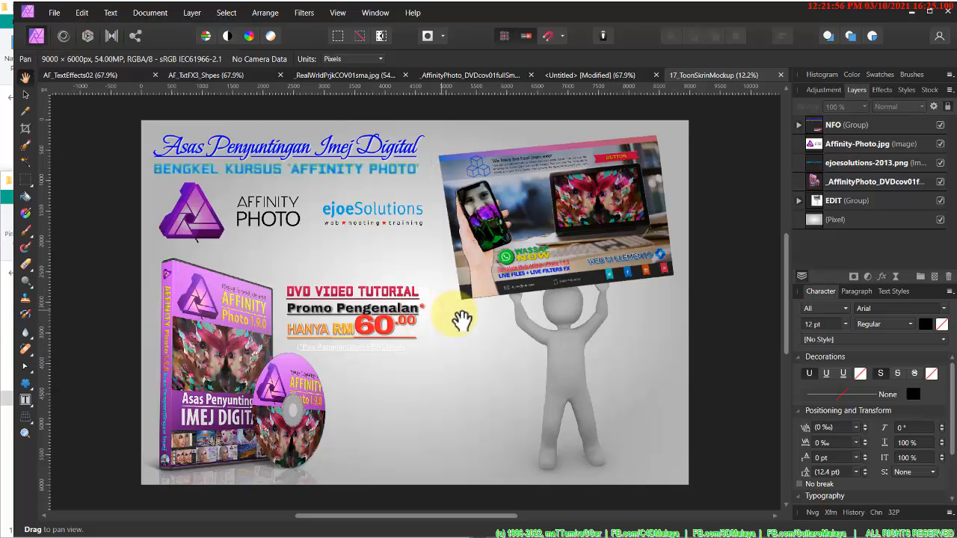
# - Switch to File Explorer and look through the project thumbnails in the TEMPLATES folder, from 1_FrameFotoMockup.afphoto to AF_TxtFX3_Shpes.afphoto
pyautogui.hotkey('alt', 'Tab')
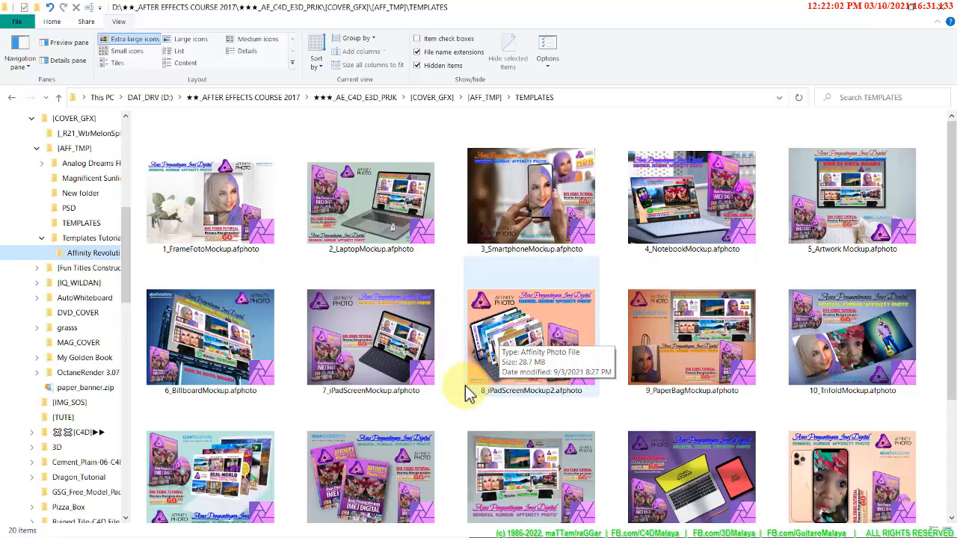
pyautogui.scroll(-2, 465, 385)
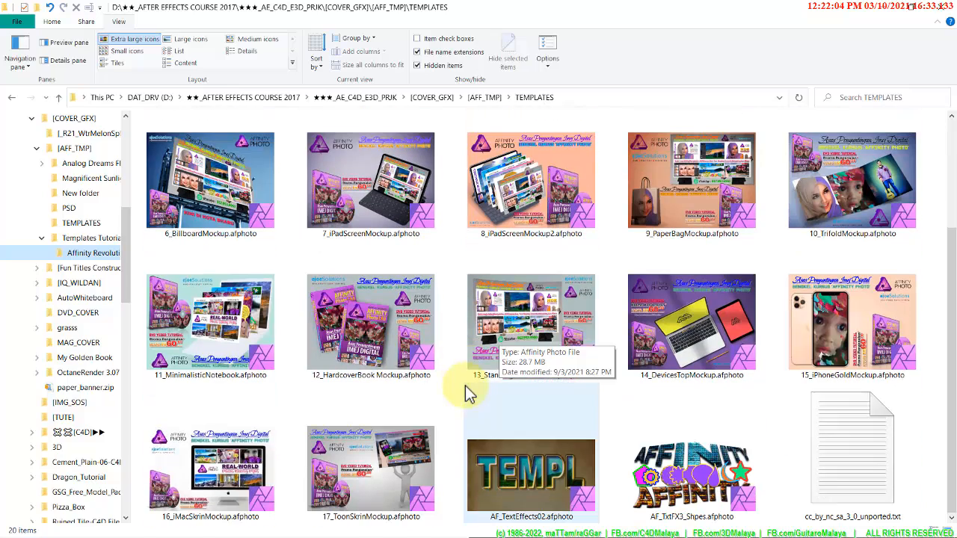
pyautogui.scroll(2, 465, 385)
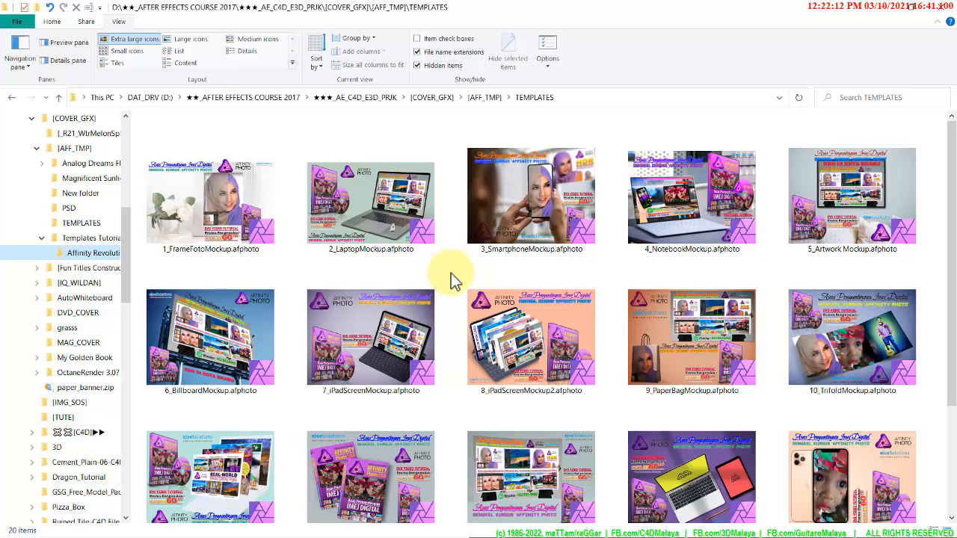
pyautogui.scroll(-2, 451, 273)
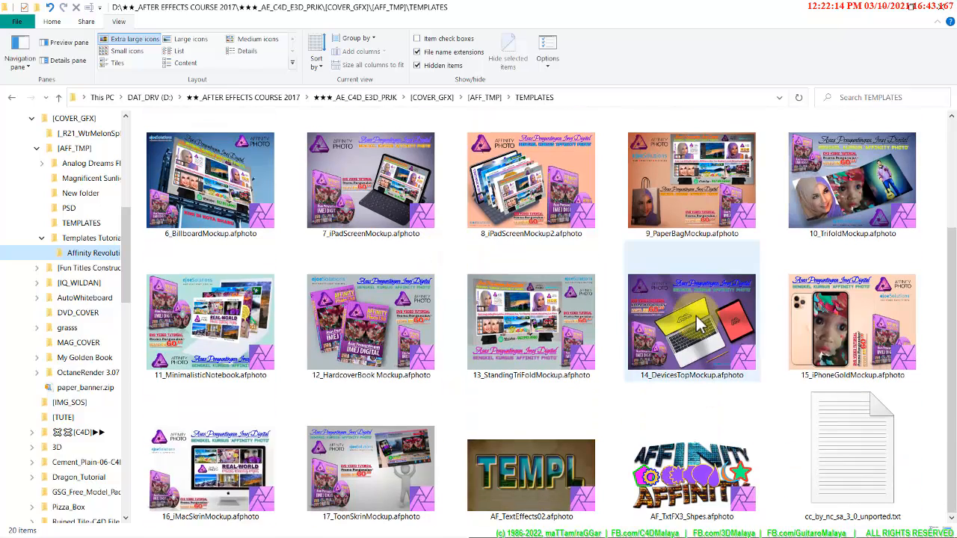
pyautogui.click(612, 414)
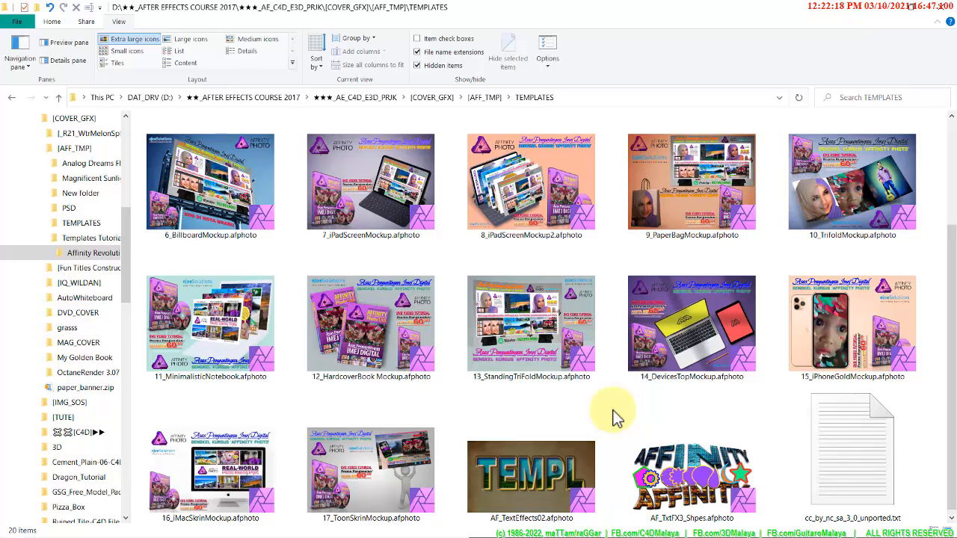
pyautogui.scroll(2, 612, 417)
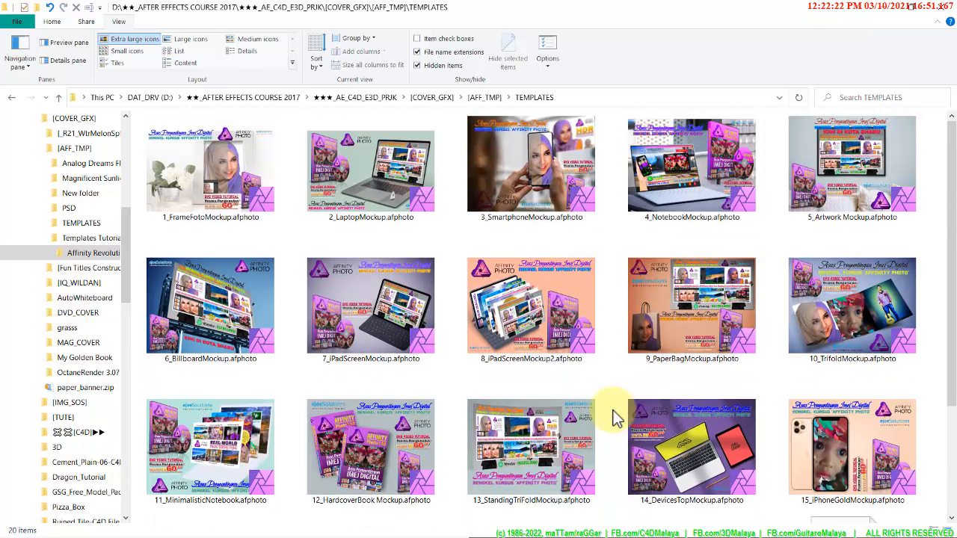
pyautogui.scroll(-2, 613, 400)
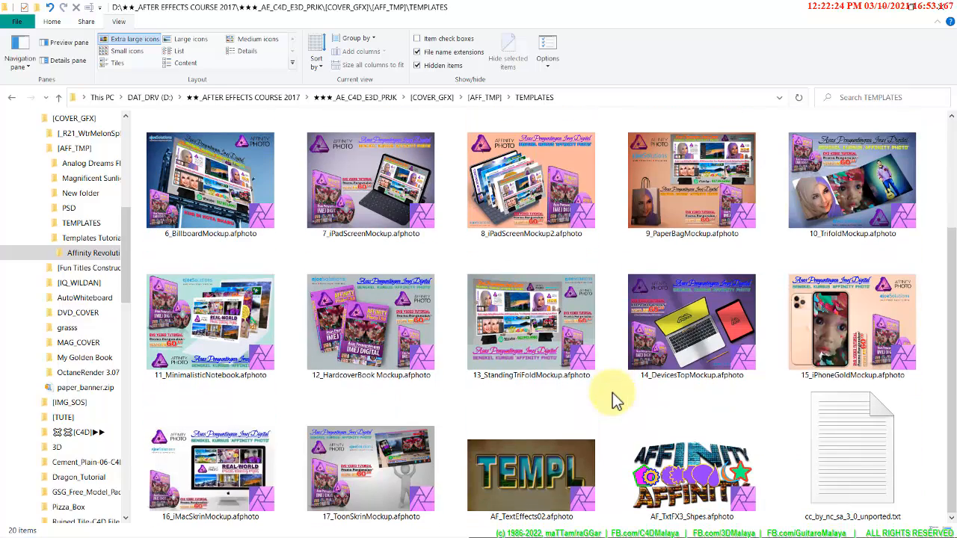
pyautogui.scroll(2, 613, 400)
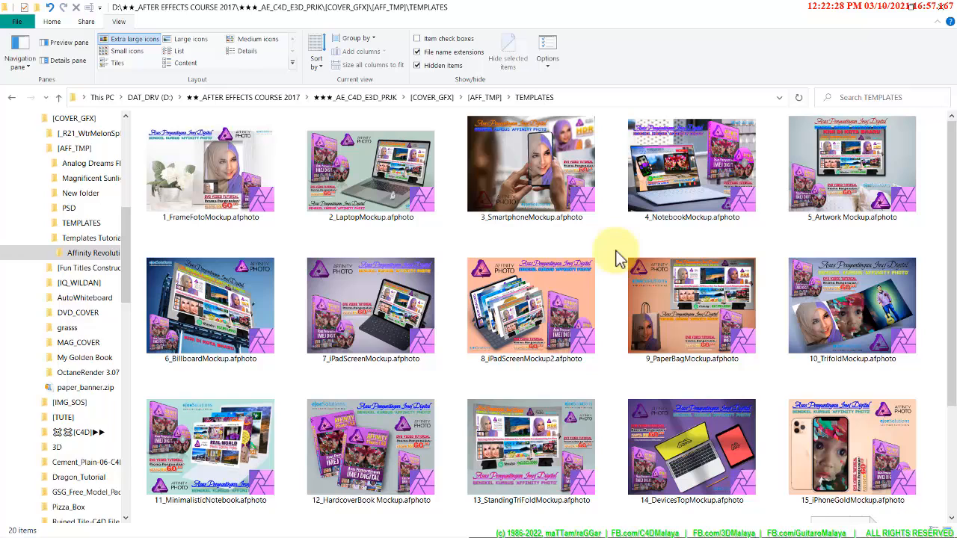
# - Switch back to Affinity Photo and review the open untitled text-effect document, both cover images and AF_TextEffects02, finishing on AF_TxtFX3_Shpes
pyautogui.hotkey('alt', 'Tab')
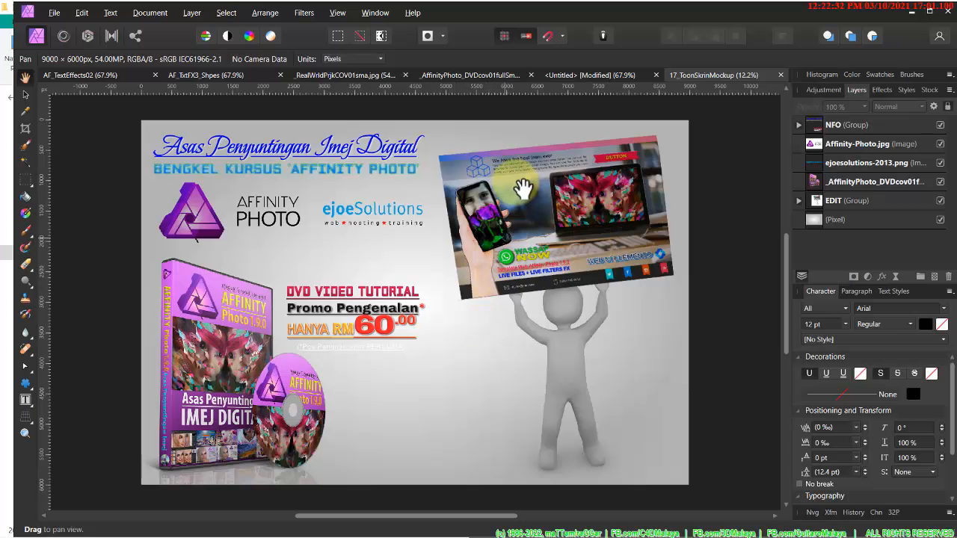
pyautogui.click(562, 76)
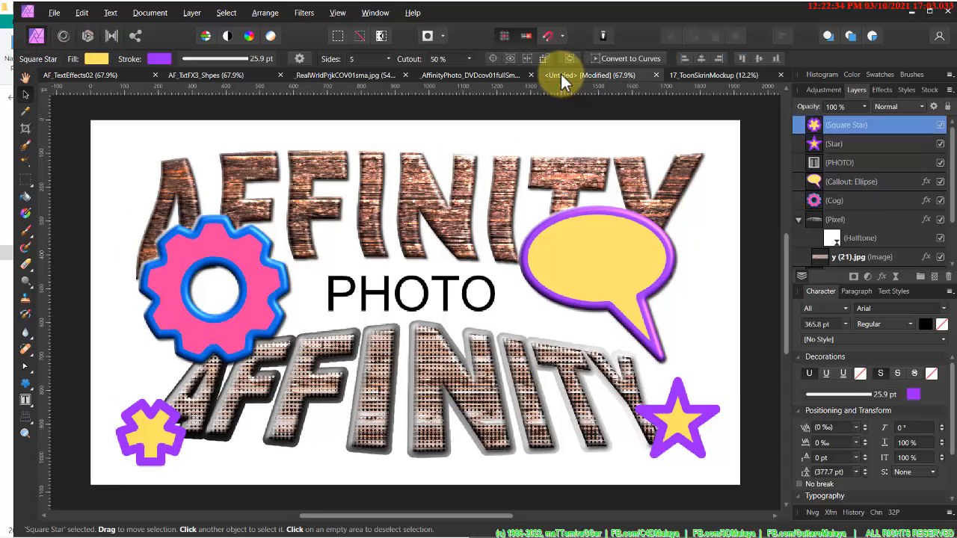
pyautogui.click(467, 76)
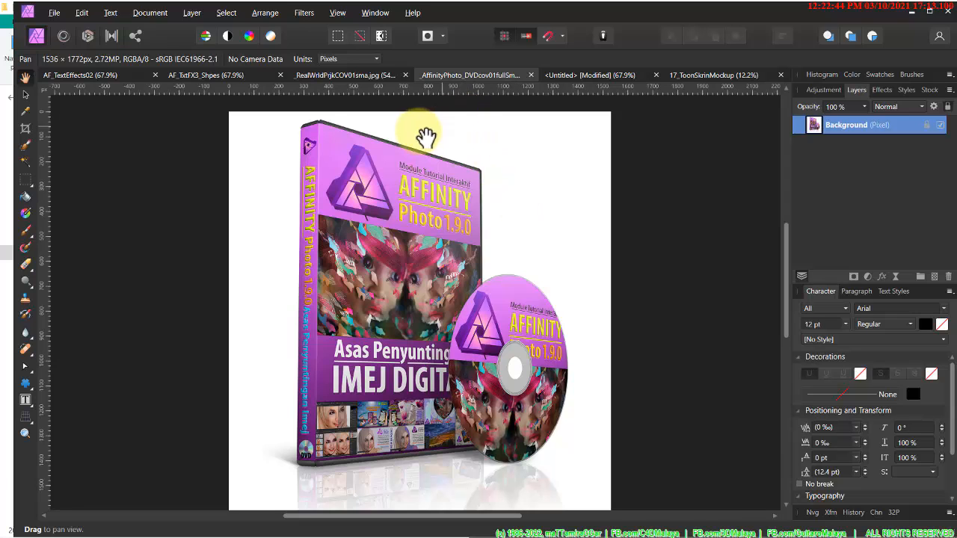
pyautogui.click(349, 77)
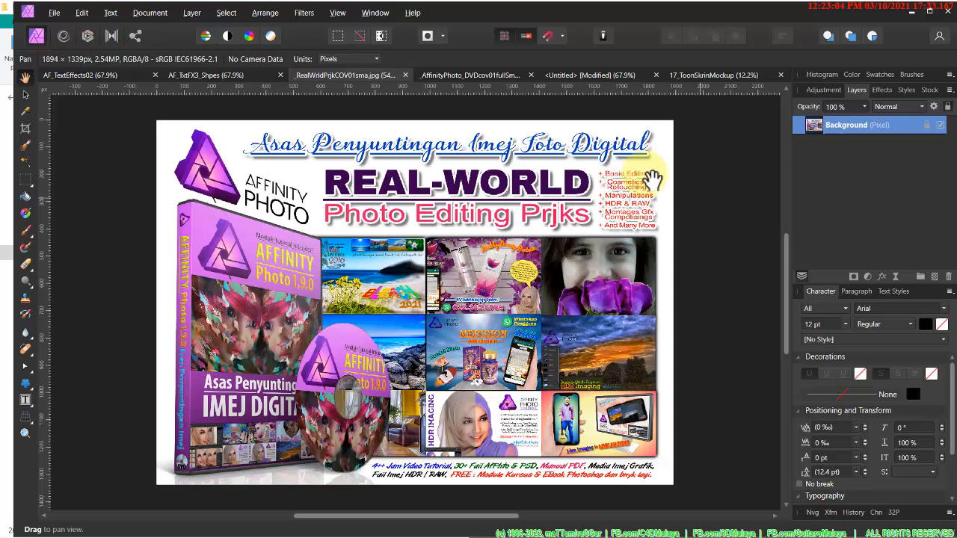
pyautogui.click(228, 76)
pyautogui.click(131, 78)
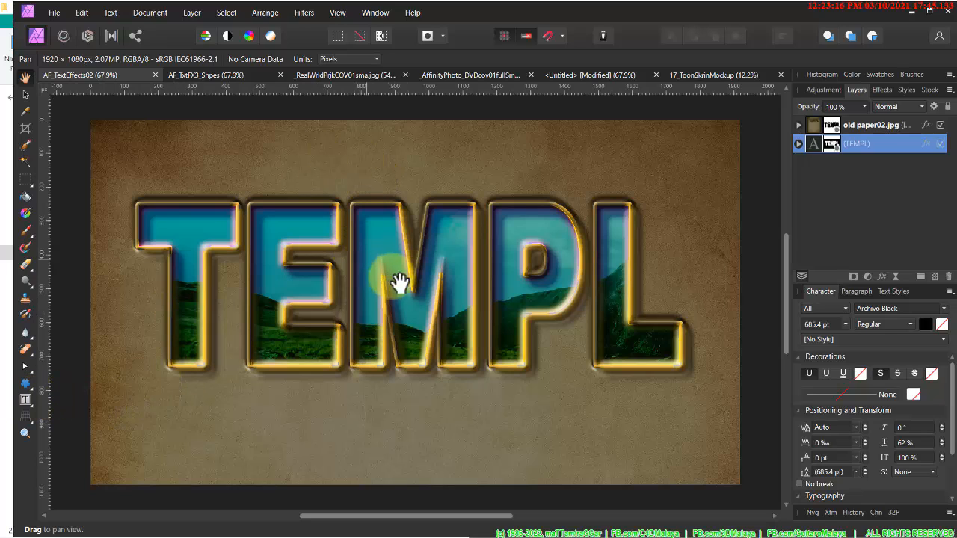
pyautogui.click(240, 78)
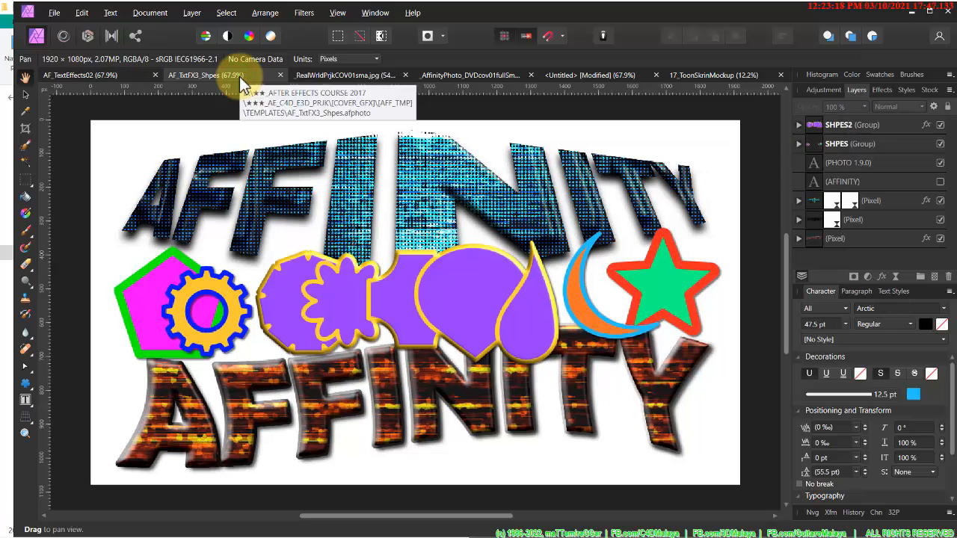